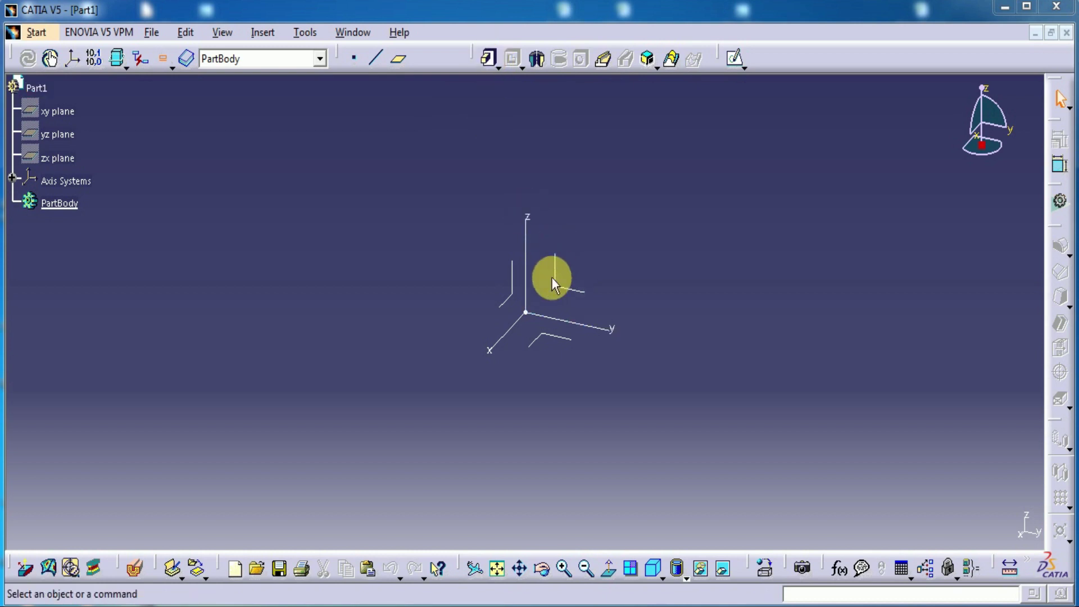
Create a reference plane offset 100 mm from the YZ plane
{"action": "left_click", "coordinate": [399, 58]}
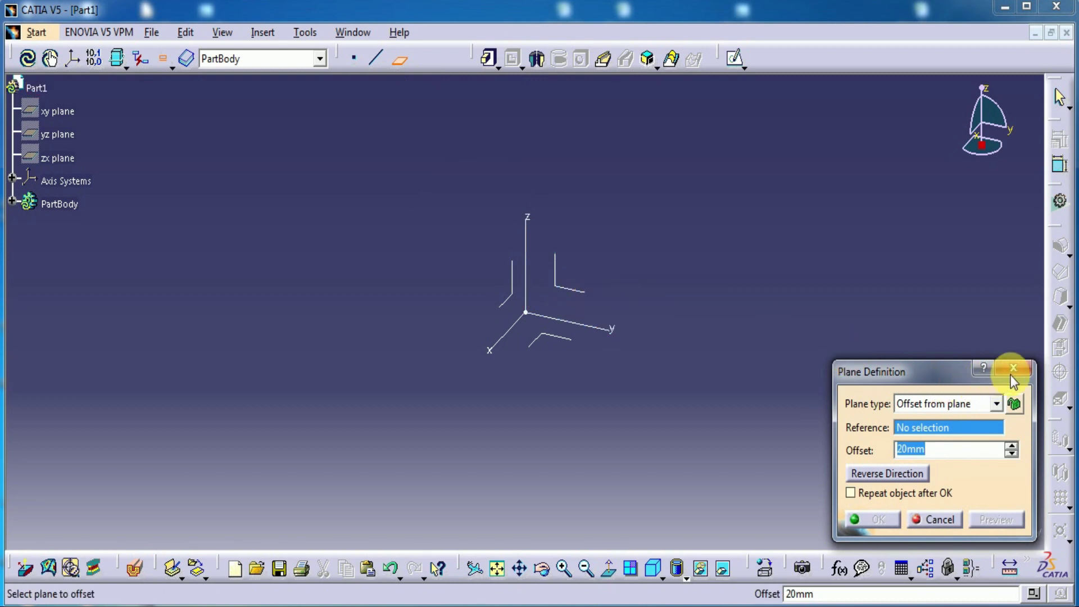
{"action": "left_click", "coordinate": [1012, 370]}
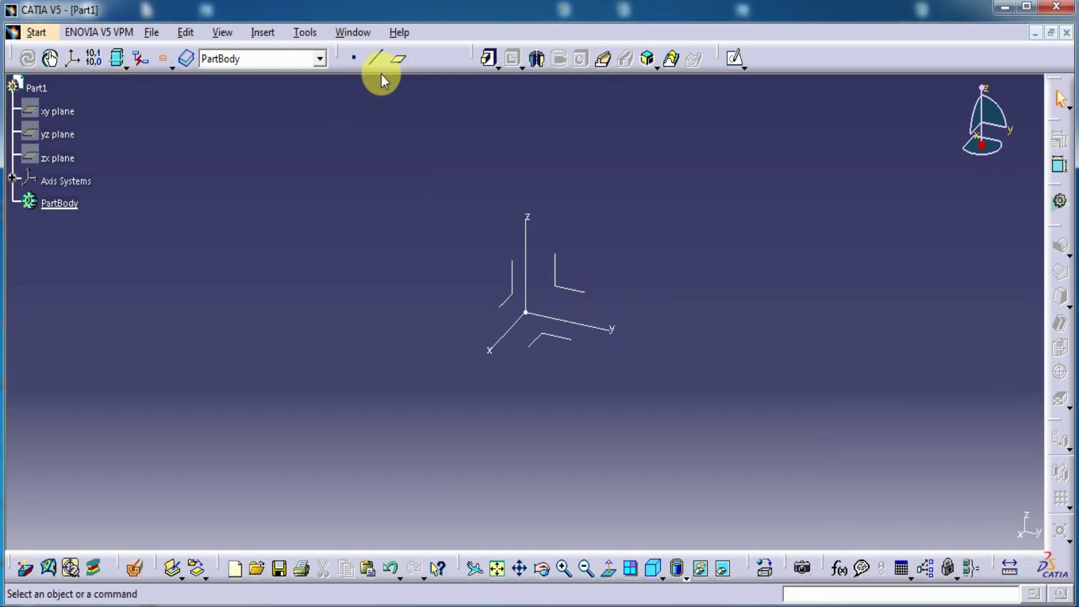
{"action": "left_click", "coordinate": [398, 58]}
{"action": "left_click", "coordinate": [558, 272]}
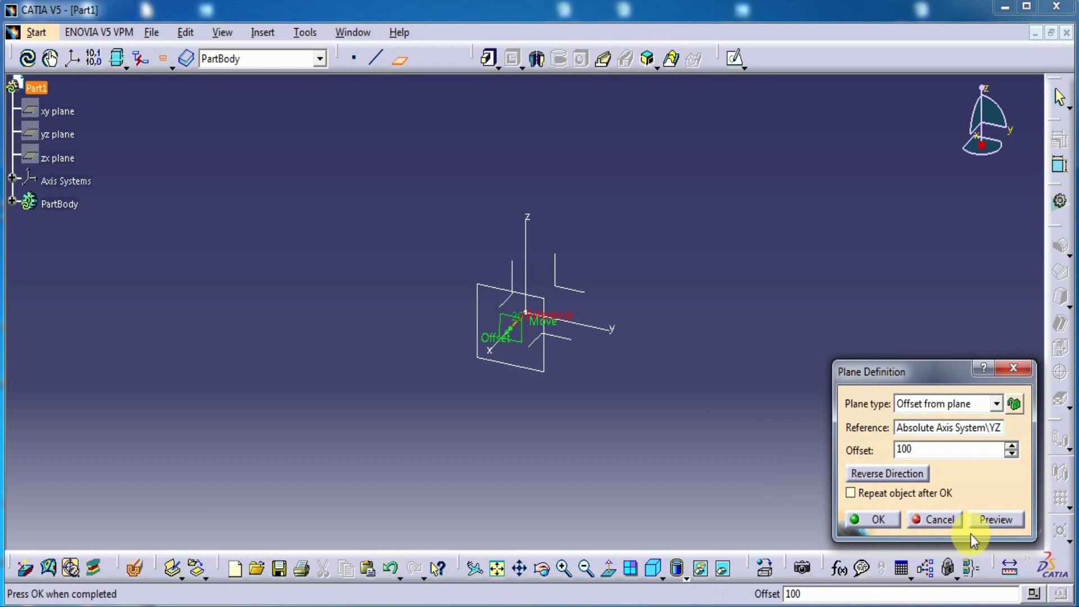
{"action": "left_click", "coordinate": [879, 520]}
Create three more parallel reference planes, each offset 100 mm from the preceding plane along the X axis
{"action": "middle_click_drag", "start_coordinate": [773, 402], "coordinate": [802, 321]}
{"action": "left_click", "coordinate": [399, 59]}
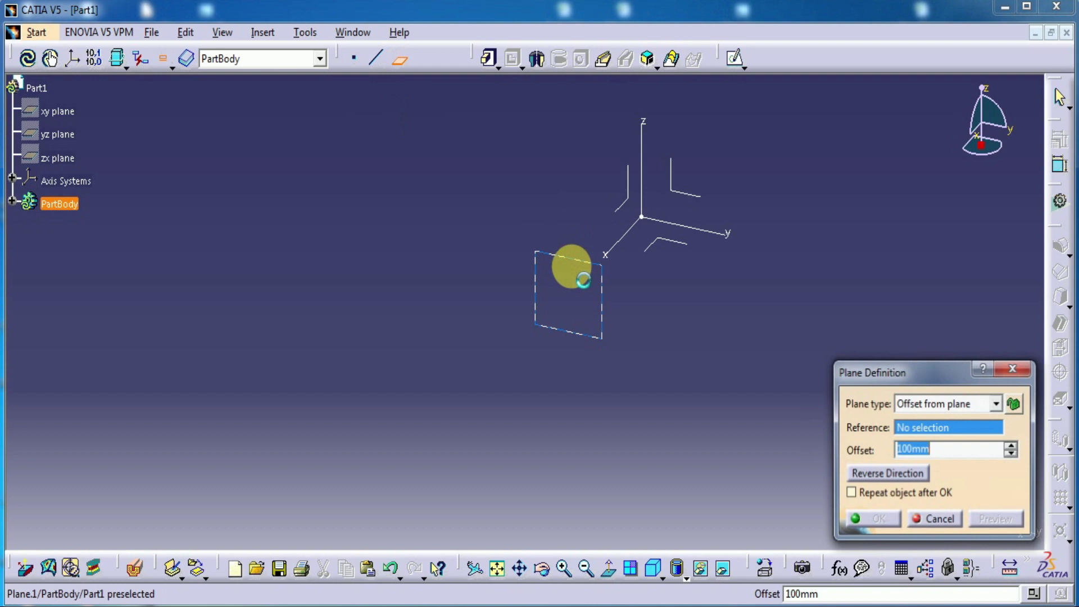
{"action": "left_click", "coordinate": [572, 308]}
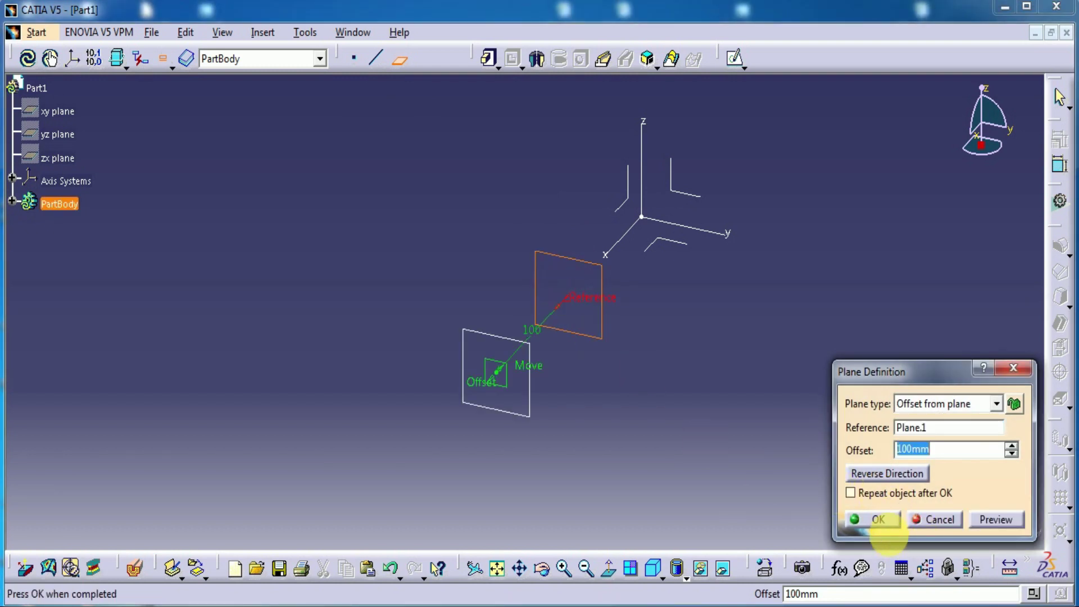
{"action": "left_click", "coordinate": [875, 517]}
{"action": "middle_click_drag", "start_coordinate": [686, 437], "coordinate": [749, 364]}
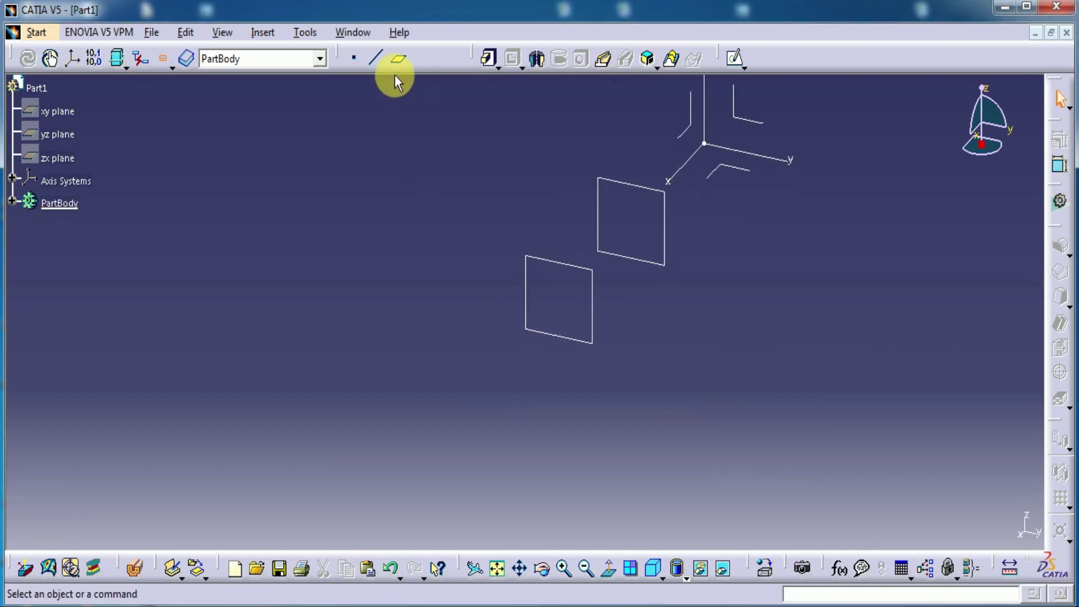
{"action": "left_click", "coordinate": [397, 61]}
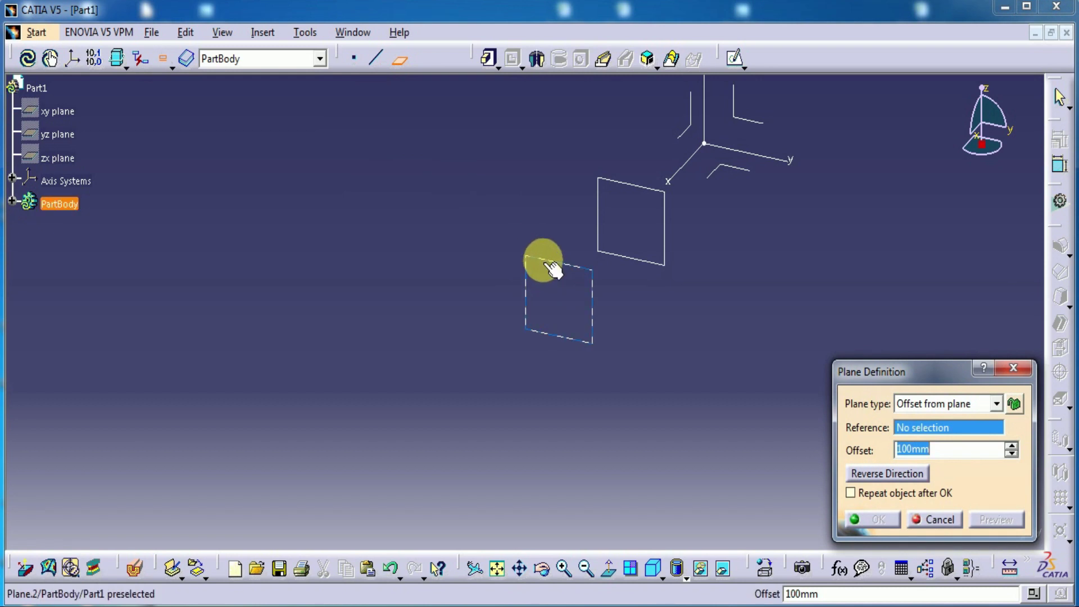
{"action": "left_click", "coordinate": [553, 270]}
{"action": "left_click", "coordinate": [865, 518]}
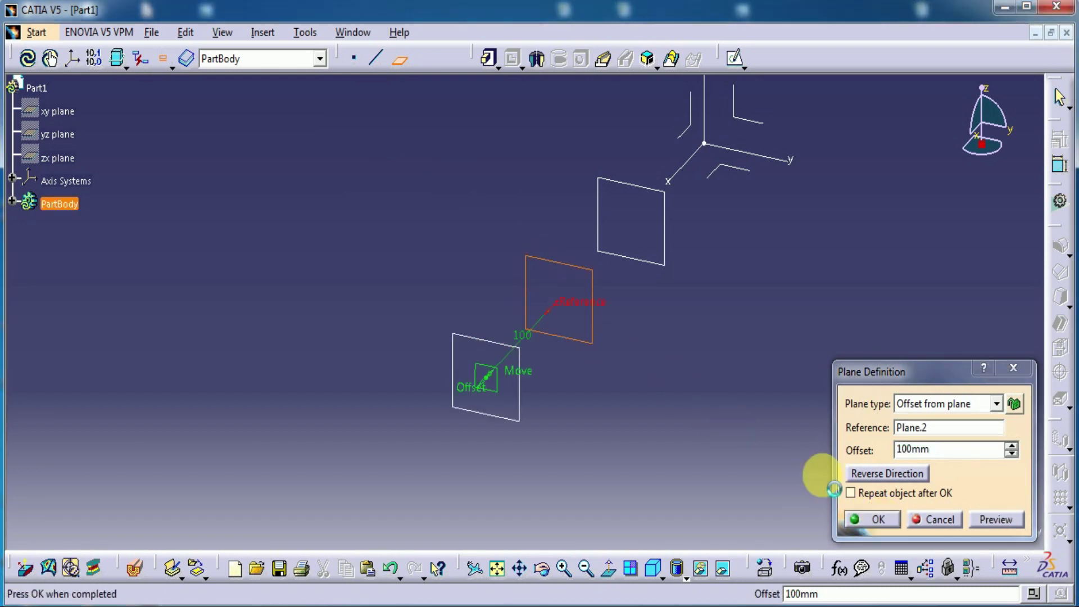
{"action": "left_click", "coordinate": [397, 59]}
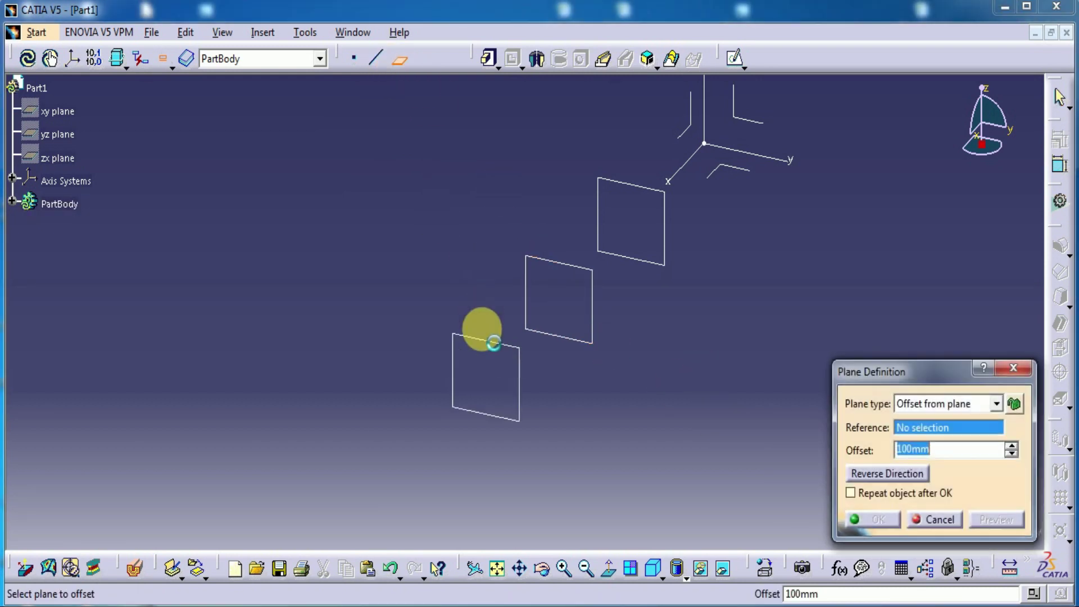
{"action": "left_click", "coordinate": [500, 359]}
{"action": "left_click", "coordinate": [870, 518]}
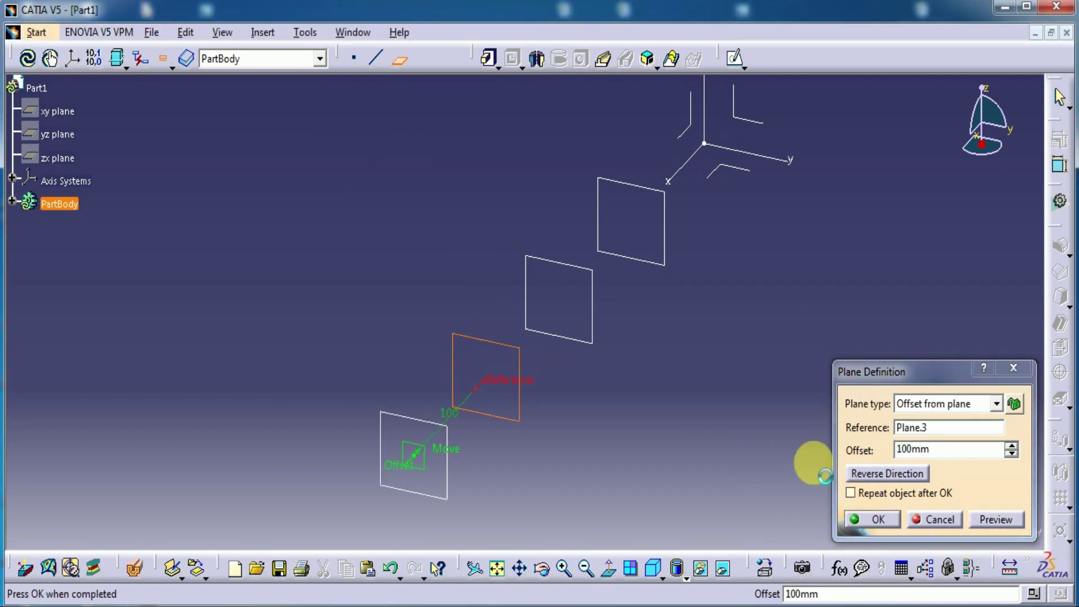
Sketch a wide centered rectangle around the origin on the YZ plane and exit the sketch
{"action": "middle_click_drag", "start_coordinate": [729, 198], "coordinate": [720, 261]}
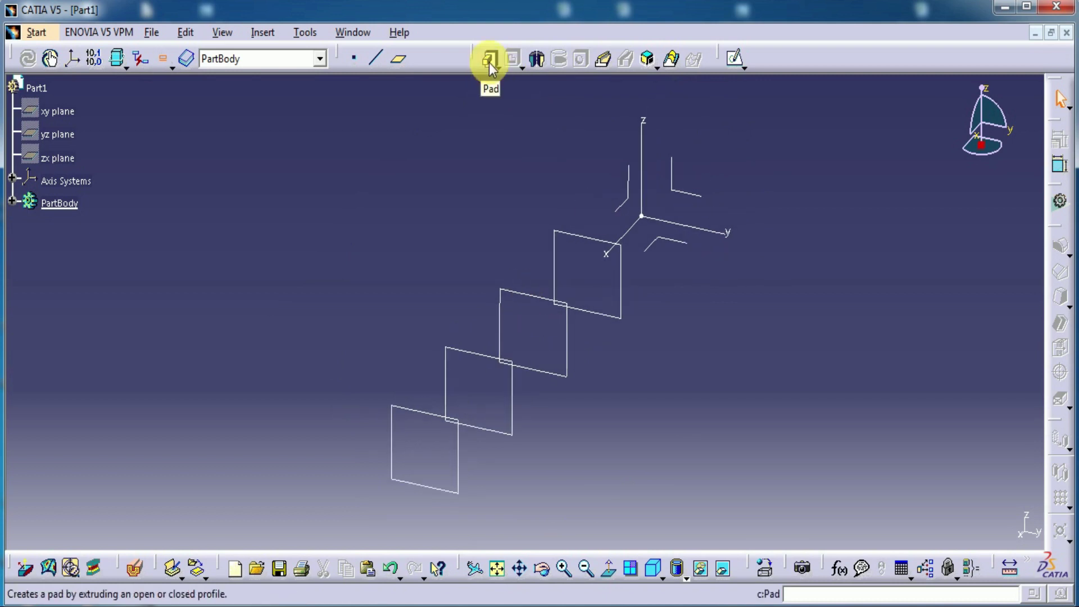
{"action": "left_click", "coordinate": [697, 197]}
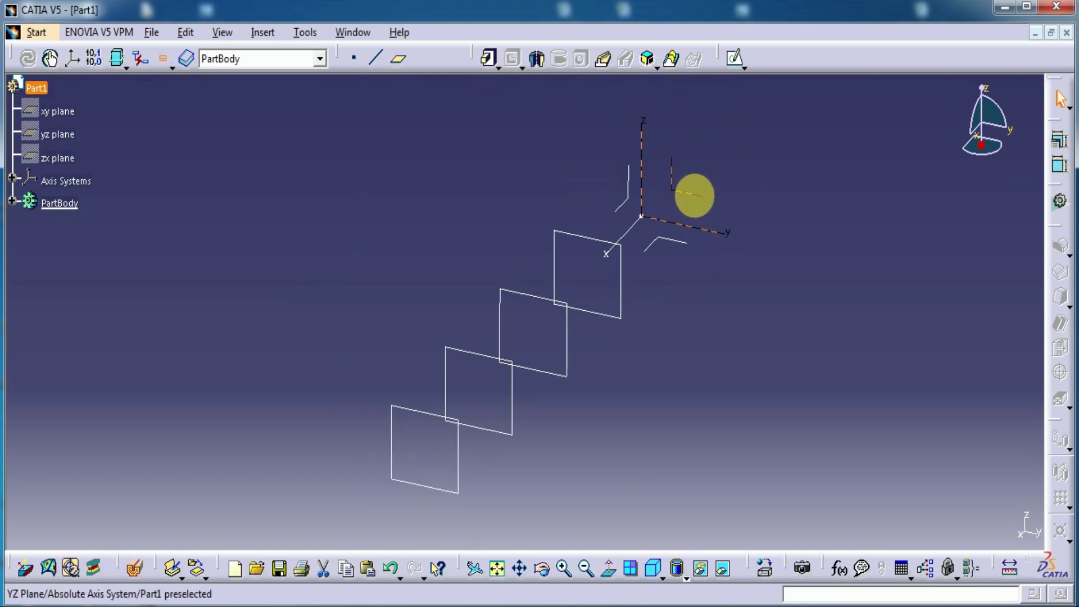
{"action": "left_click", "coordinate": [736, 64]}
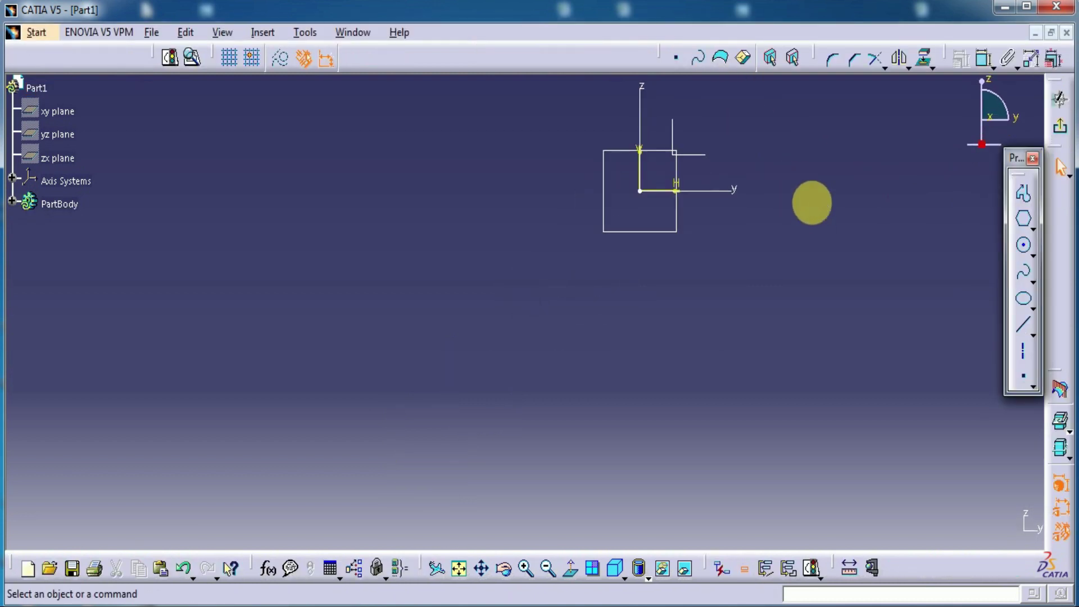
{"action": "mouse_move", "coordinate": [770, 291]}
{"action": "middle_mouse_down"}
{"action": "mouse_move", "coordinate": [762, 304]}
{"action": "mouse_move", "coordinate": [755, 274]}
{"action": "middle_mouse_up"}
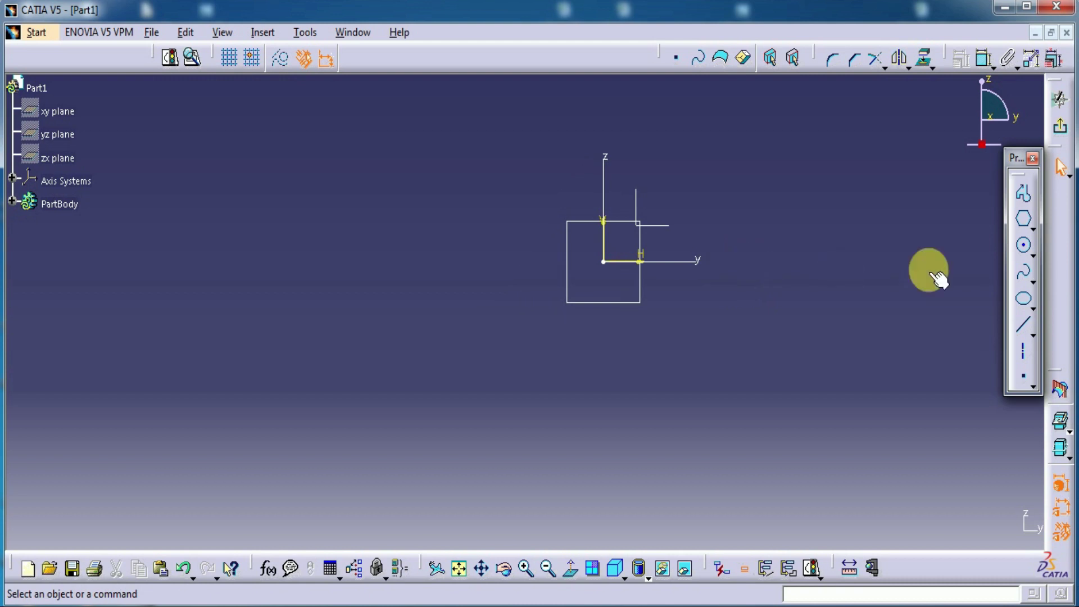
{"action": "left_click", "coordinate": [1033, 230]}
{"action": "left_click", "coordinate": [1031, 246]}
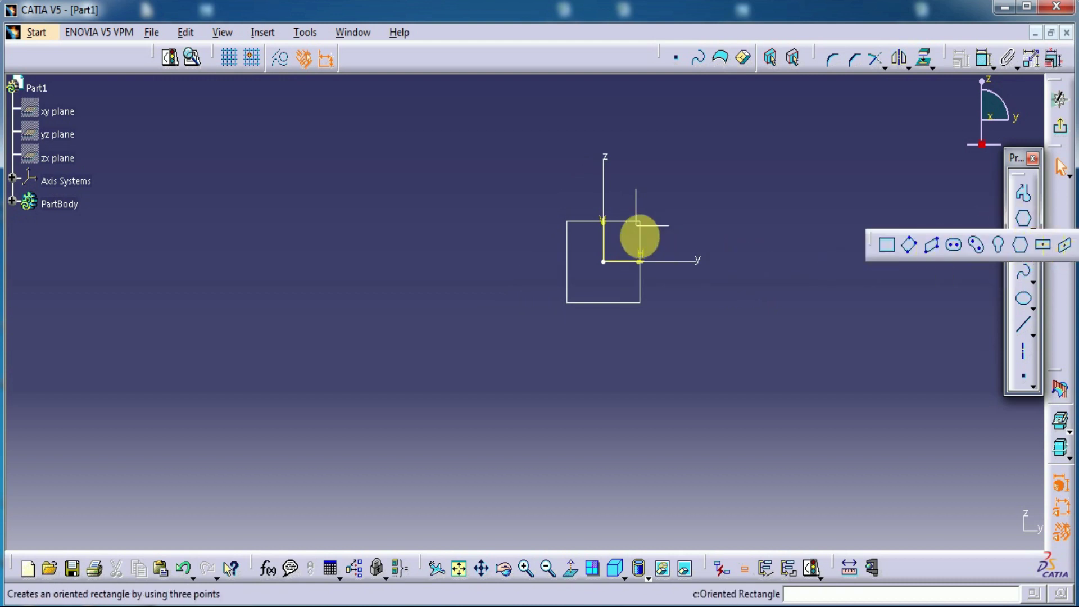
{"action": "left_click", "coordinate": [614, 269]}
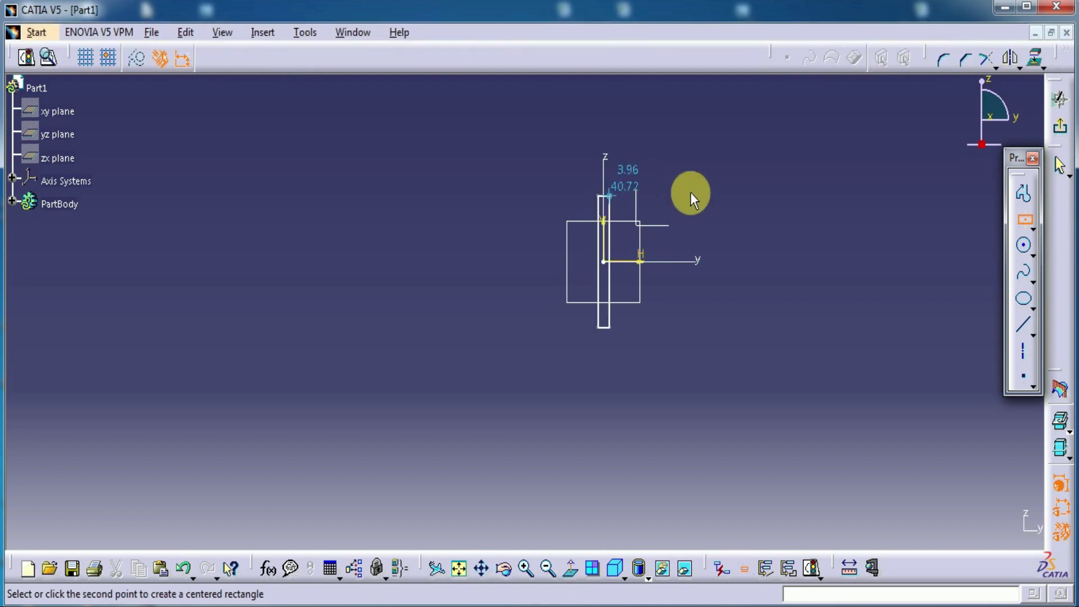
{"action": "left_click", "coordinate": [762, 170]}
{"action": "mouse_move", "coordinate": [816, 199]}
{"action": "middle_mouse_down"}
{"action": "mouse_move", "coordinate": [754, 216]}
{"action": "mouse_move", "coordinate": [718, 212]}
{"action": "middle_mouse_up"}
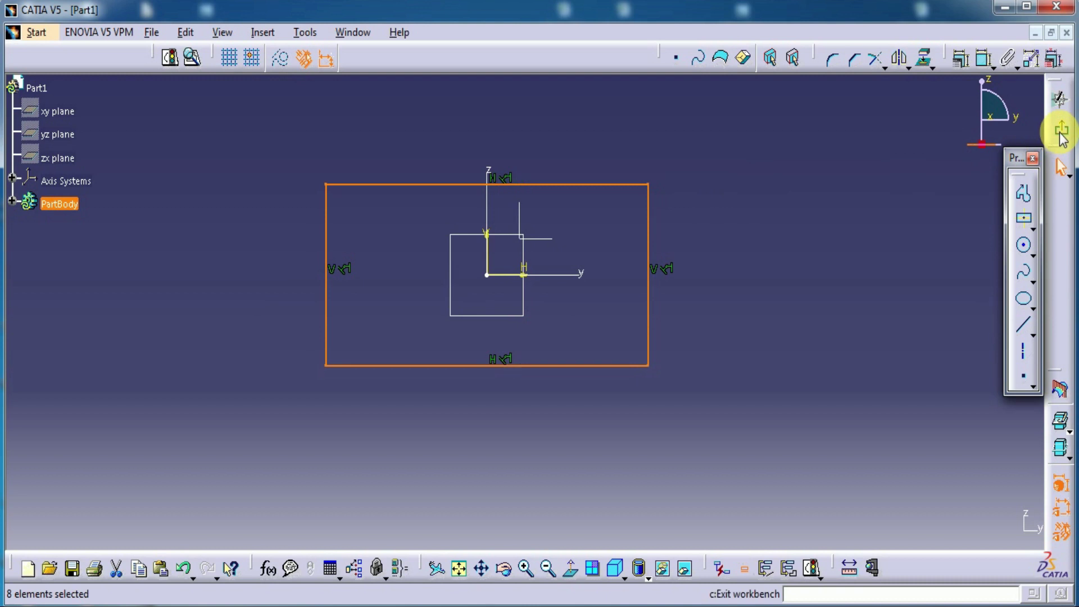
{"action": "left_click", "coordinate": [1059, 99]}
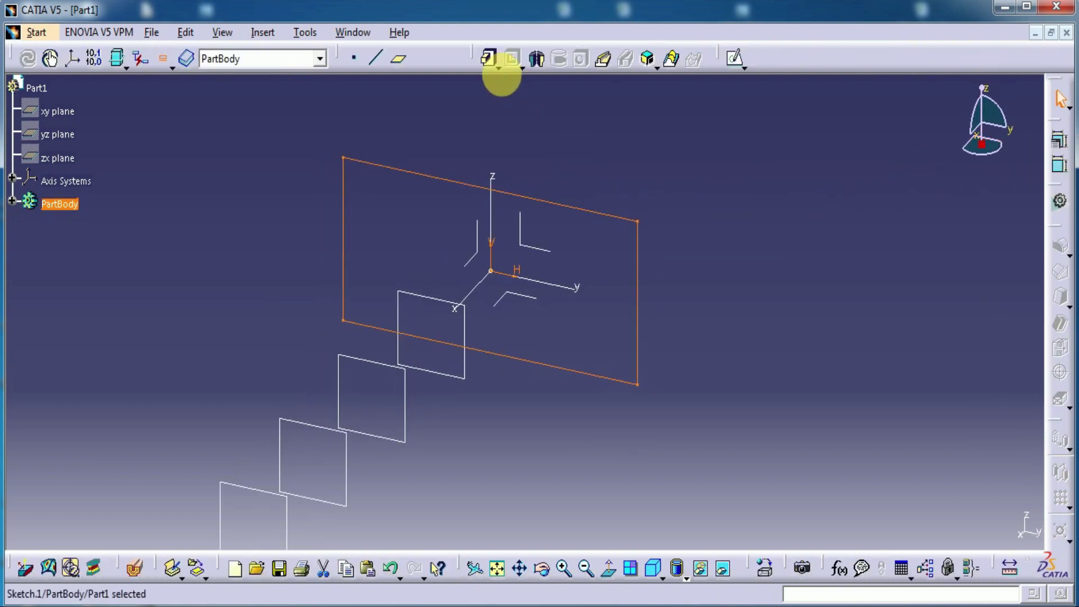
Pad the rectangle sketched on the YZ plane to a length of 10 mm
{"action": "left_click", "coordinate": [487, 59]}
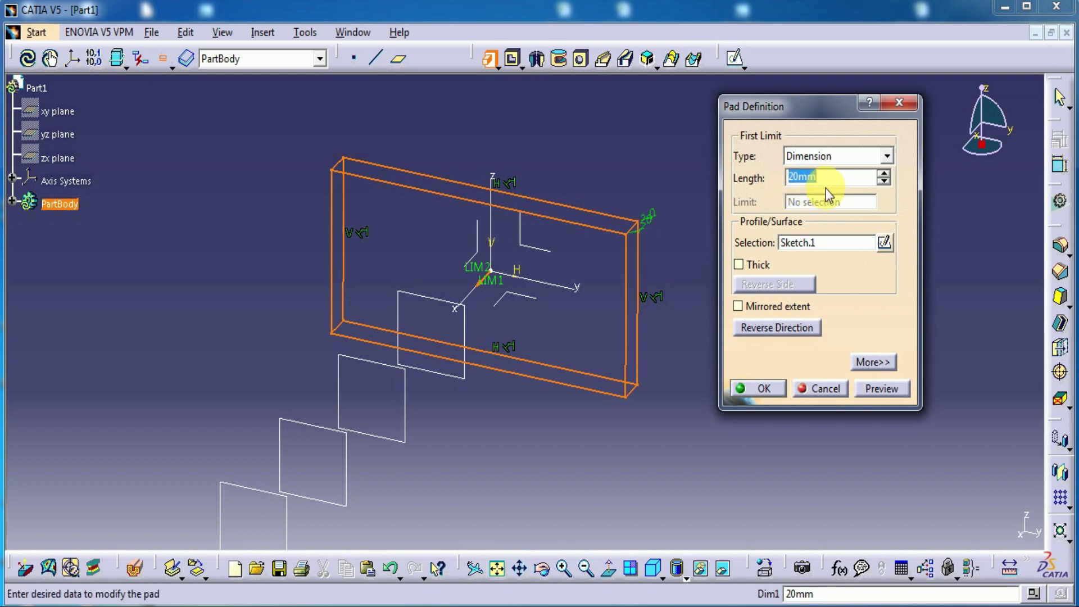
{"action": "type", "text": "10"}
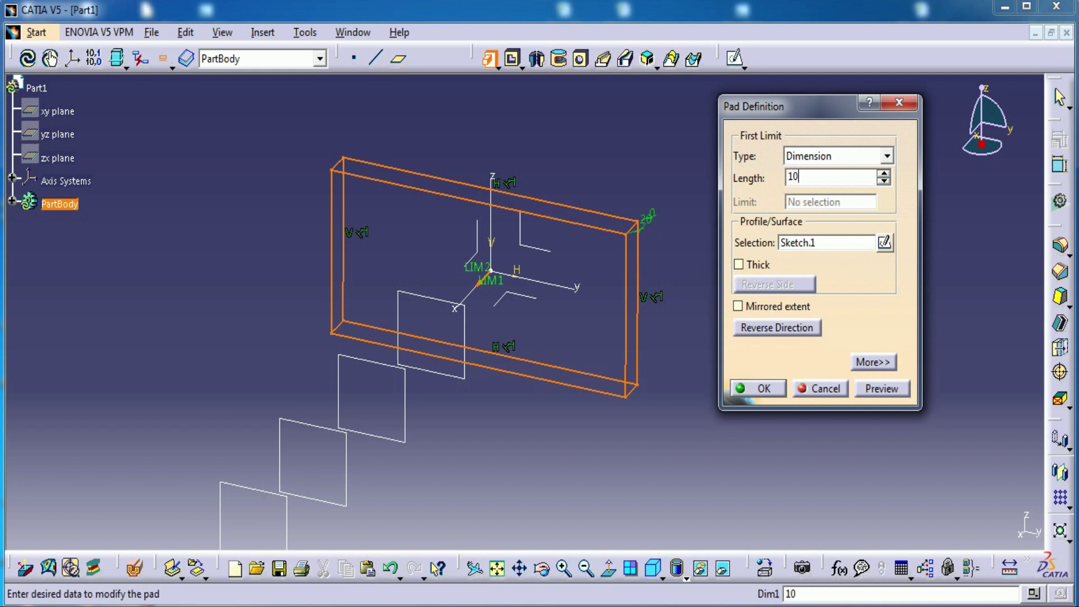
{"action": "left_click", "coordinate": [874, 393]}
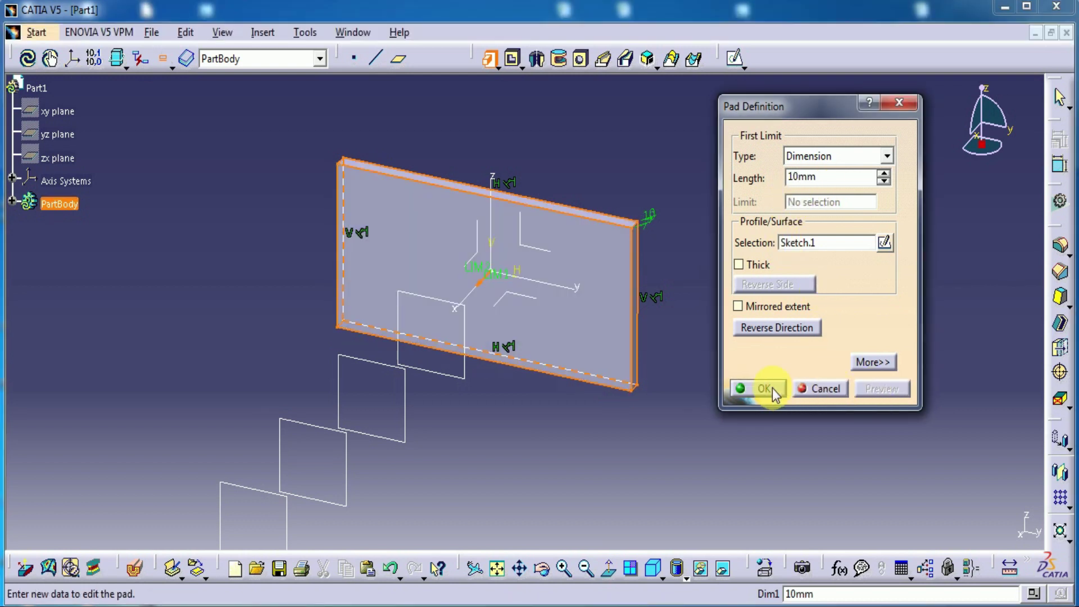
{"action": "left_click", "coordinate": [763, 388]}
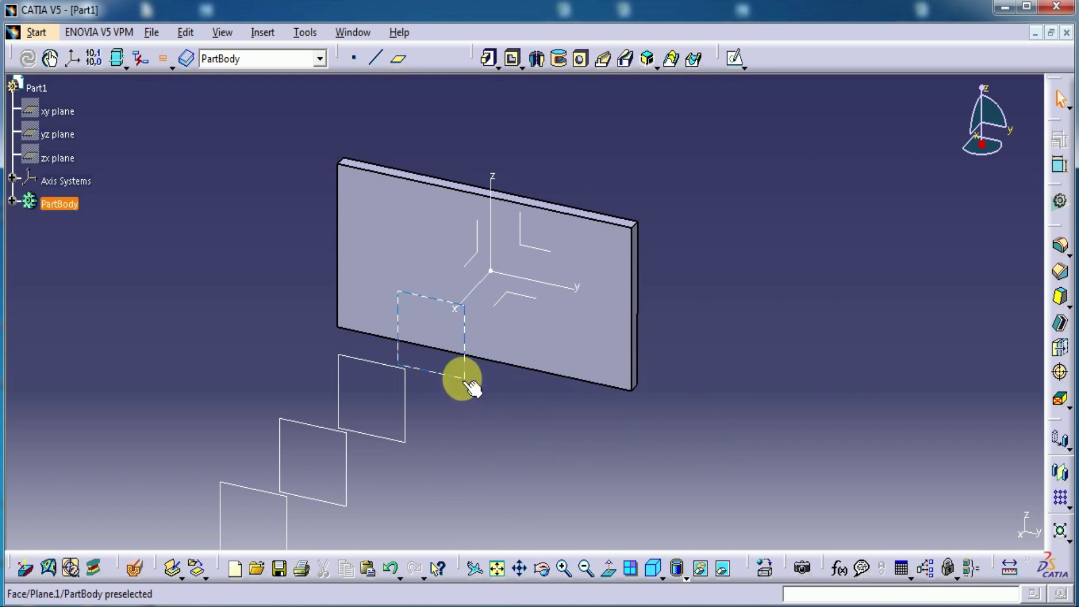
Sketch an upright centered rectangle, taller and narrower than the plate, around the origin on the first offset plane
{"action": "left_click", "coordinate": [462, 378]}
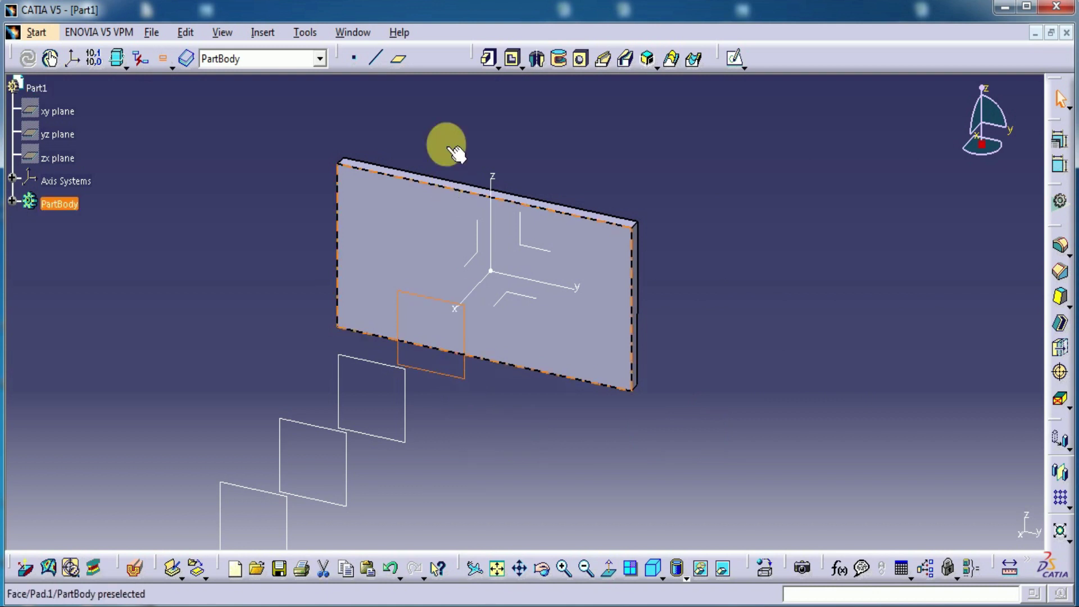
{"action": "left_click", "coordinate": [493, 345]}
{"action": "left_click", "coordinate": [734, 57]}
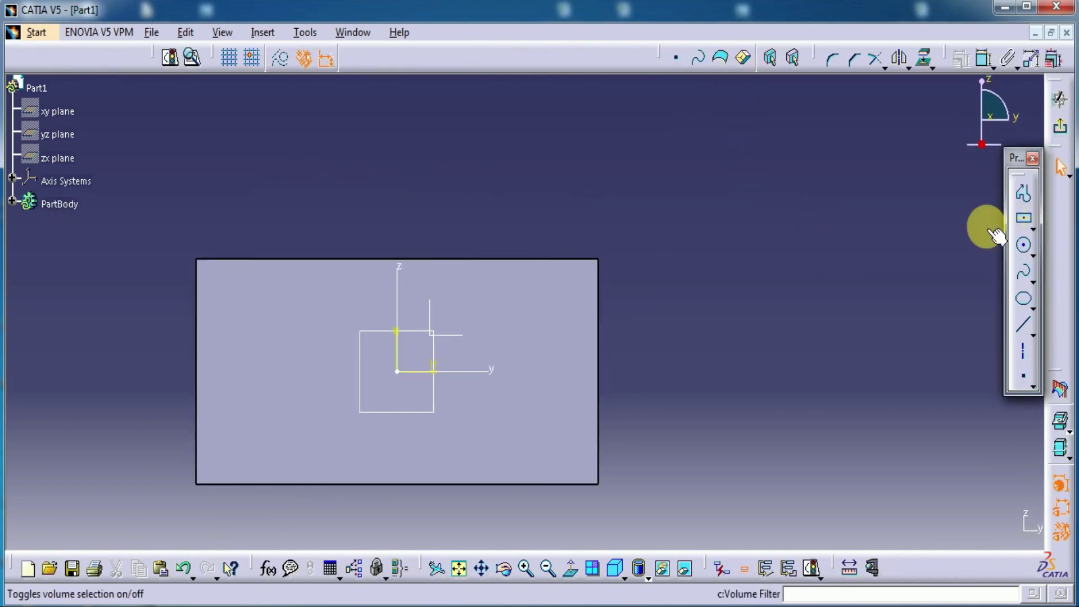
{"action": "left_click", "coordinate": [1034, 231]}
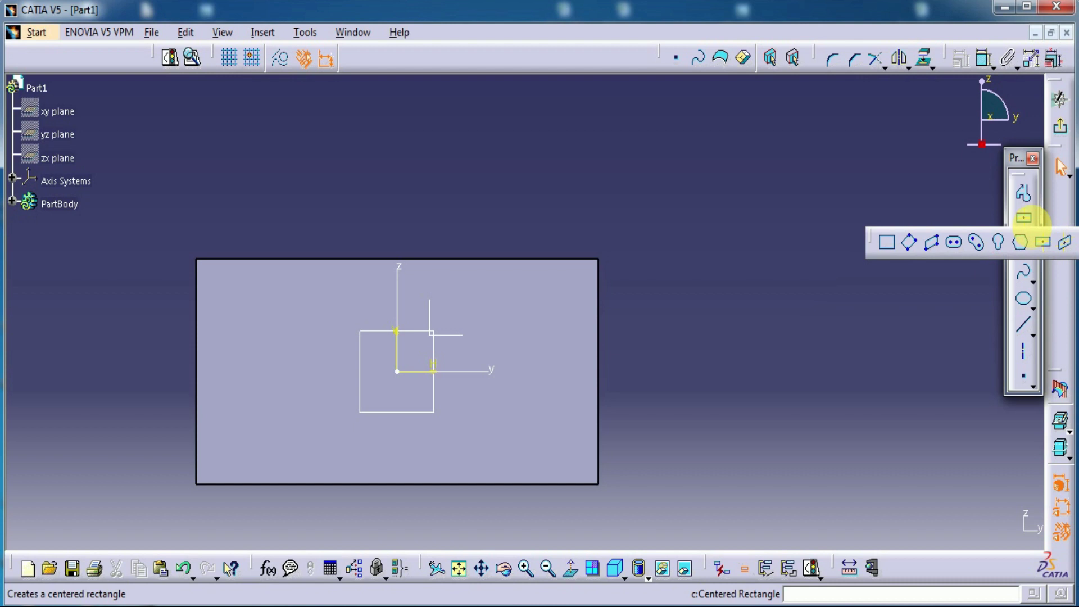
{"action": "left_click", "coordinate": [1044, 242]}
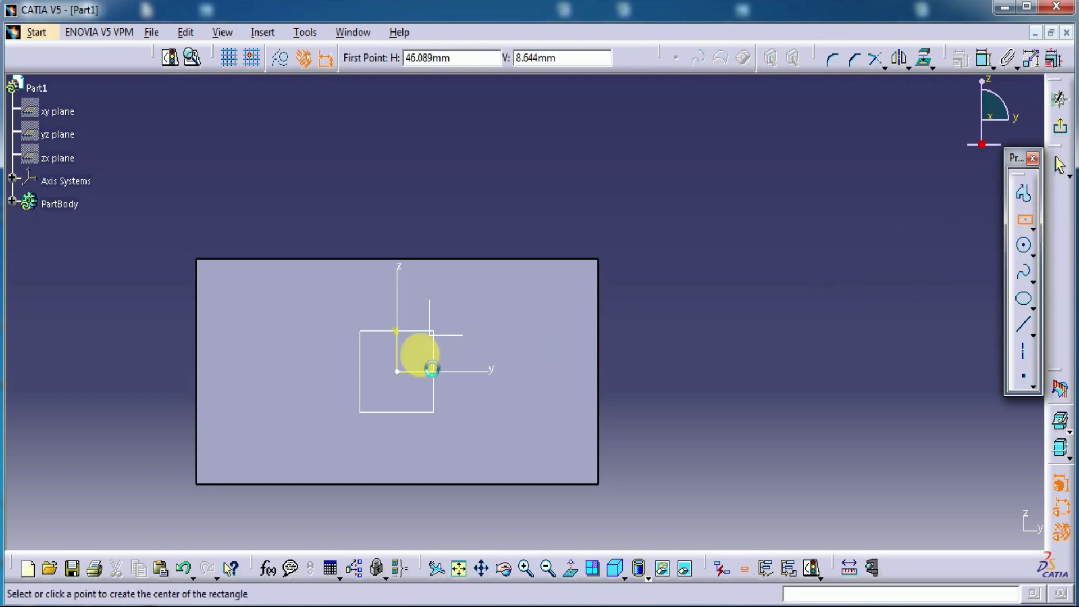
{"action": "left_click", "coordinate": [402, 375]}
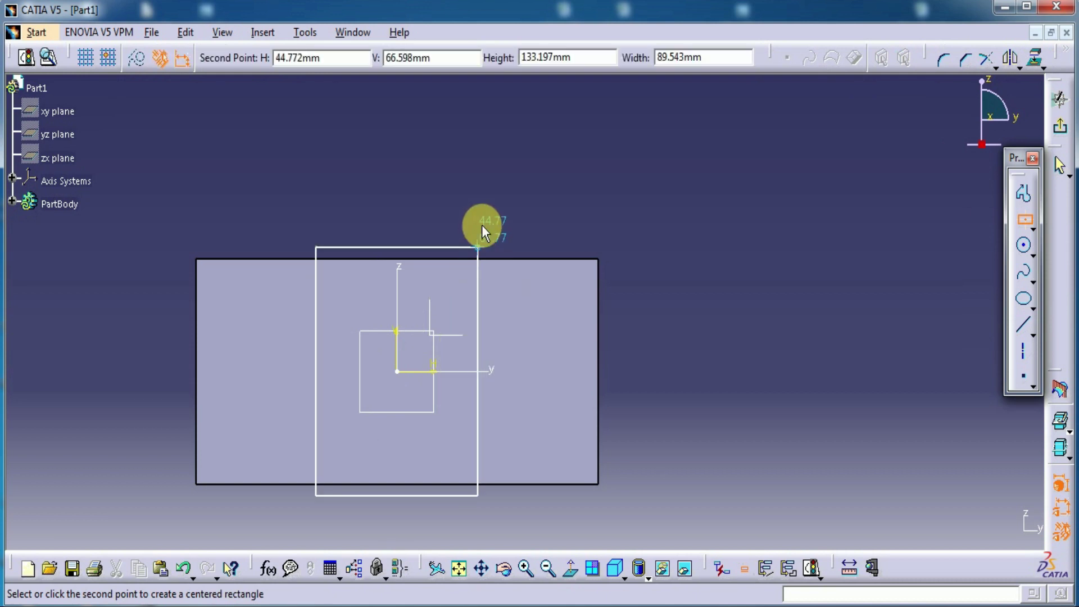
{"action": "left_click", "coordinate": [513, 206]}
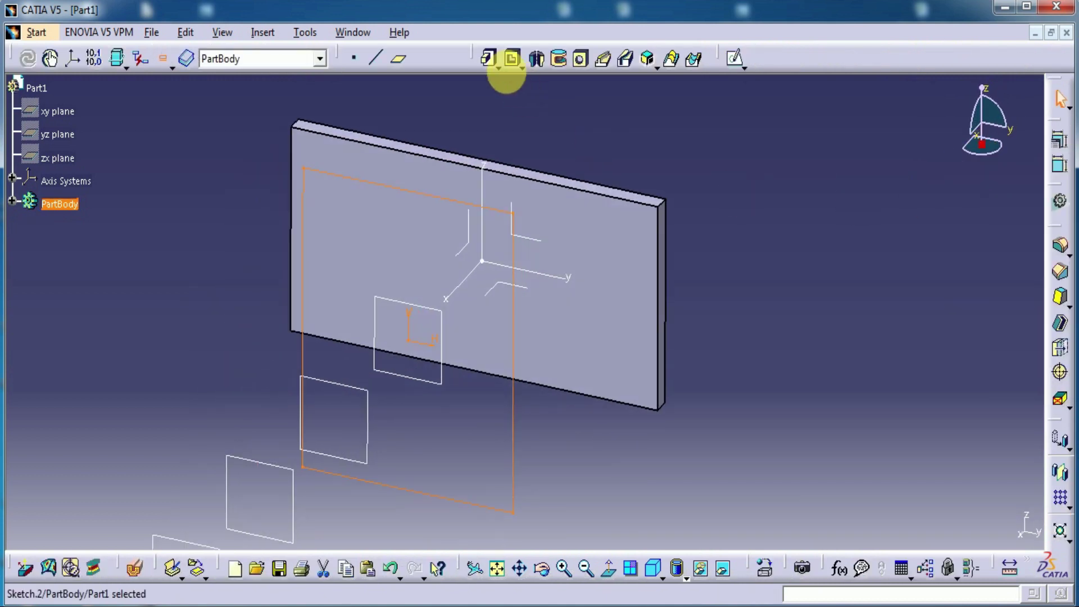
Pad the upright rectangle 10 mm, trying the reversed direction and finishing with the extrusion pointing away from the first plate
{"action": "left_click", "coordinate": [489, 56]}
{"action": "middle_click_drag", "start_coordinate": [689, 158], "coordinate": [664, 165]}
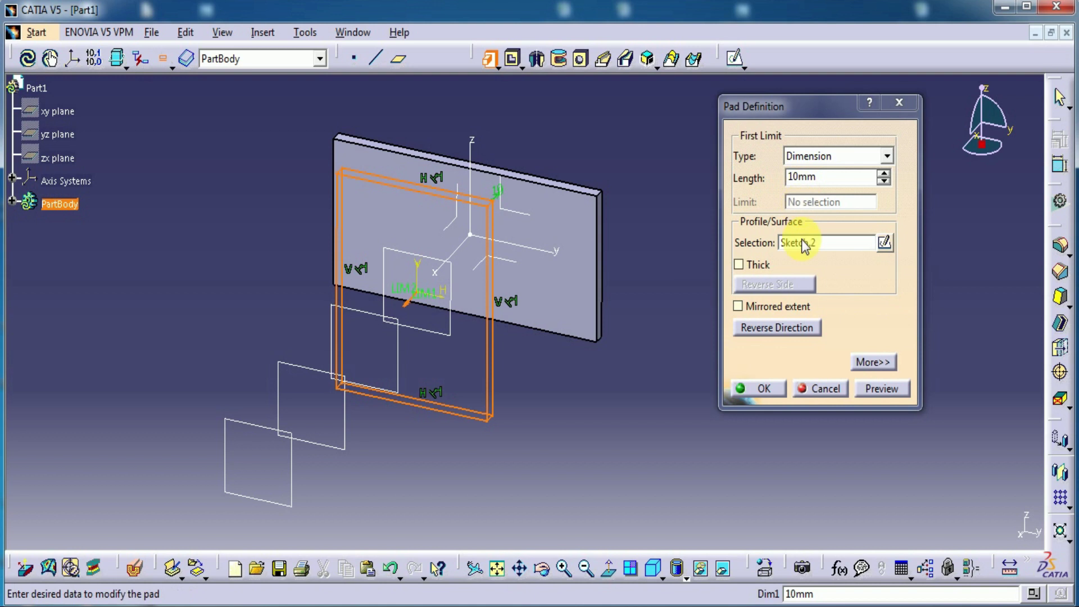
{"action": "left_click", "coordinate": [772, 328]}
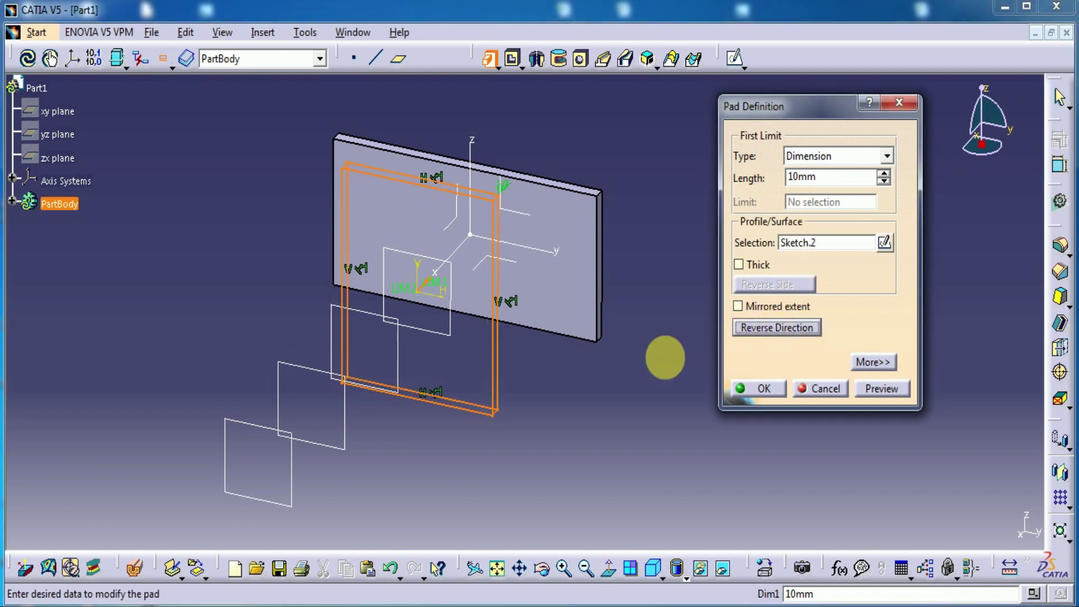
{"action": "middle_click_drag", "start_coordinate": [621, 320], "coordinate": [453, 320]}
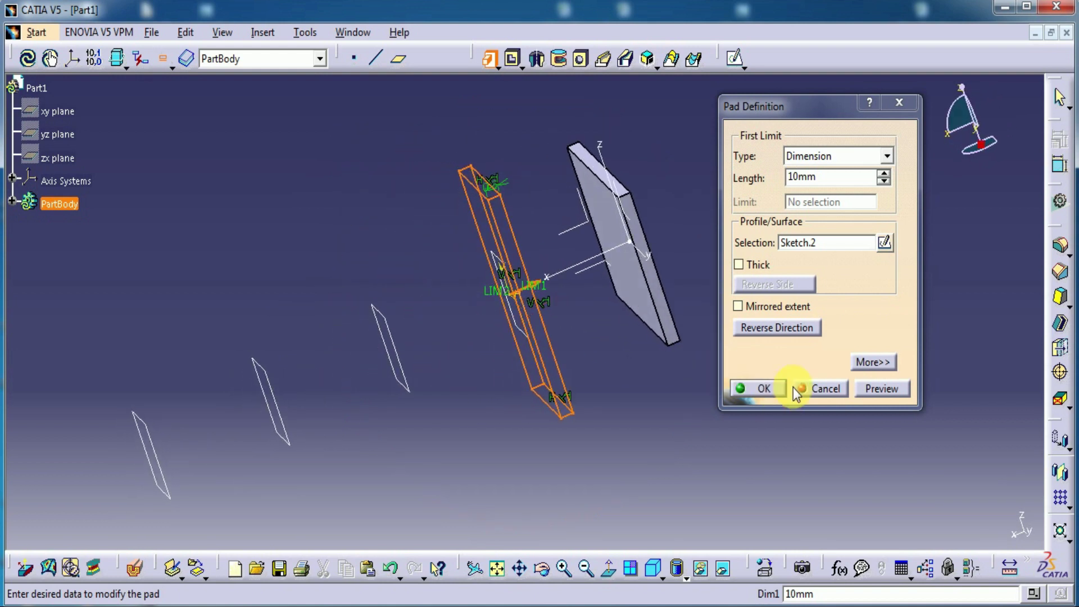
{"action": "left_click", "coordinate": [783, 327]}
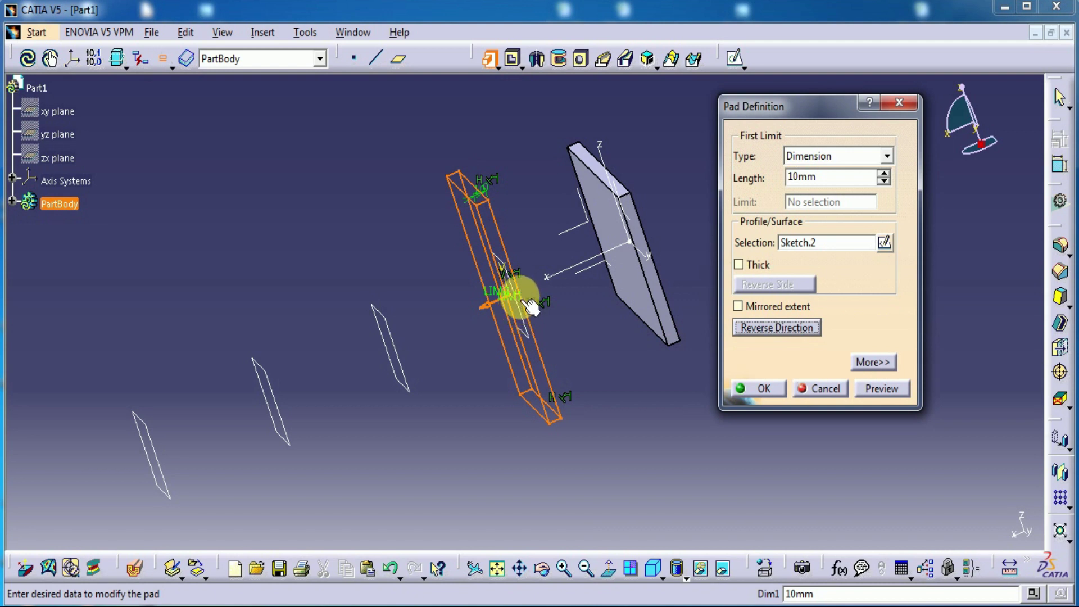
{"action": "middle_click_drag", "start_coordinate": [584, 421], "coordinate": [648, 434]}
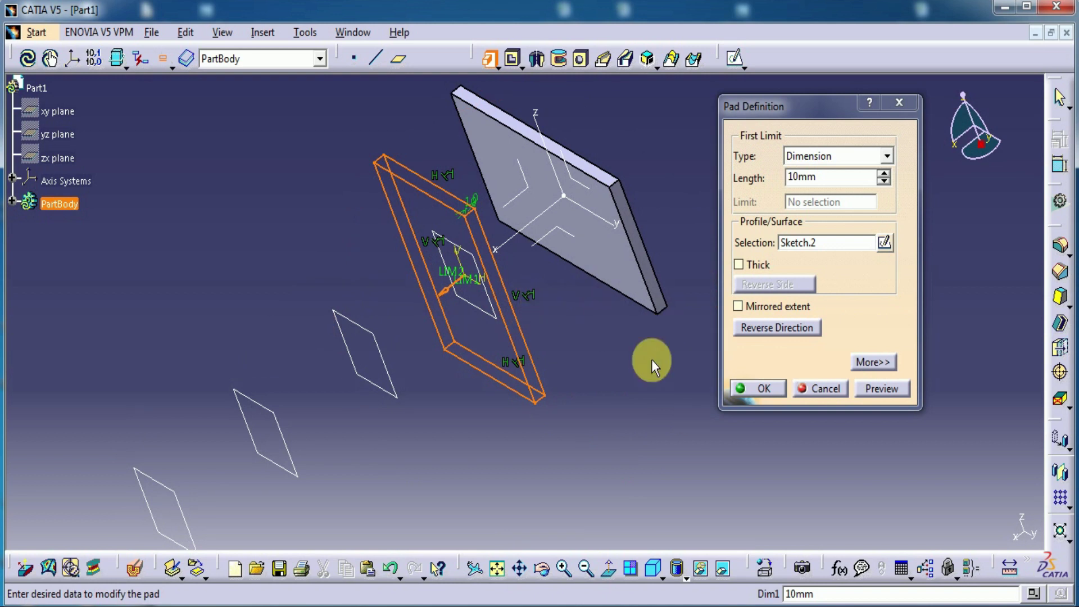
{"action": "left_click", "coordinate": [766, 332]}
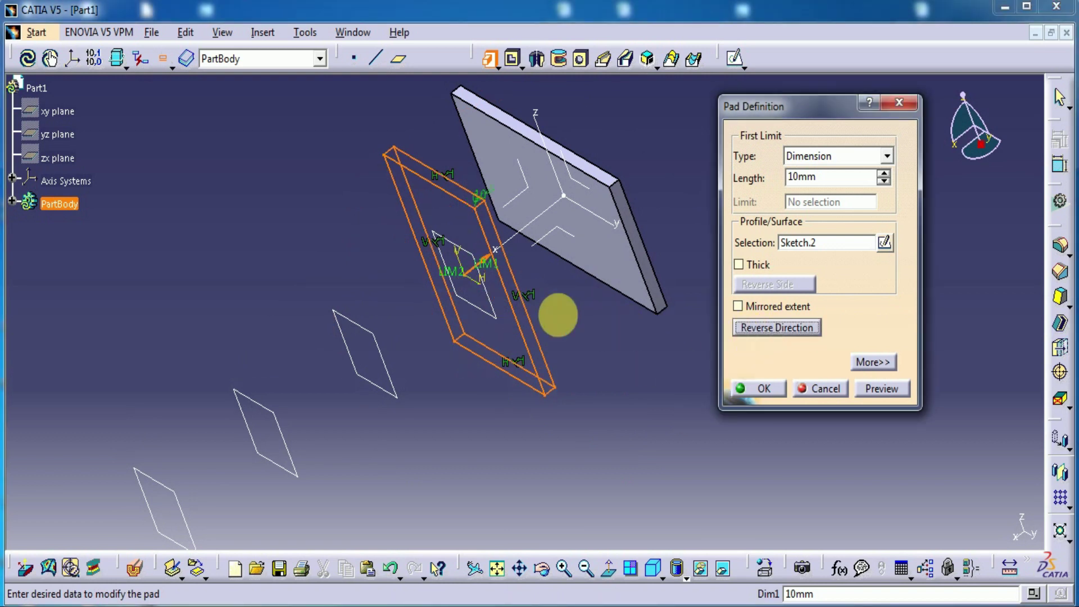
{"action": "left_click", "coordinate": [799, 328]}
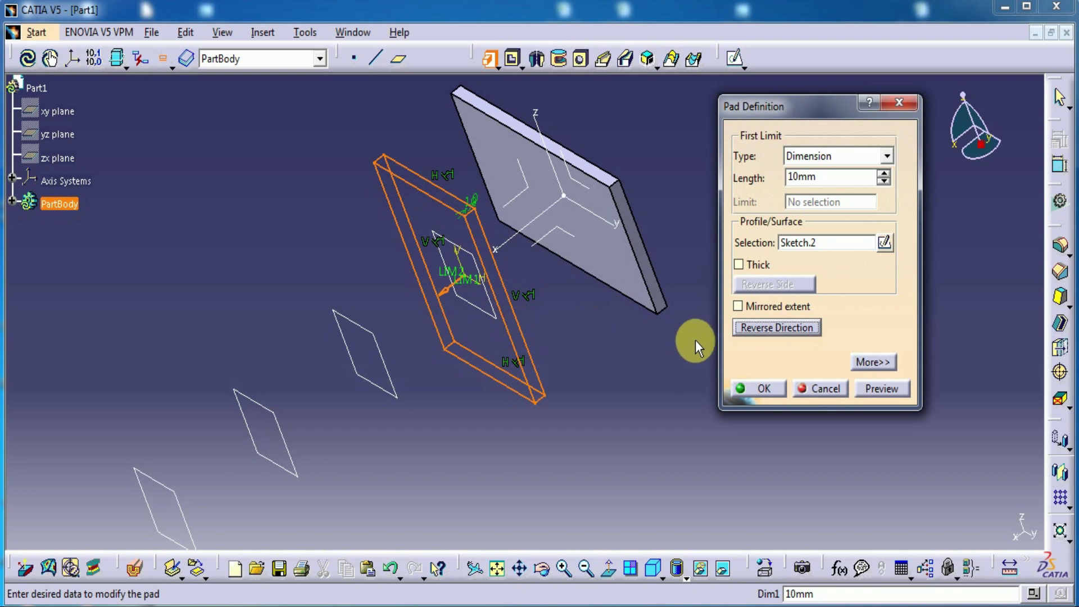
{"action": "left_click", "coordinate": [885, 388]}
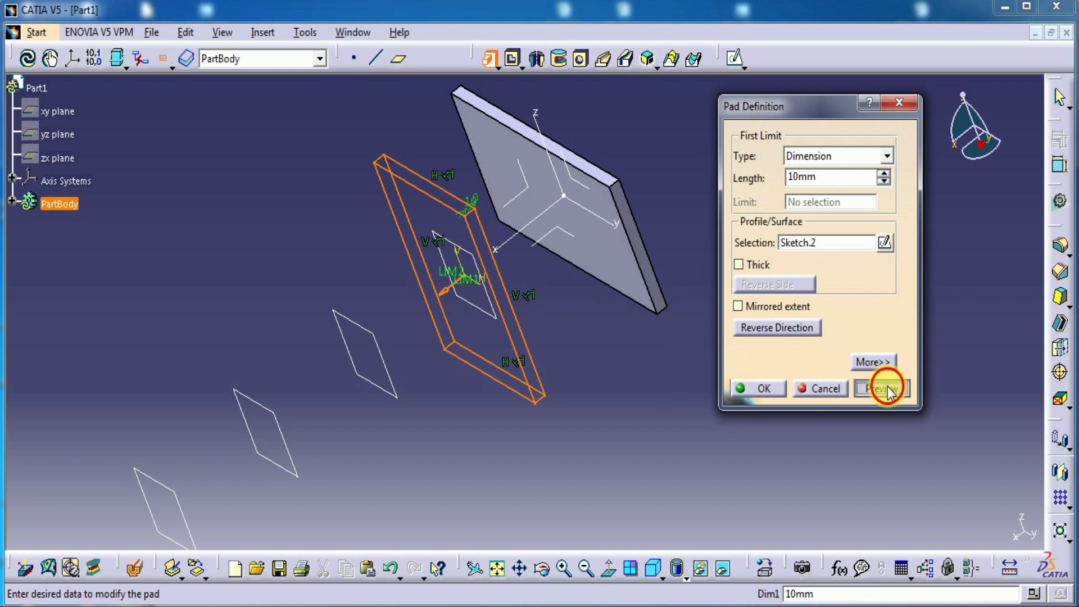
{"action": "left_click", "coordinate": [764, 389]}
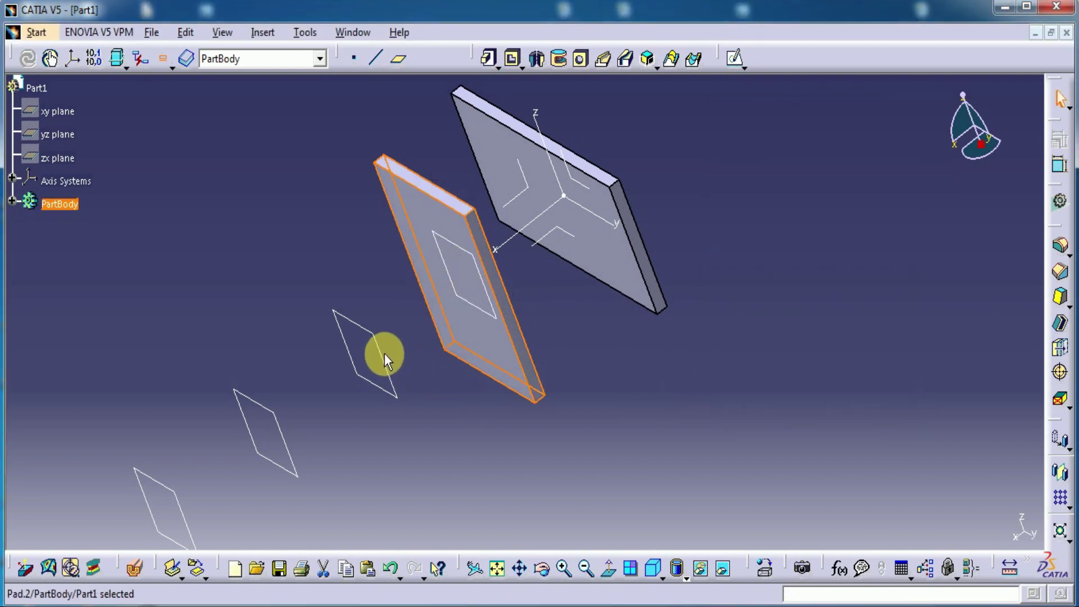
Sketch a hexagon about 118 mm across flats, centered on the origin of the second offset plane, and exit the sketch
{"action": "left_click", "coordinate": [392, 362]}
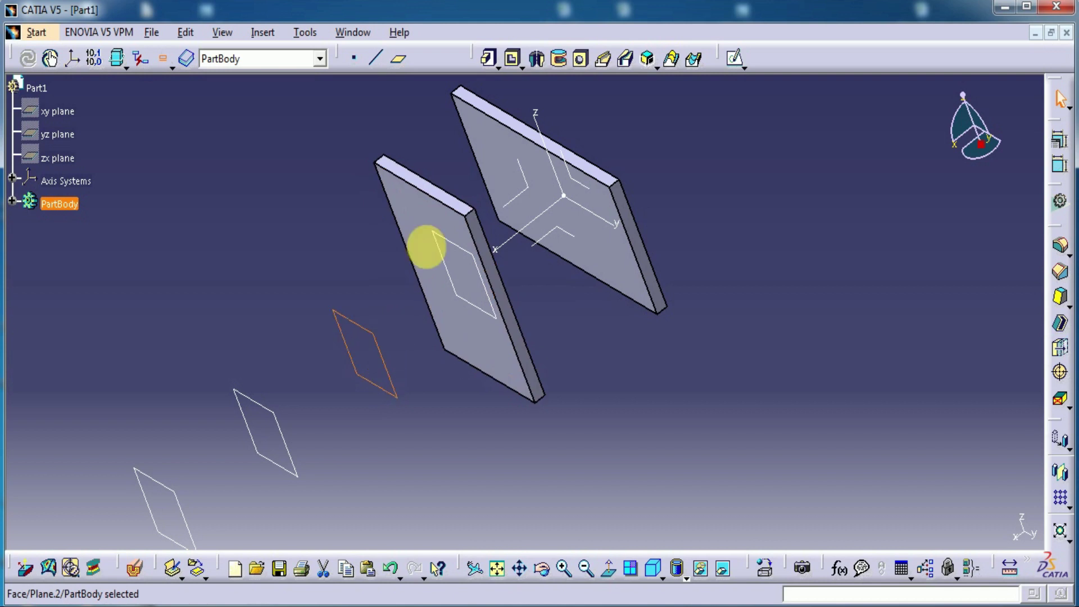
{"action": "left_click", "coordinate": [735, 58]}
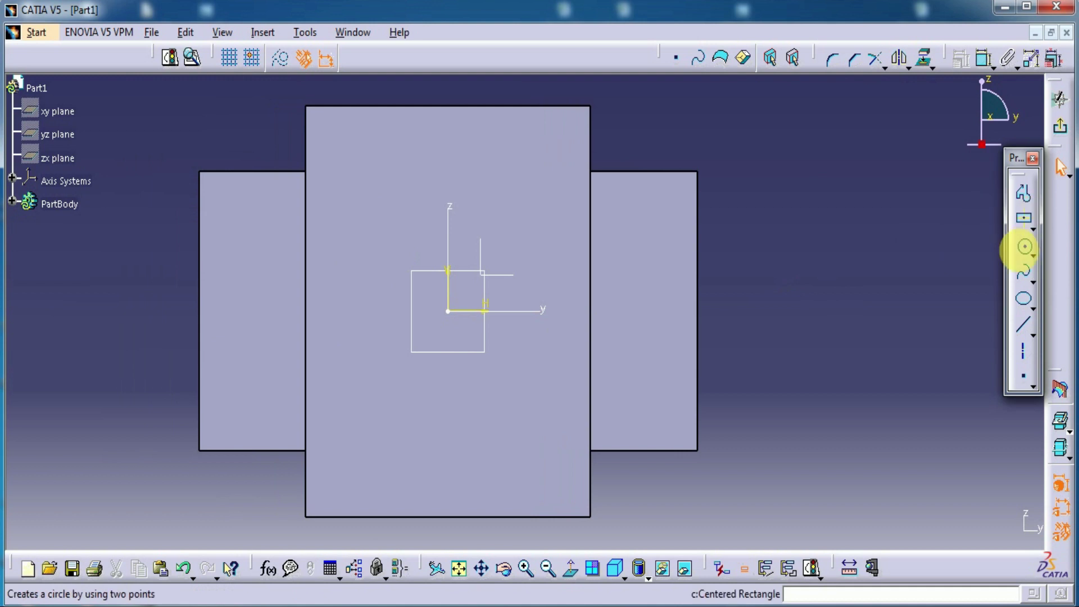
{"action": "left_click", "coordinate": [1024, 248]}
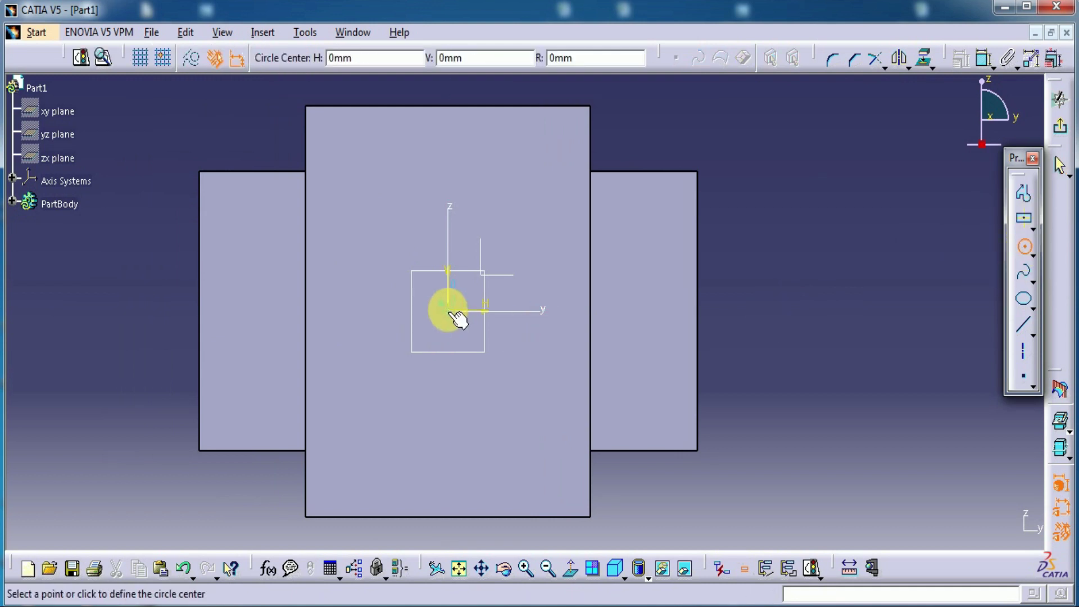
{"action": "left_click", "coordinate": [1032, 228]}
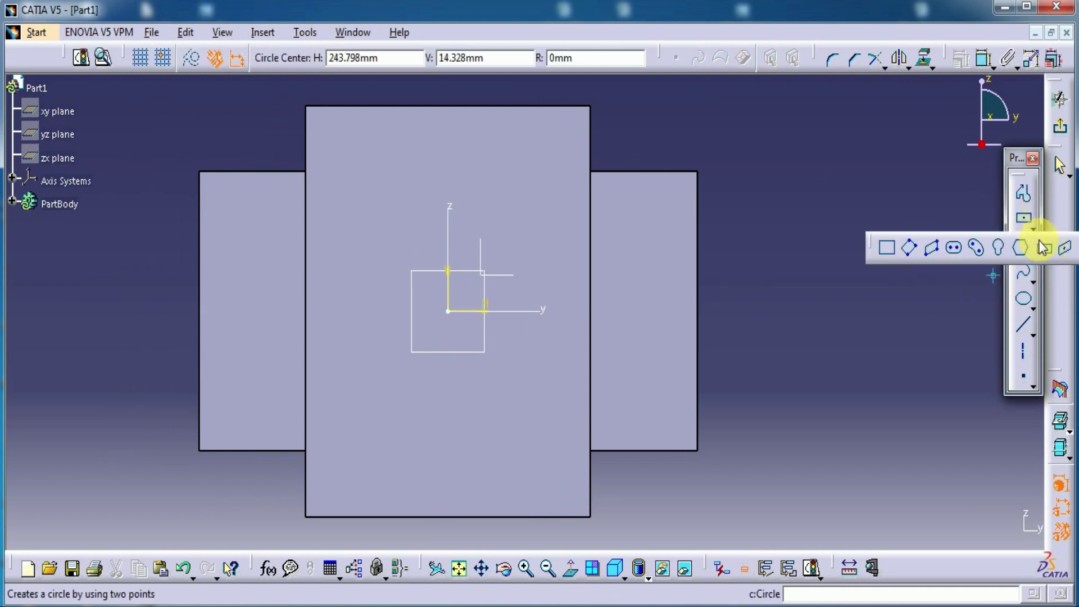
{"action": "left_click", "coordinate": [1020, 253]}
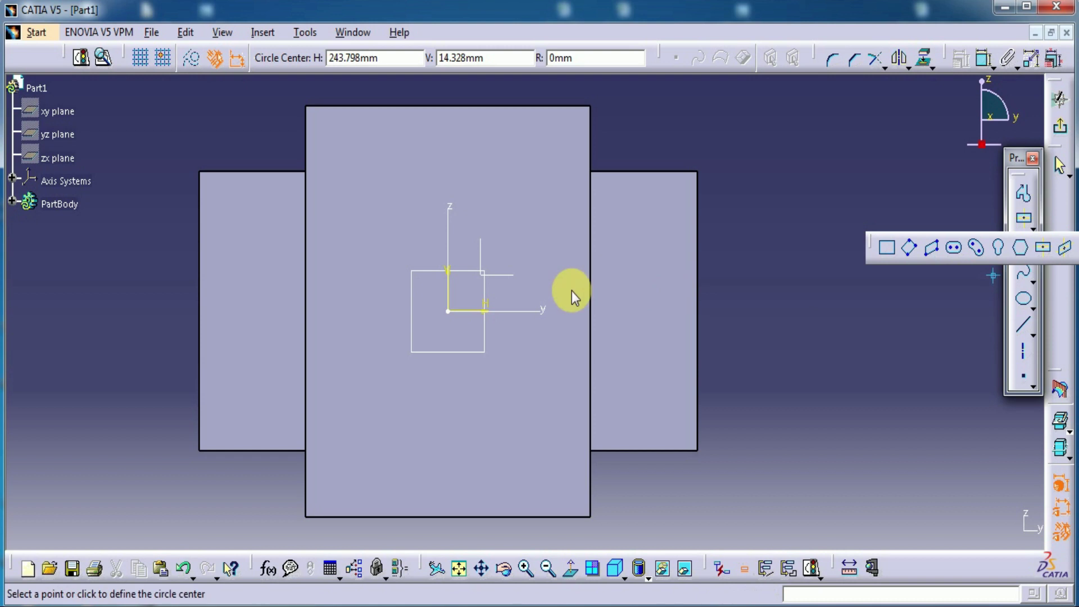
{"action": "left_click", "coordinate": [455, 318]}
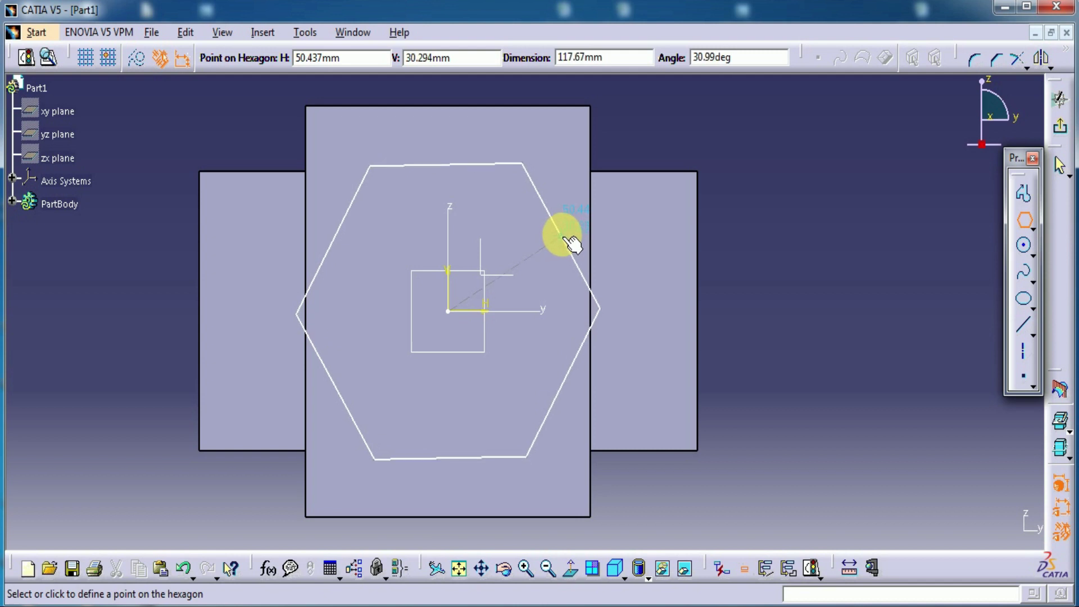
{"action": "left_click", "coordinate": [566, 239]}
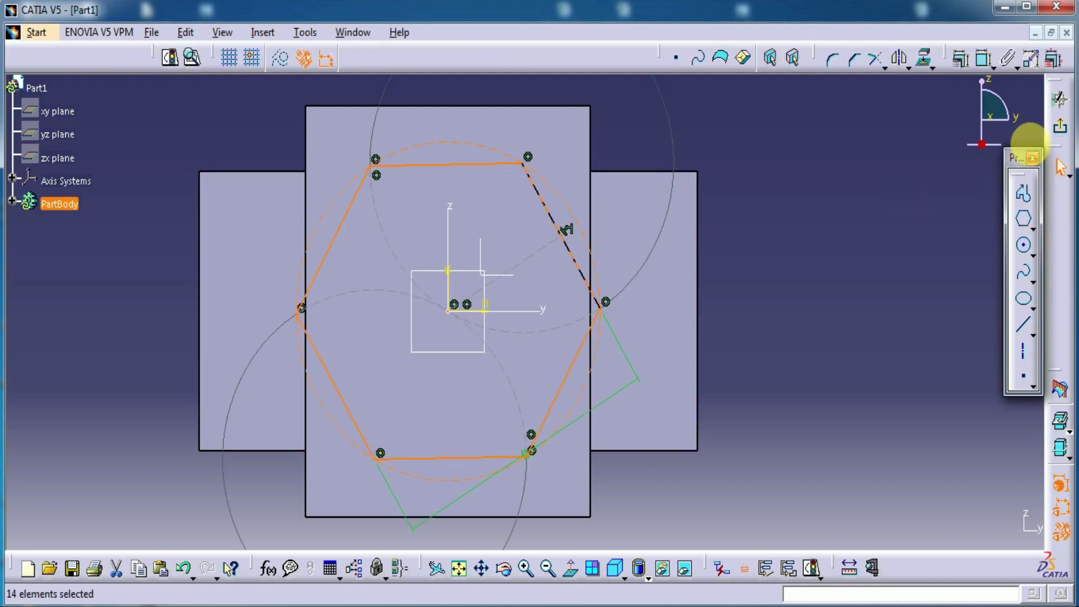
{"action": "left_click", "coordinate": [1059, 99]}
{"action": "middle_click_drag", "start_coordinate": [843, 277], "coordinate": [845, 422]}
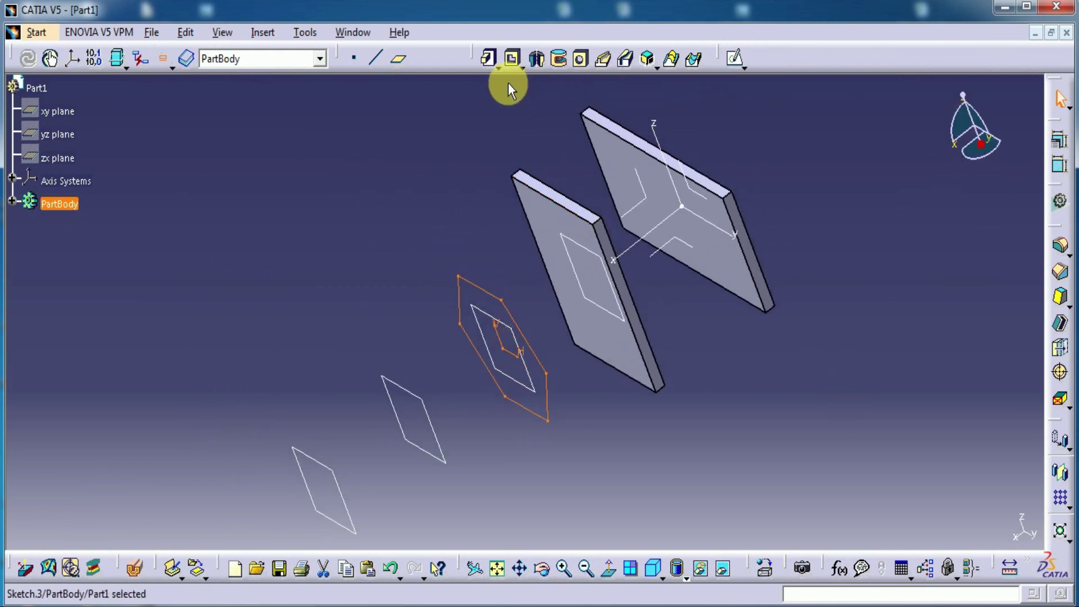
Pad the hexagon with a length of 10 mm and mirrored extent so it extends to both sides of its plane
{"action": "left_click", "coordinate": [491, 59]}
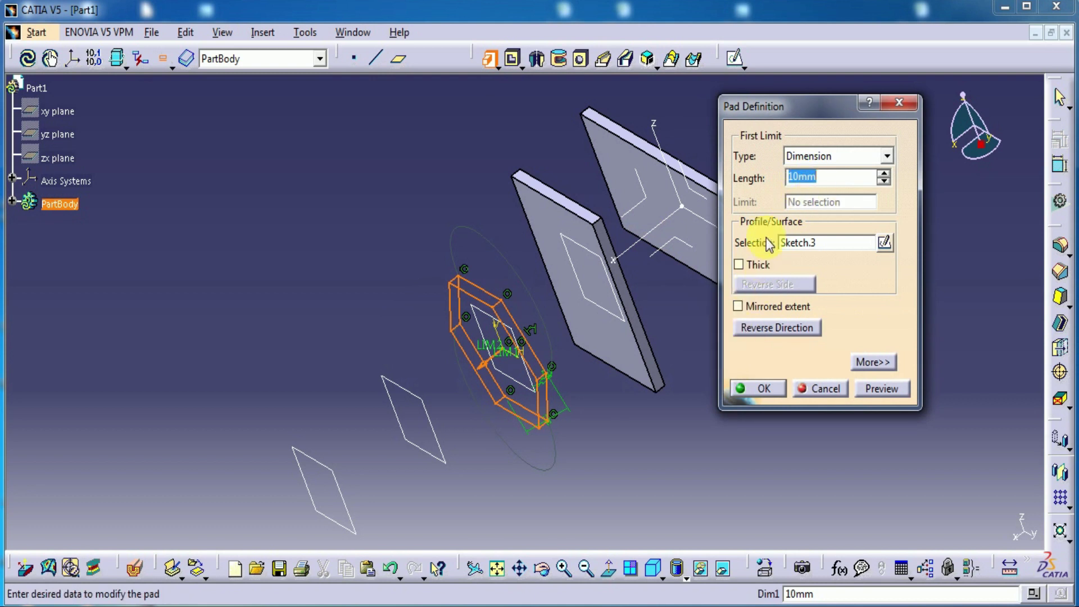
{"action": "double_click", "coordinate": [809, 177]}
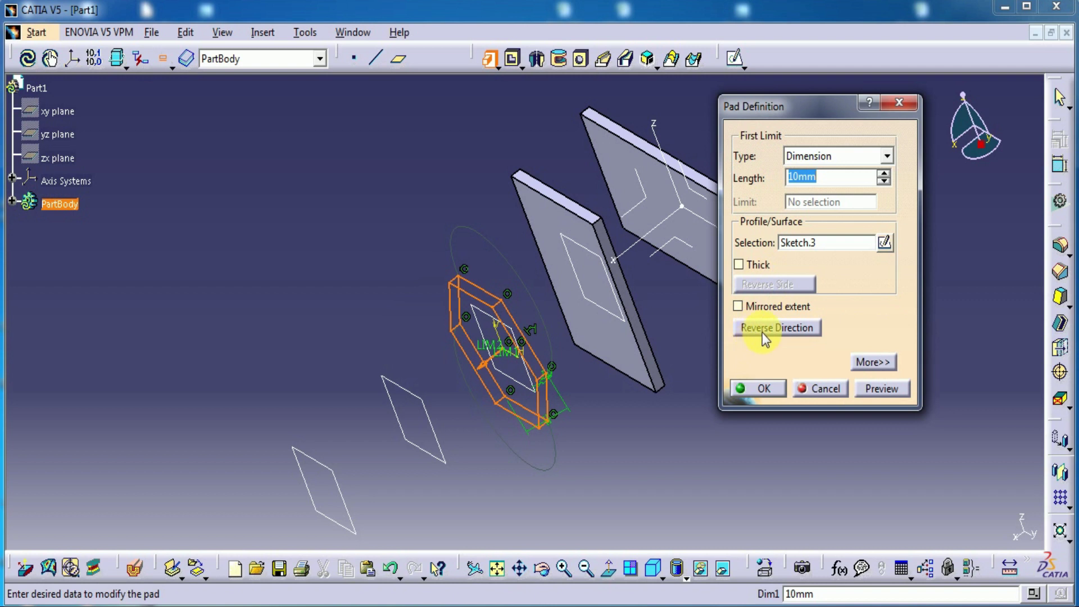
{"action": "middle_click_drag", "start_coordinate": [650, 378], "coordinate": [637, 396]}
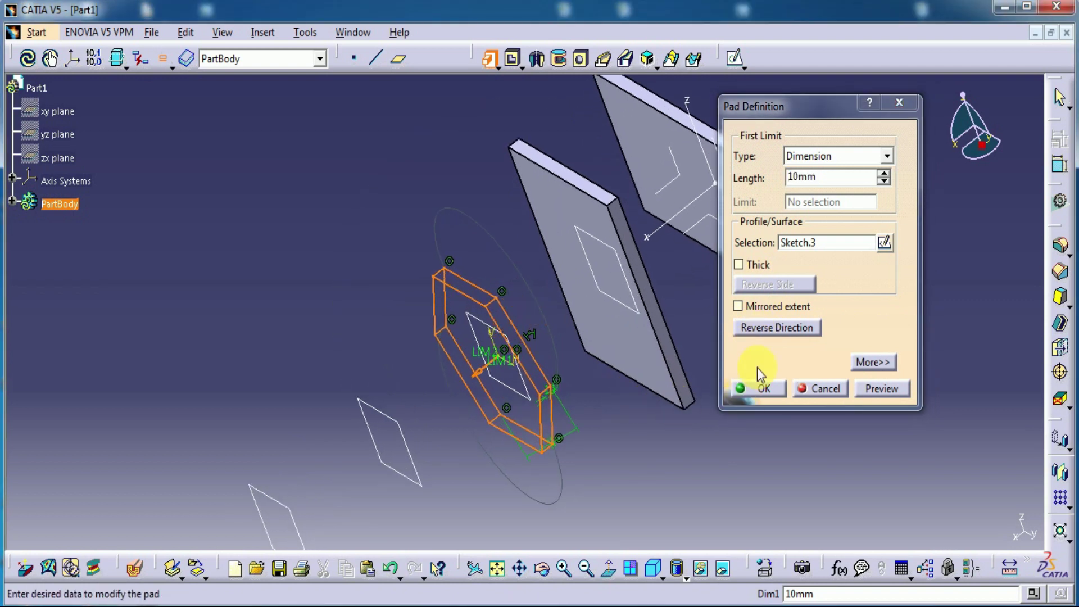
{"action": "left_click", "coordinate": [752, 309]}
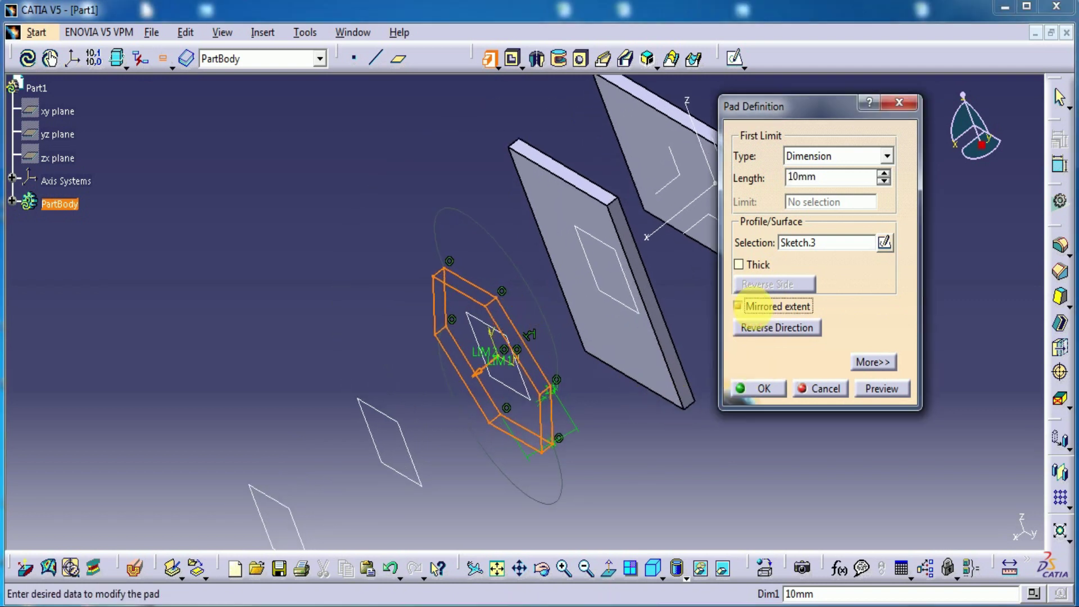
{"action": "middle_click_drag", "start_coordinate": [593, 436], "coordinate": [461, 254]}
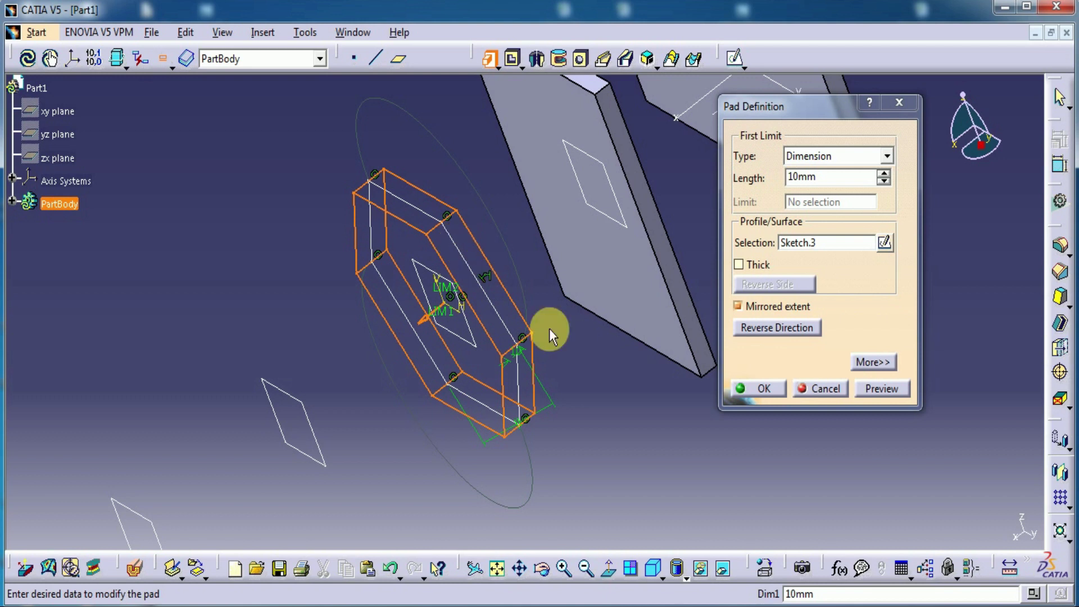
{"action": "left_click", "coordinate": [737, 306]}
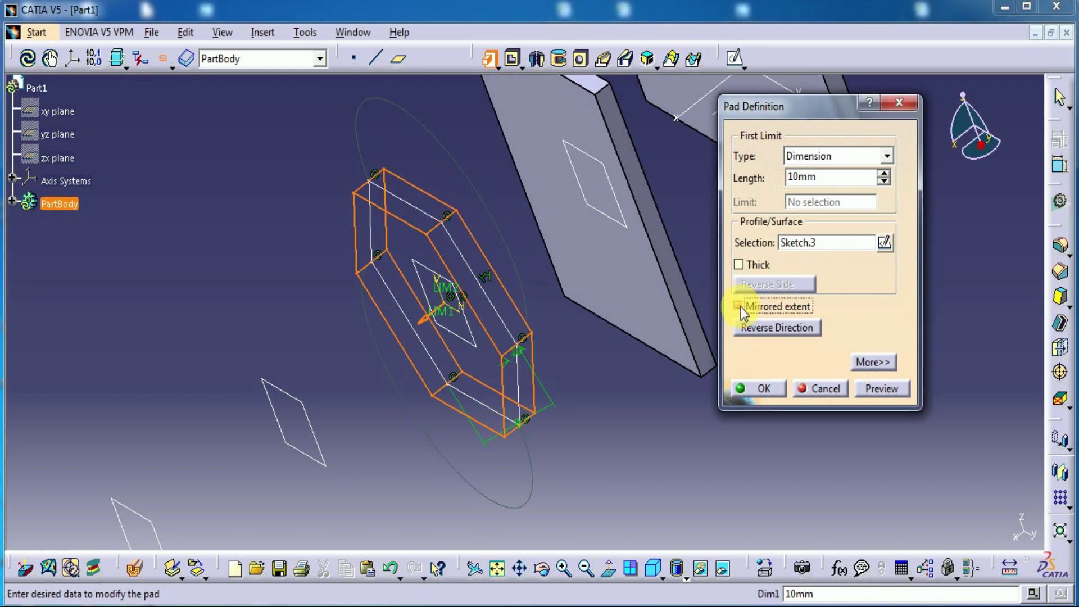
{"action": "middle_click", "coordinate": [603, 380]}
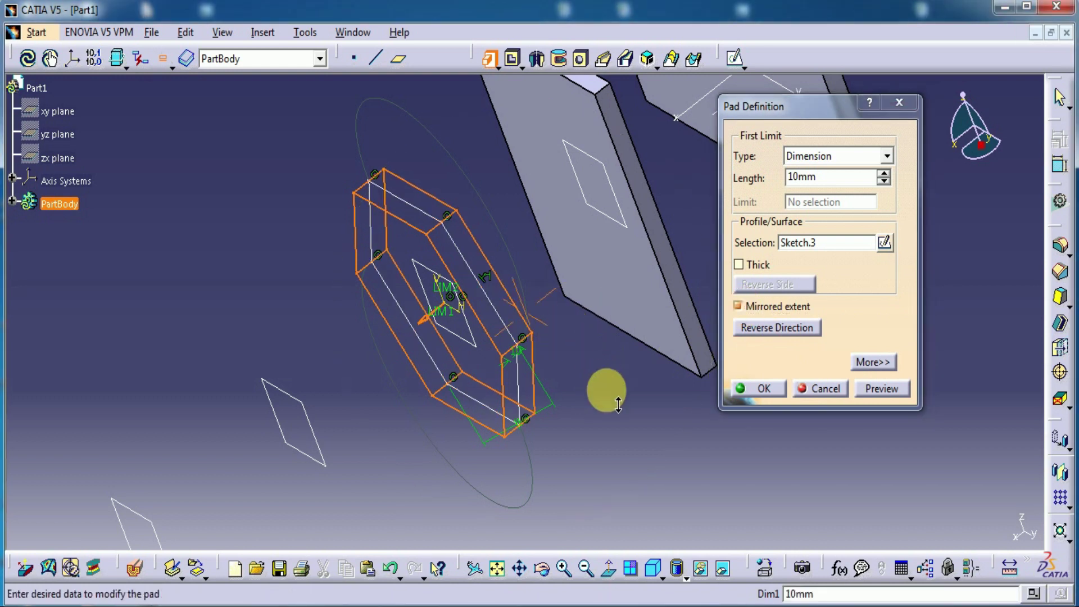
{"action": "middle_click_drag", "start_coordinate": [614, 445], "coordinate": [528, 319]}
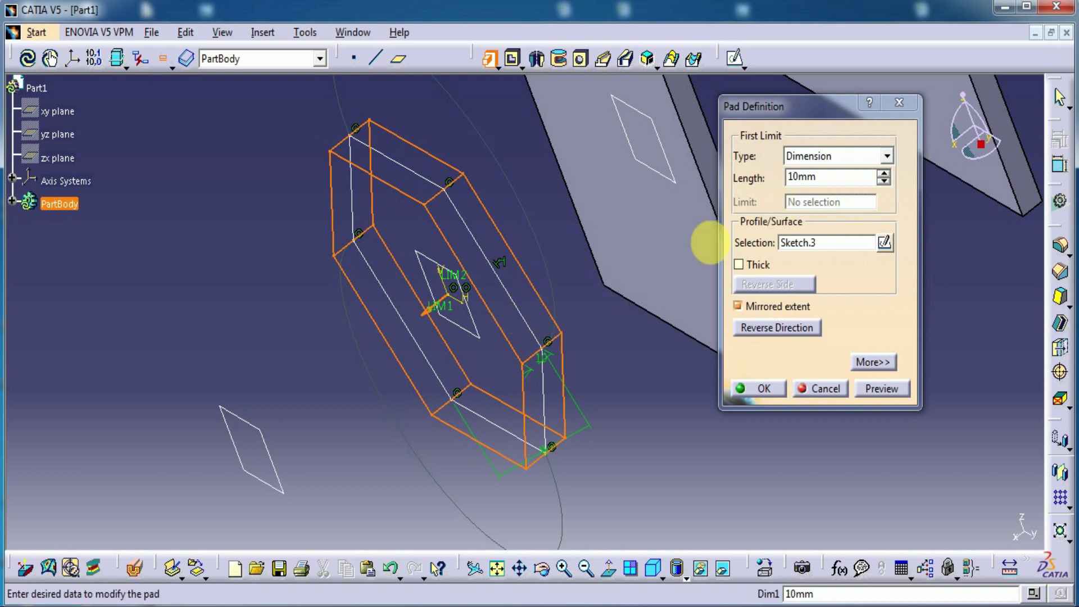
{"action": "middle_click_drag", "start_coordinate": [645, 395], "coordinate": [541, 383]}
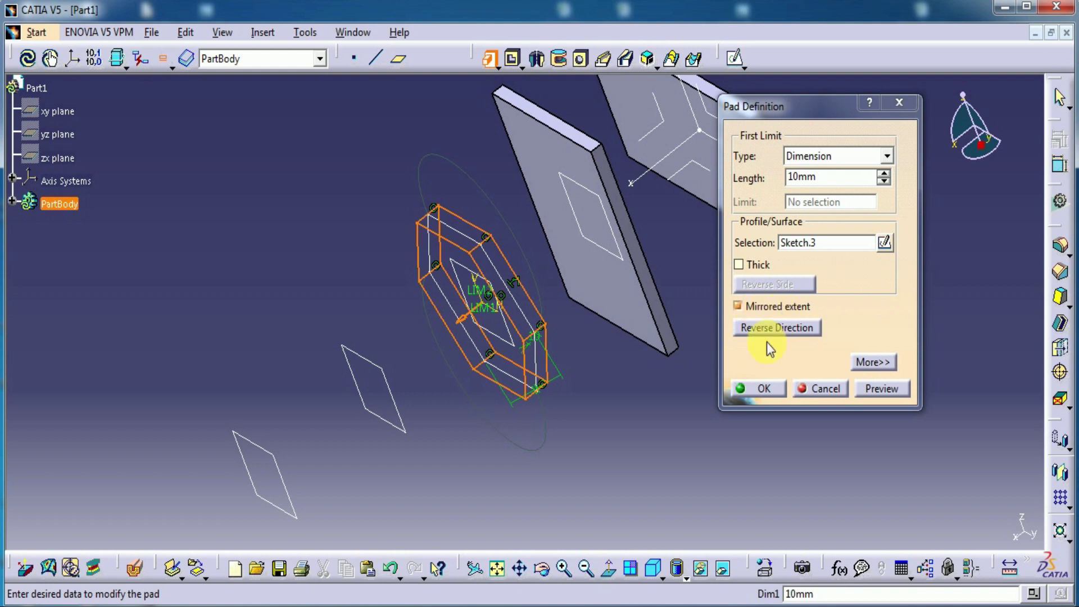
{"action": "left_click", "coordinate": [761, 392]}
Sketch a circle with a radius of about 78 mm centered on the origin of the third offset plane and exit the sketch
{"action": "middle_click_drag", "start_coordinate": [686, 409], "coordinate": [686, 478]}
{"action": "left_click", "coordinate": [448, 373]}
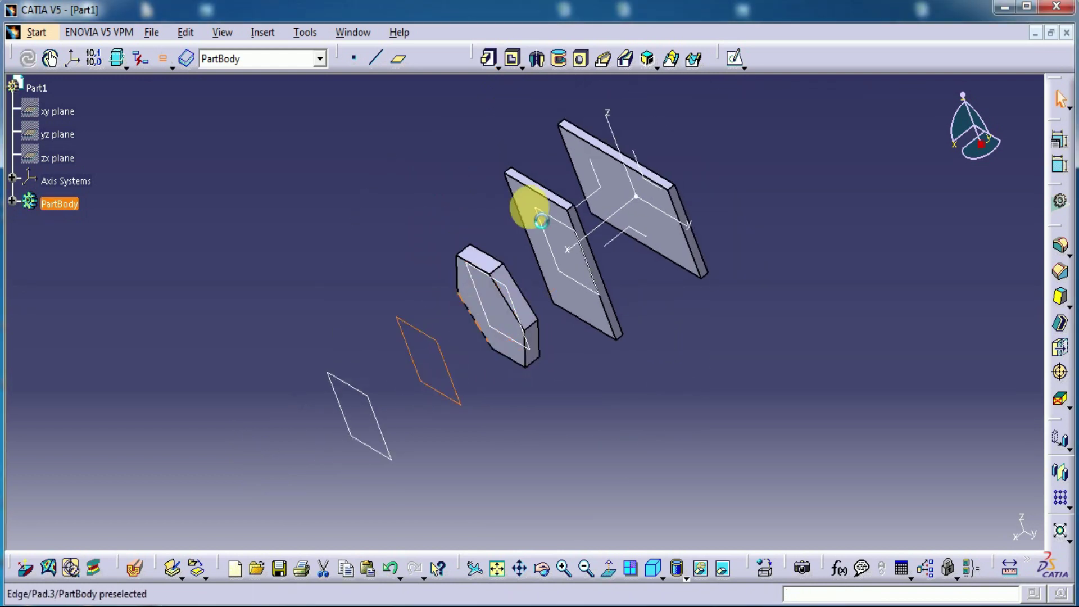
{"action": "left_click", "coordinate": [734, 57]}
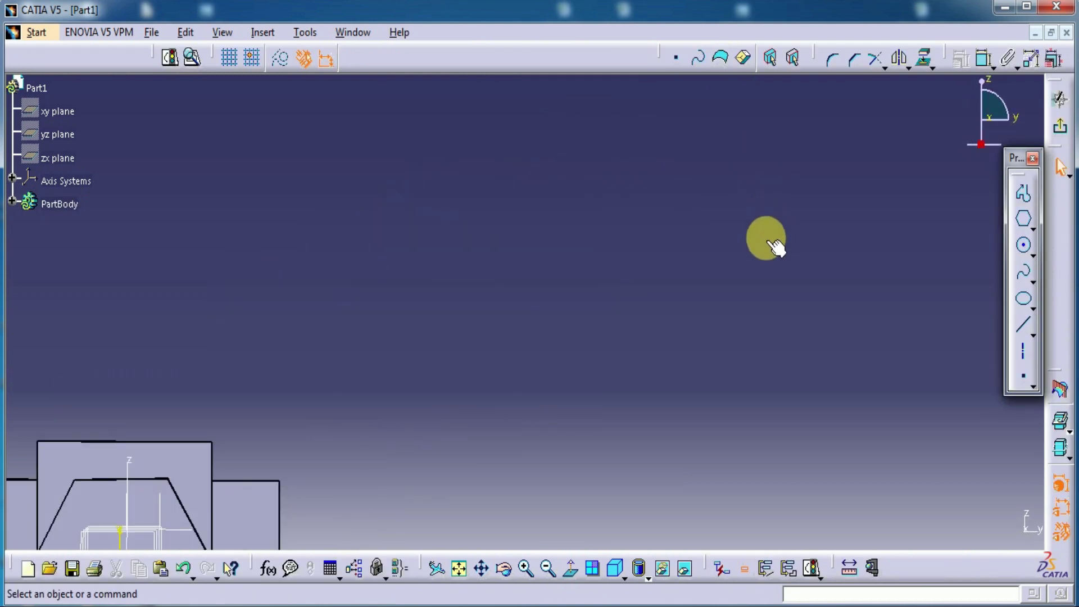
{"action": "left_click", "coordinate": [1025, 247]}
{"action": "left_click", "coordinate": [377, 315]}
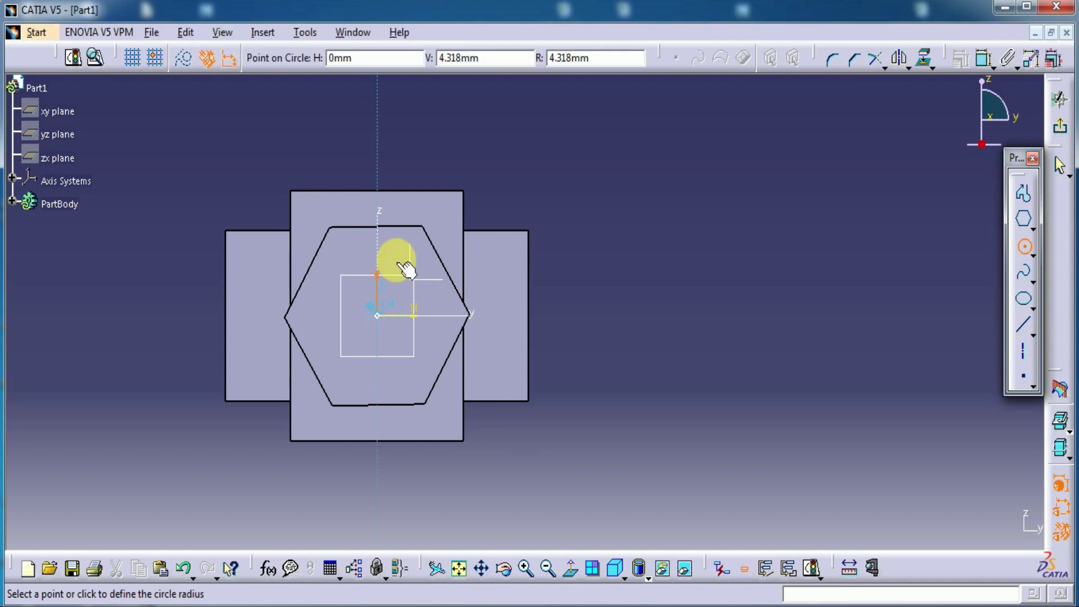
{"action": "left_click", "coordinate": [440, 221]}
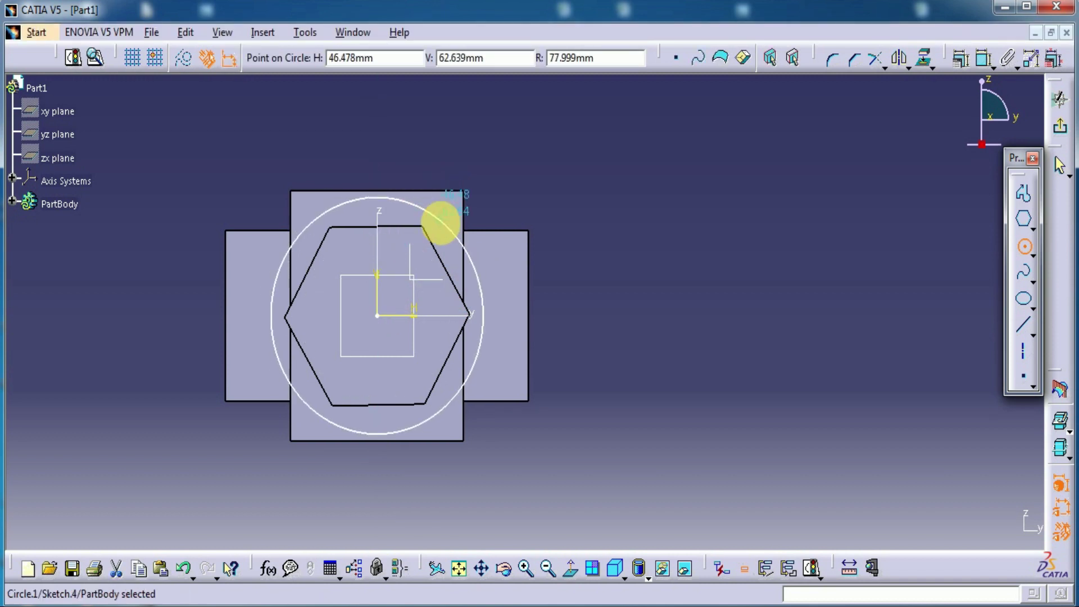
{"action": "left_click", "coordinate": [1058, 126]}
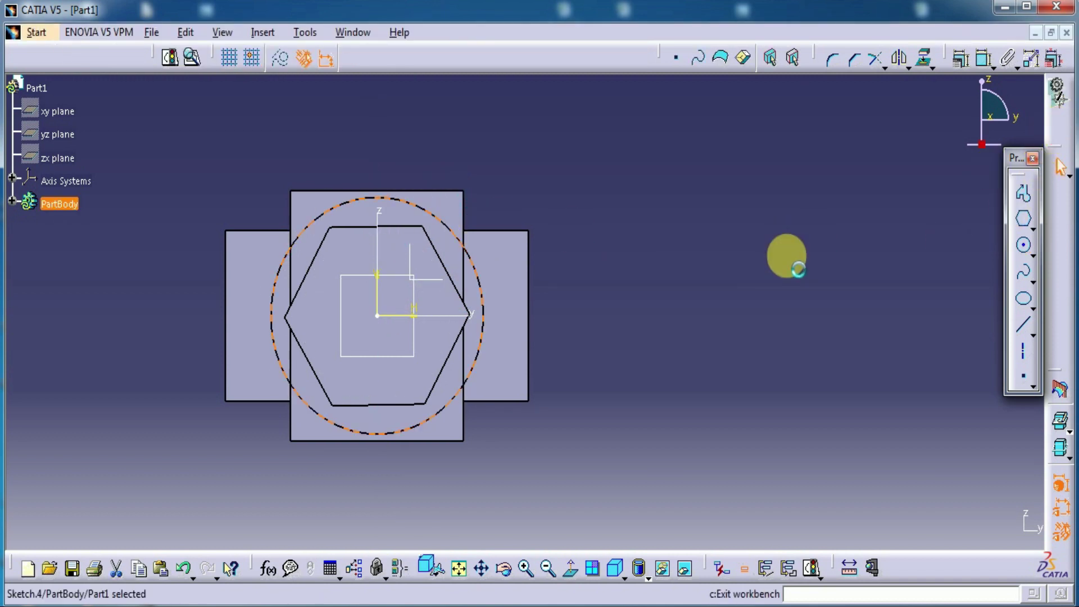
{"action": "mouse_move", "coordinate": [745, 304]}
{"action": "middle_mouse_down"}
{"action": "mouse_move", "coordinate": [691, 315]}
{"action": "mouse_move", "coordinate": [674, 416]}
{"action": "mouse_move", "coordinate": [692, 454]}
{"action": "mouse_move", "coordinate": [683, 458]}
{"action": "middle_mouse_up"}
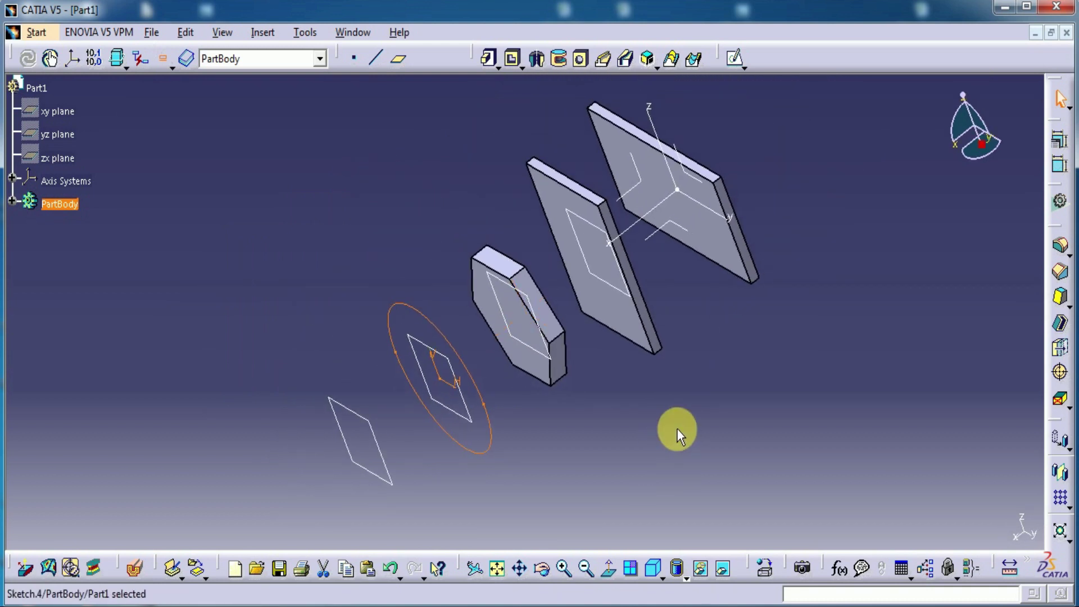
Pad the circle with a first limit of 10 mm and a second limit of 20 mm, both of Dimension type
{"action": "left_click", "coordinate": [488, 58]}
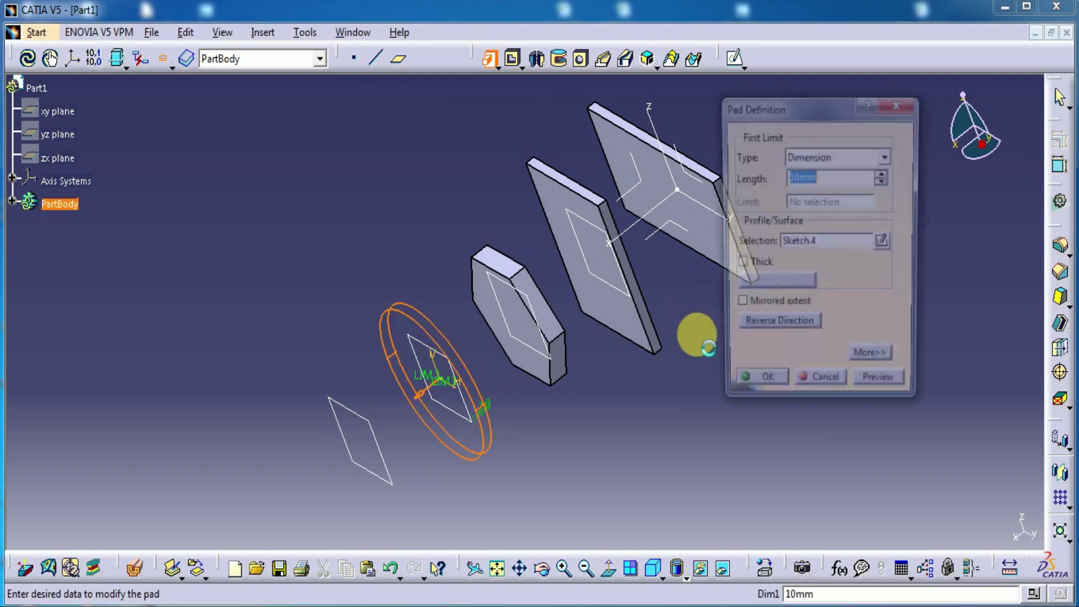
{"action": "middle_click_drag", "start_coordinate": [693, 361], "coordinate": [621, 382]}
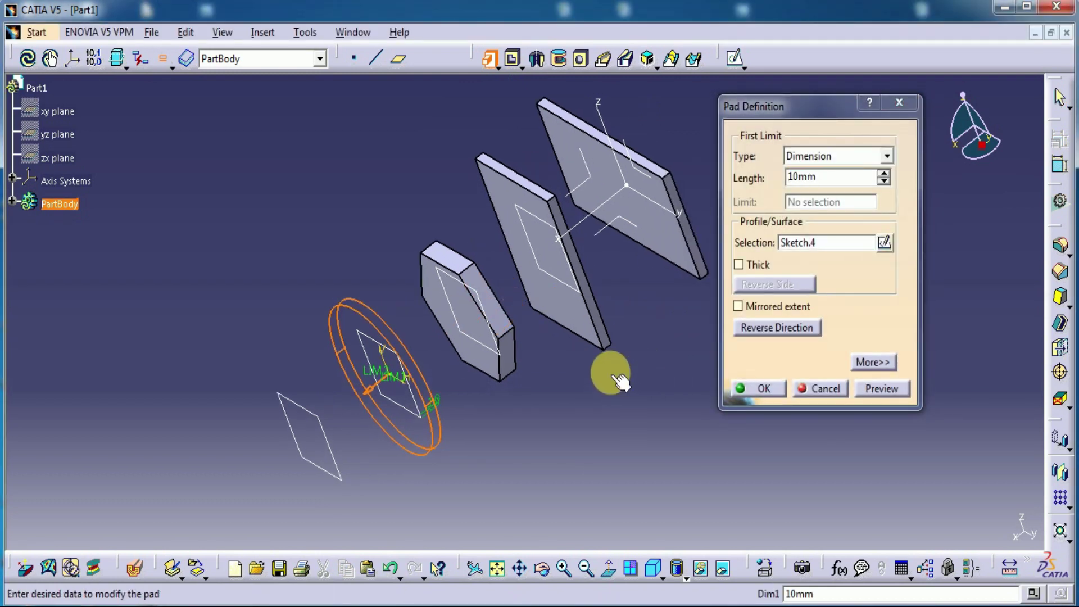
{"action": "left_click", "coordinate": [809, 364]}
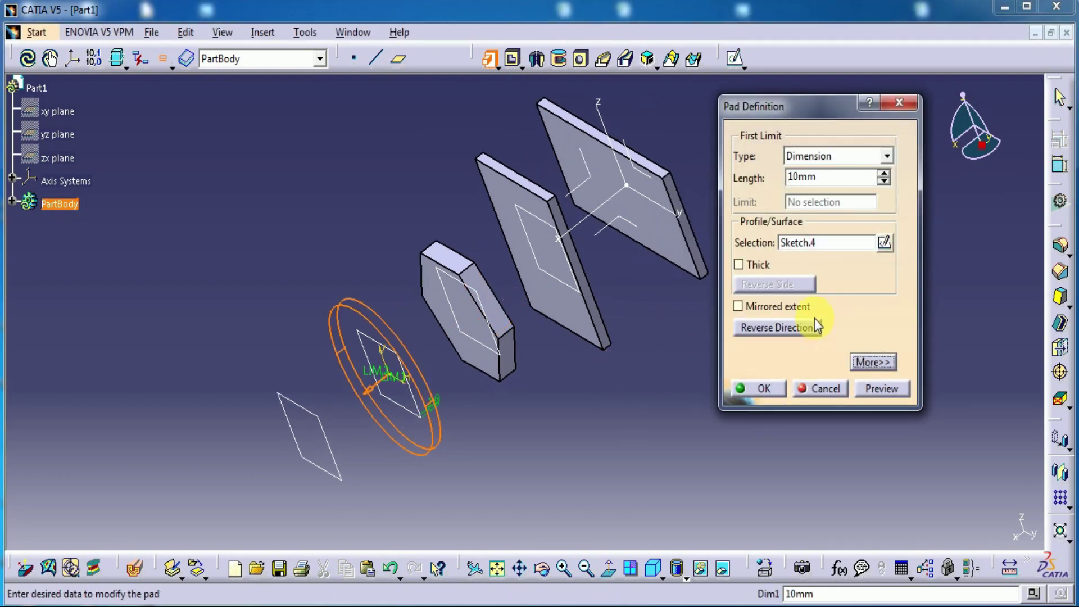
{"action": "left_click", "coordinate": [866, 361]}
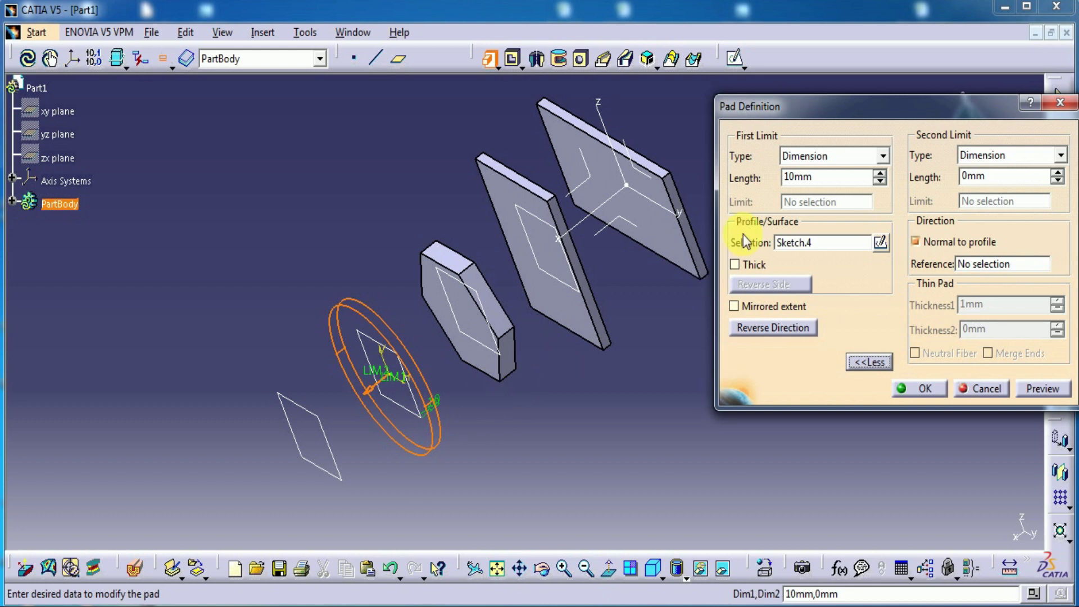
{"action": "left_click_drag", "start_coordinate": [962, 176], "coordinate": [1001, 176]}
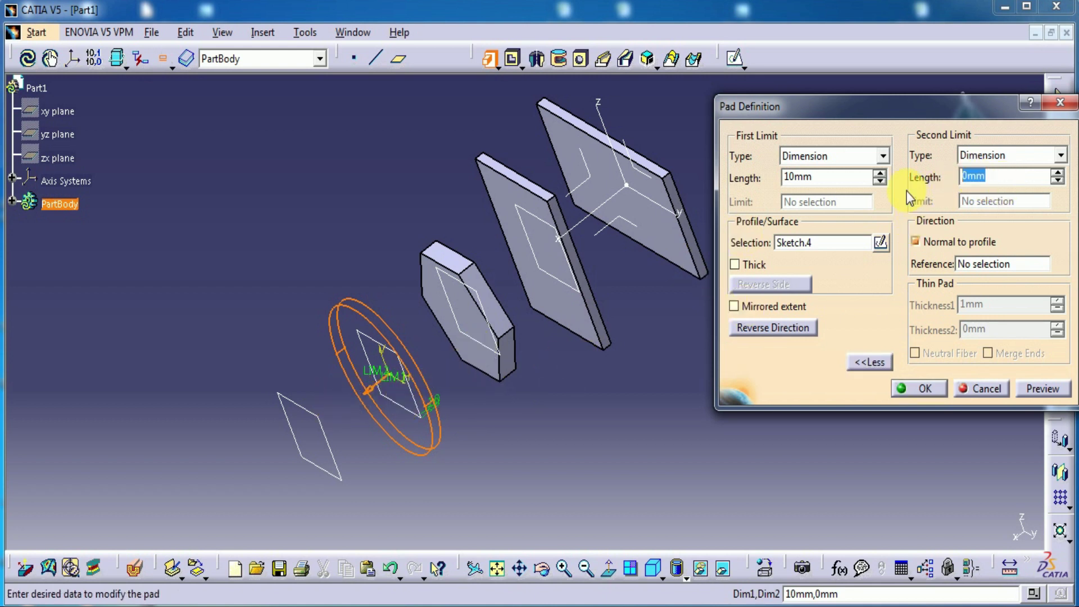
{"action": "type", "text": "20"}
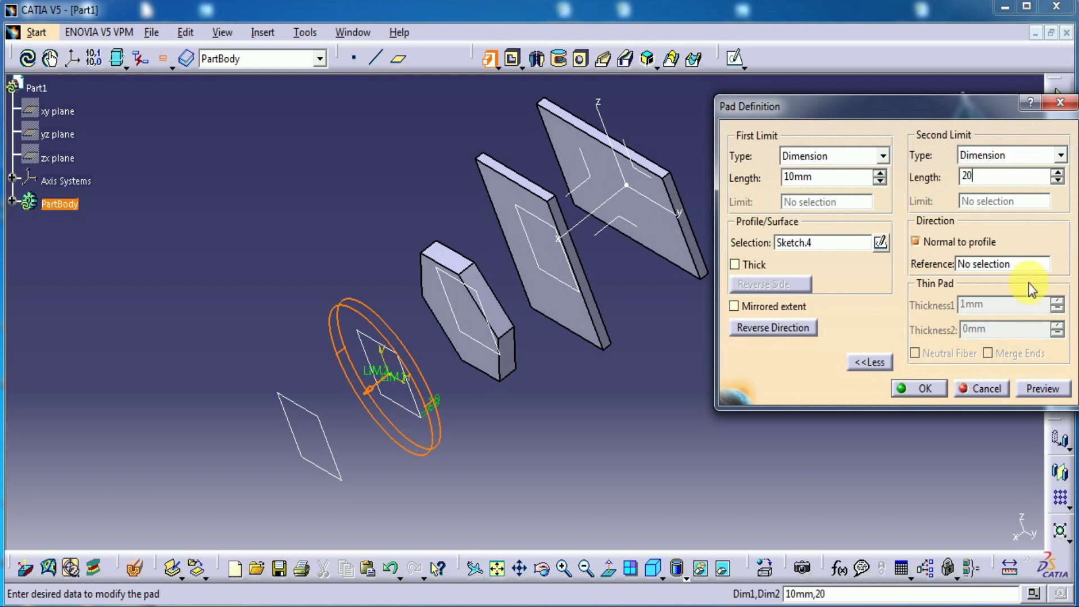
{"action": "left_click", "coordinate": [986, 155]}
{"action": "left_click", "coordinate": [997, 168]}
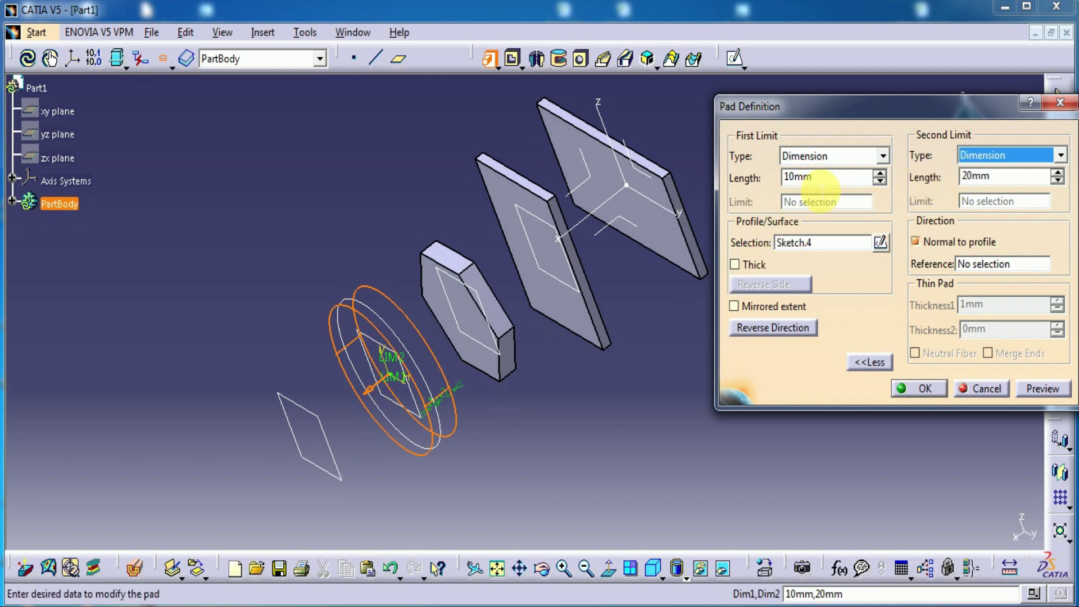
{"action": "left_click", "coordinate": [1039, 389]}
{"action": "left_click", "coordinate": [918, 393]}
Start a sketch on the fourth offset plane and draw a circle about 47 mm in radius centered on the origin
{"action": "middle_click_drag", "start_coordinate": [730, 406], "coordinate": [812, 366]}
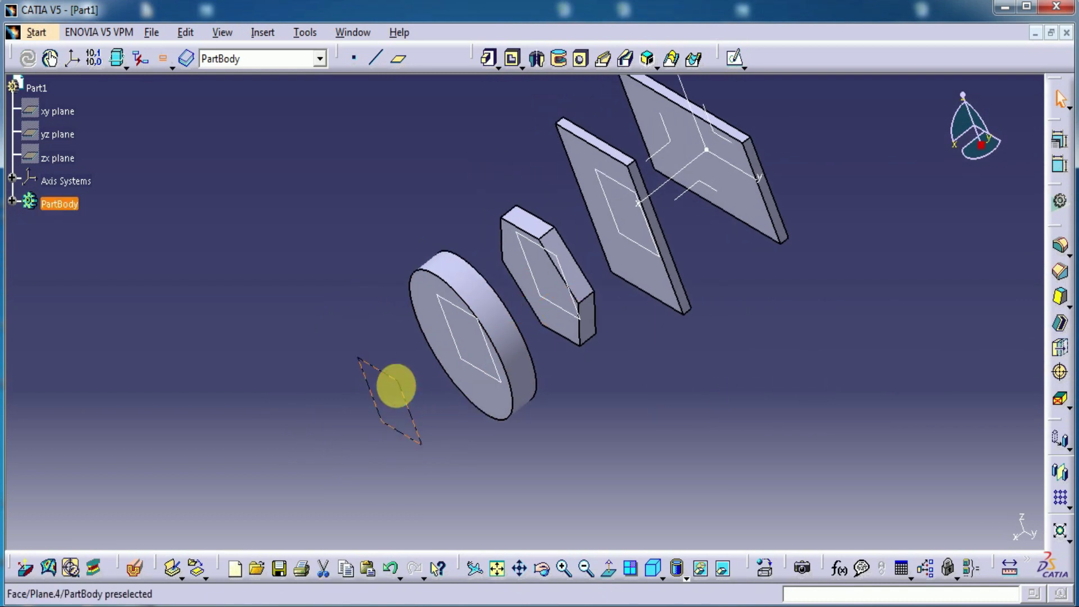
{"action": "left_click", "coordinate": [404, 394]}
{"action": "left_click", "coordinate": [736, 58]}
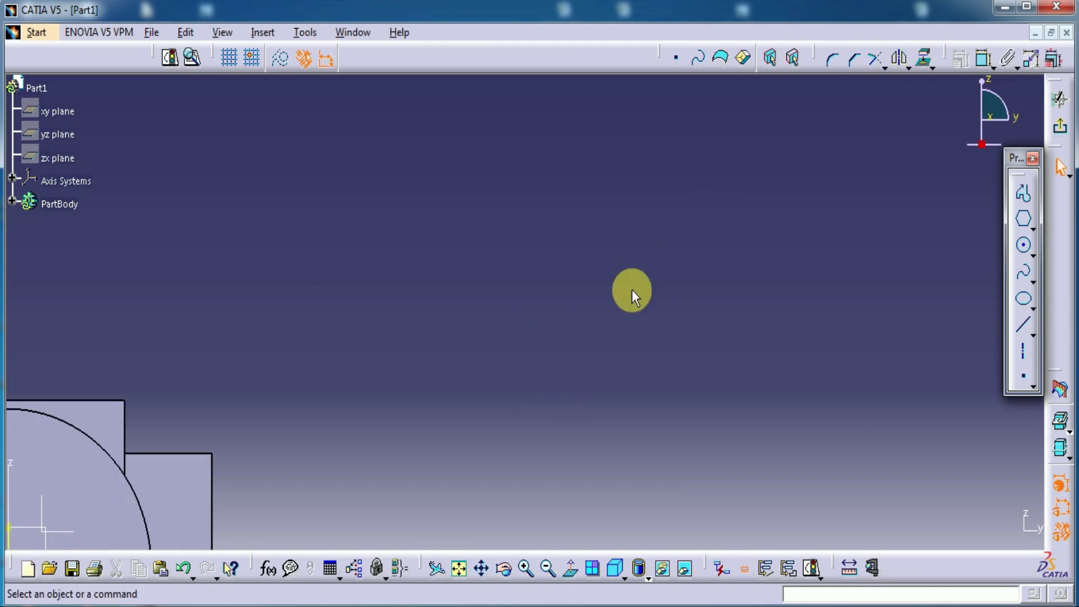
{"action": "mouse_move", "coordinate": [678, 243]}
{"action": "middle_mouse_down"}
{"action": "mouse_move", "coordinate": [674, 306]}
{"action": "mouse_move", "coordinate": [798, 263]}
{"action": "mouse_move", "coordinate": [802, 279]}
{"action": "mouse_move", "coordinate": [814, 272]}
{"action": "middle_mouse_up"}
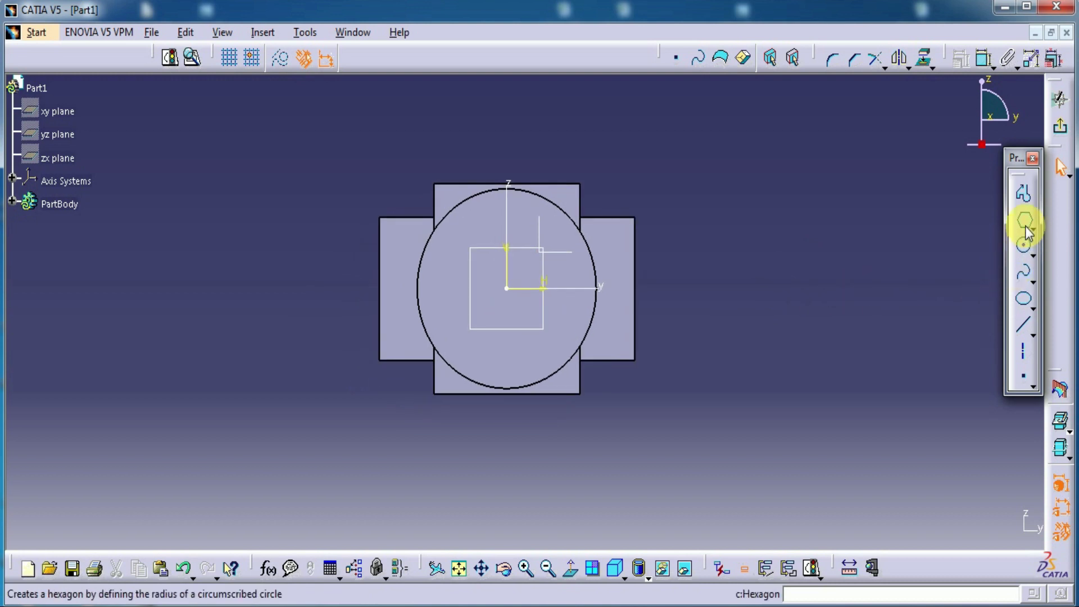
{"action": "left_click", "coordinate": [1024, 248]}
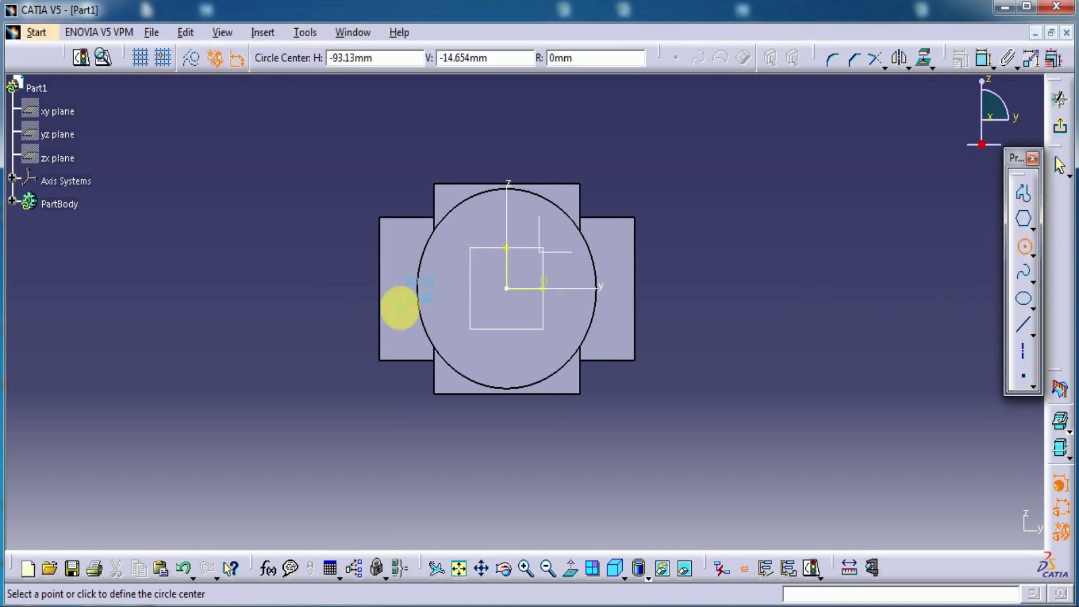
{"action": "left_click", "coordinate": [509, 290]}
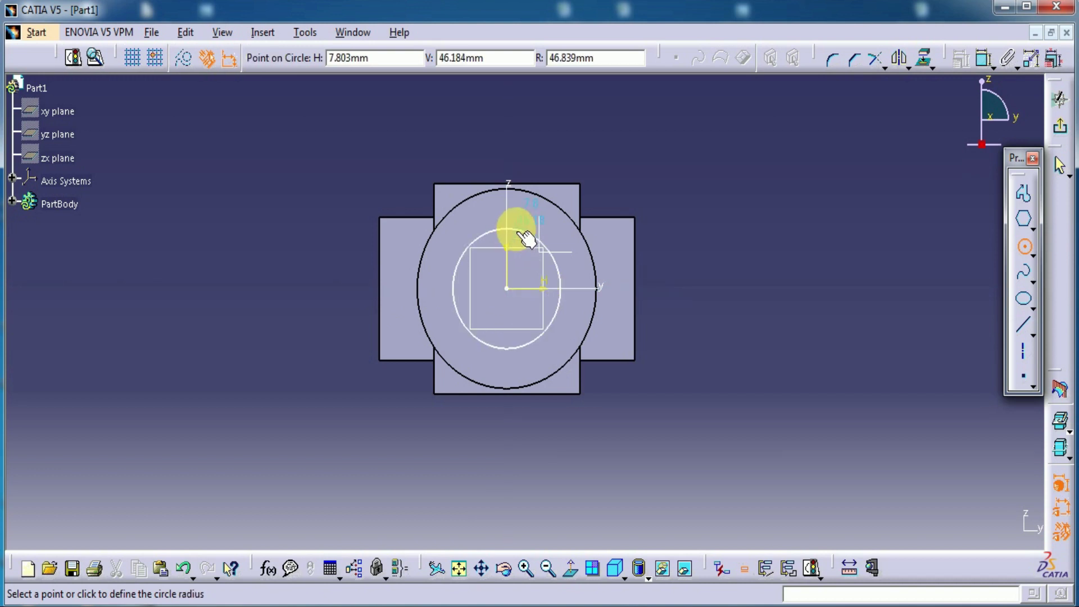
{"action": "left_click", "coordinate": [525, 238]}
{"action": "left_click", "coordinate": [701, 178]}
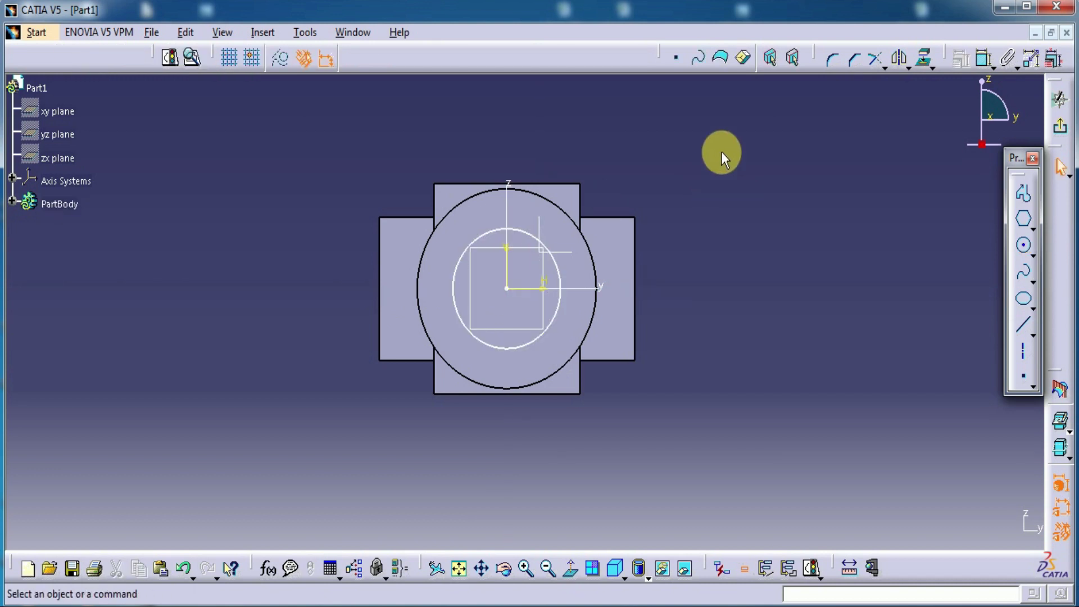
Draw a horizontal line through the circle's center, extending slightly past the circle on both sides
{"action": "left_click", "coordinate": [1024, 331]}
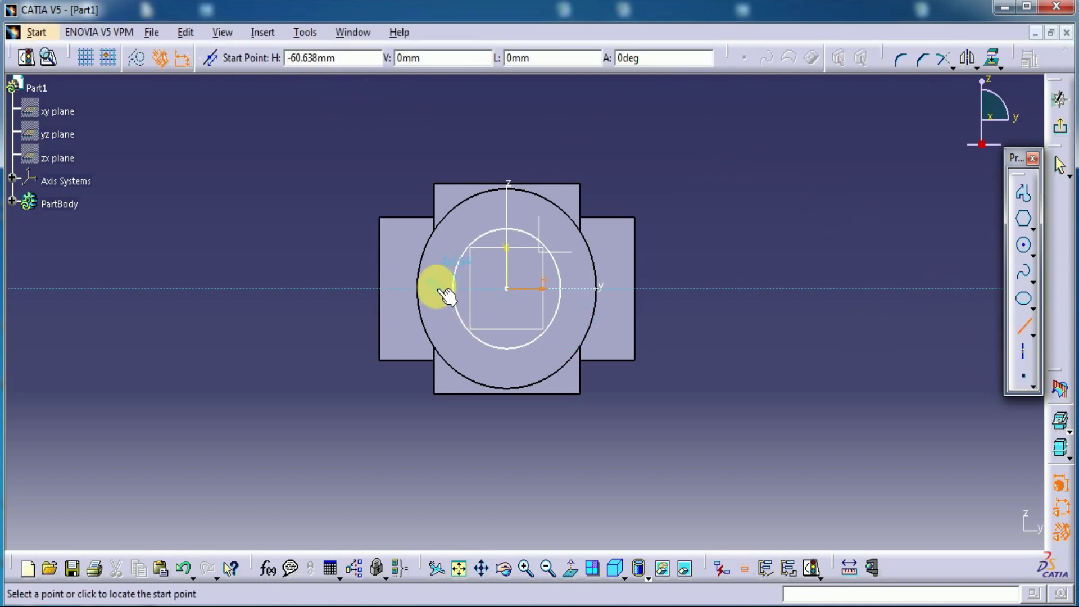
{"action": "left_click", "coordinate": [457, 289]}
{"action": "left_click", "coordinate": [577, 289]}
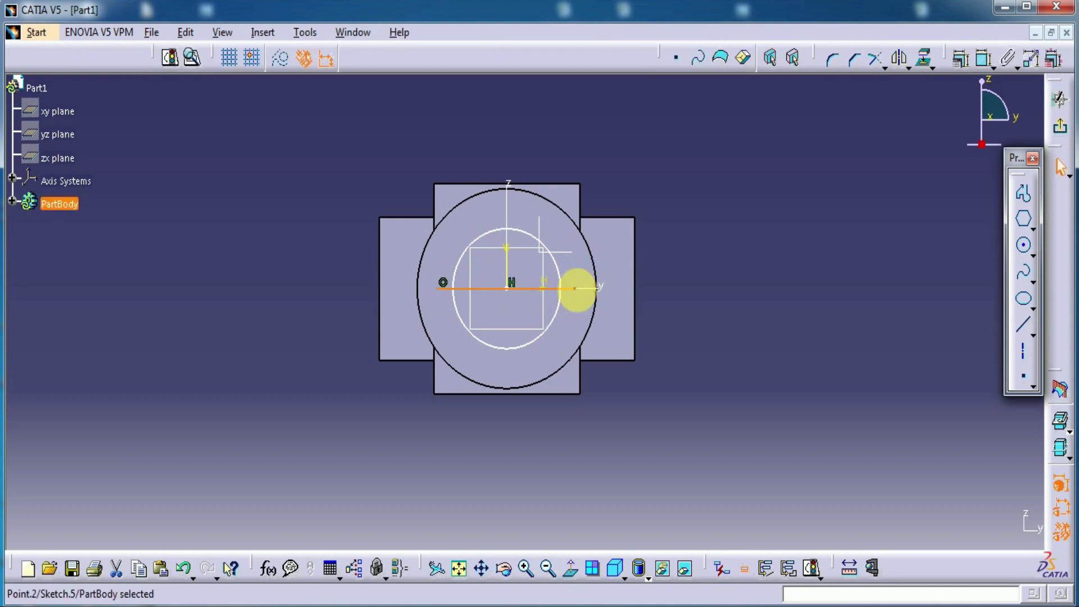
{"action": "right_click", "coordinate": [577, 288]}
{"action": "left_click", "coordinate": [651, 253]}
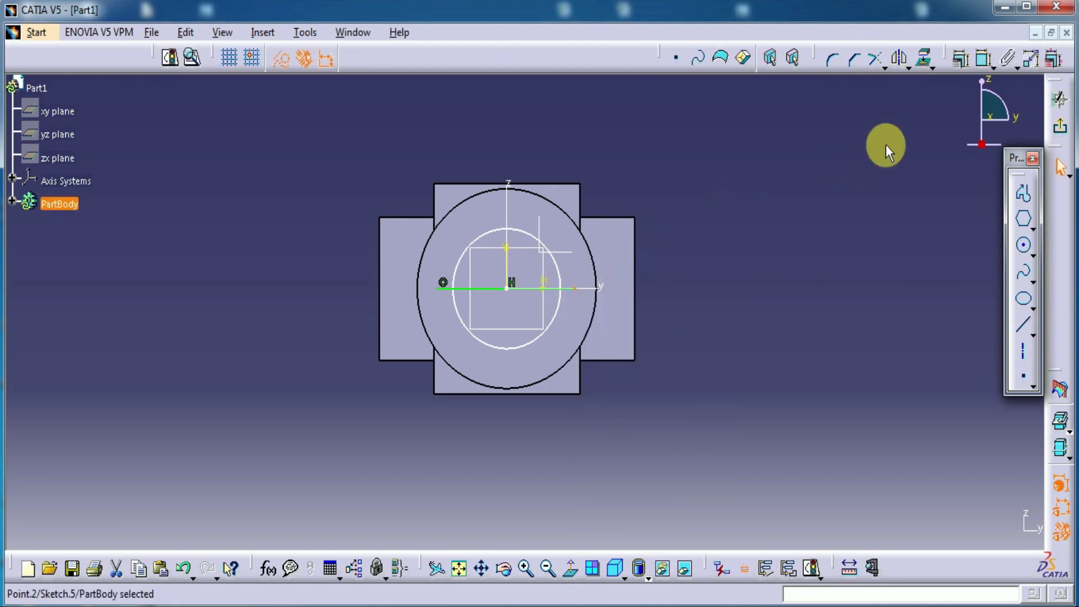
Remove the lower half of the circle with Quick Trim
{"action": "left_click", "coordinate": [883, 70]}
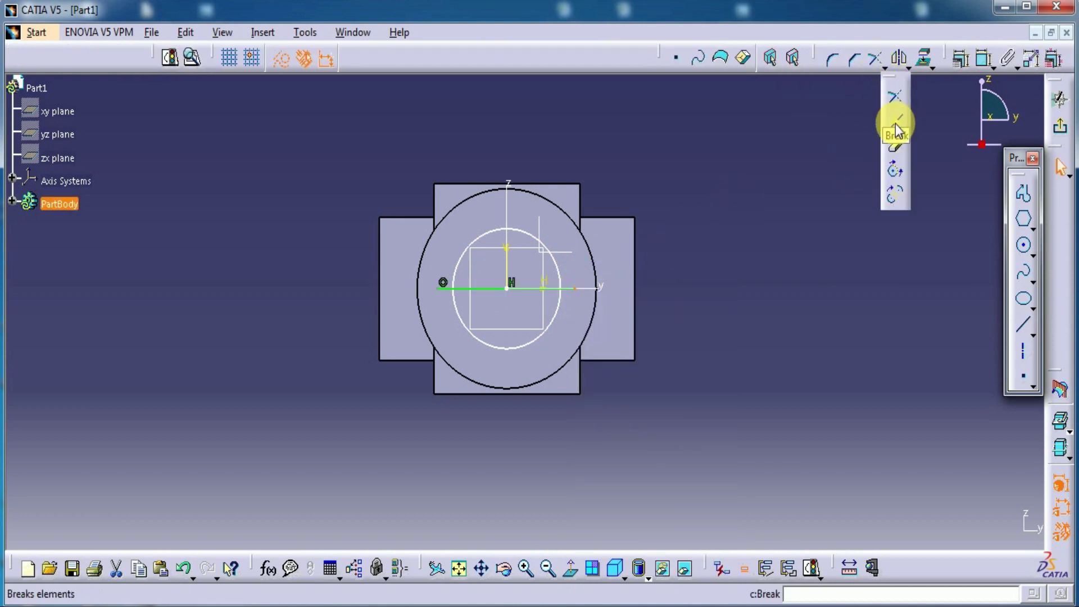
{"action": "left_click", "coordinate": [890, 140]}
{"action": "left_click", "coordinate": [560, 321]}
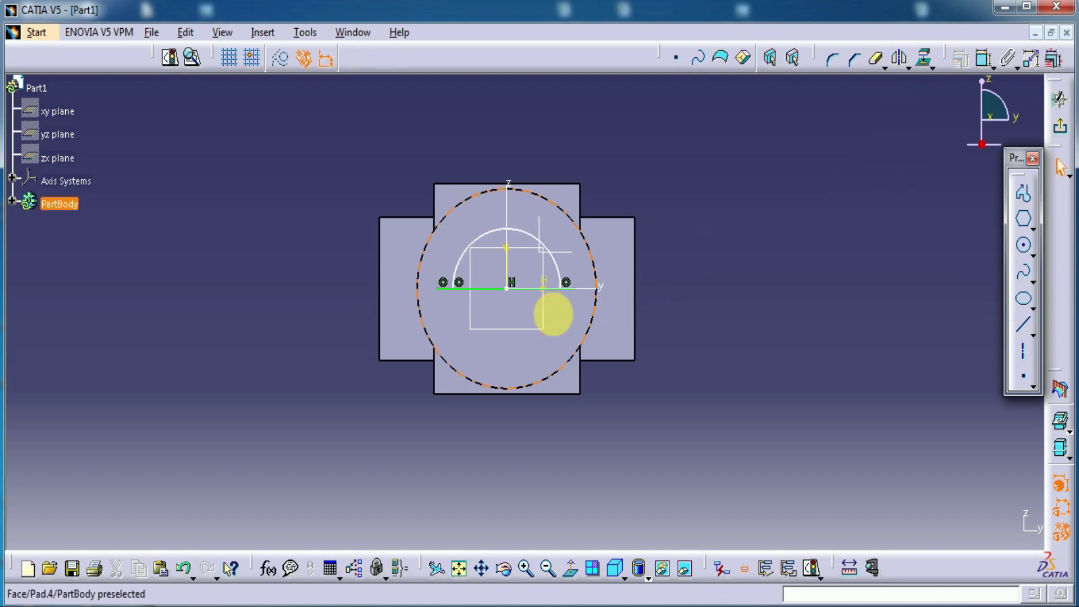
{"action": "left_click", "coordinate": [578, 289]}
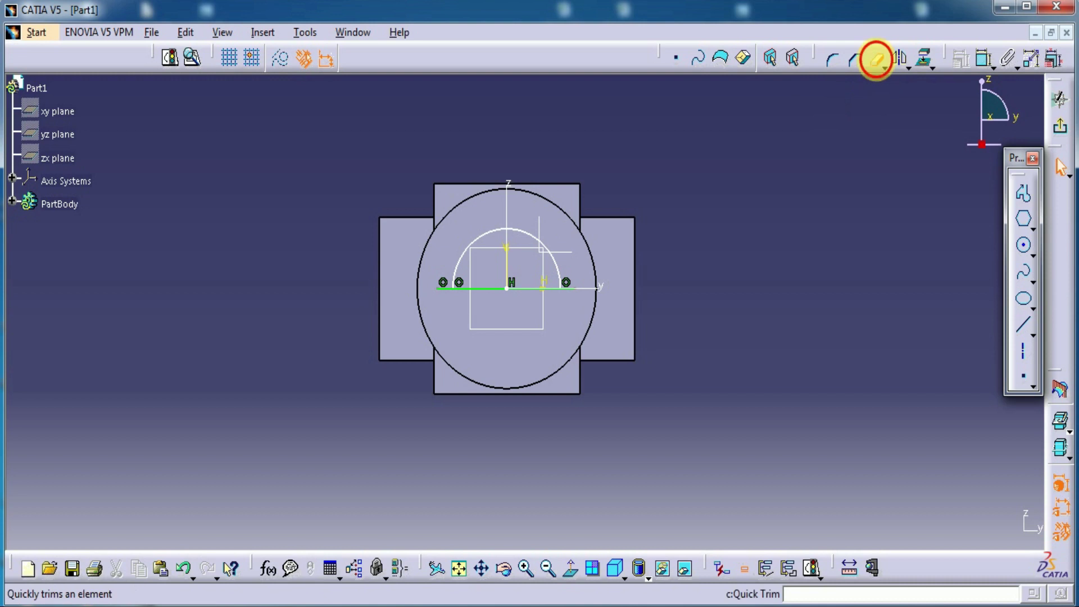
Trim both line ends that overhang the semicircle with Quick Trim and exit the sketch
{"action": "left_click", "coordinate": [875, 58]}
{"action": "mouse_move", "coordinate": [444, 306]}
{"action": "middle_mouse_down"}
{"action": "mouse_move", "coordinate": [444, 269]}
{"action": "mouse_move", "coordinate": [424, 272]}
{"action": "middle_mouse_up"}
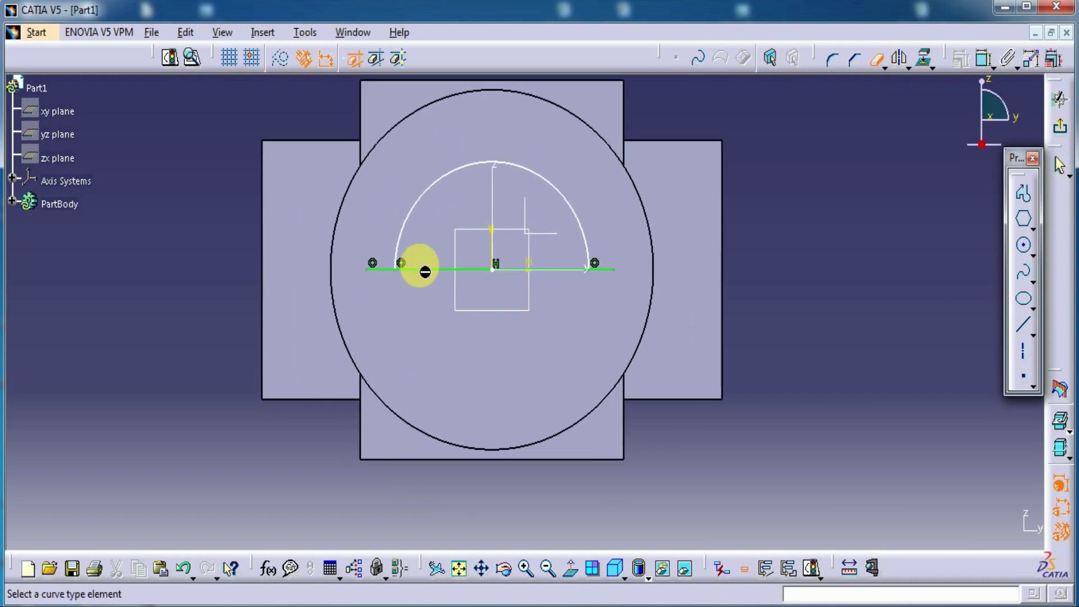
{"action": "left_click", "coordinate": [383, 272]}
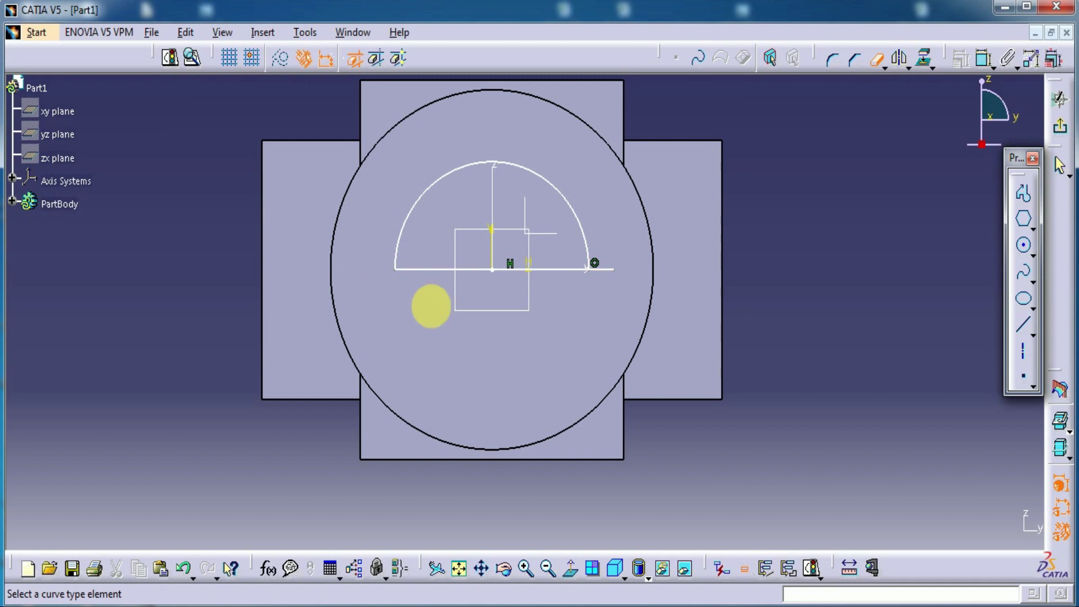
{"action": "left_click", "coordinate": [605, 270]}
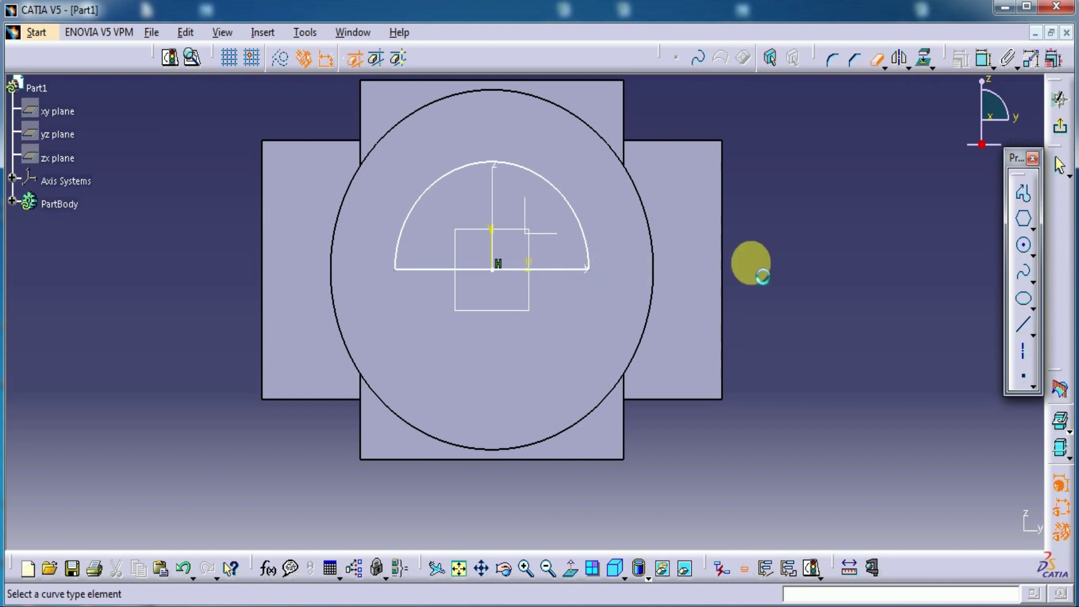
{"action": "left_click", "coordinate": [1060, 129]}
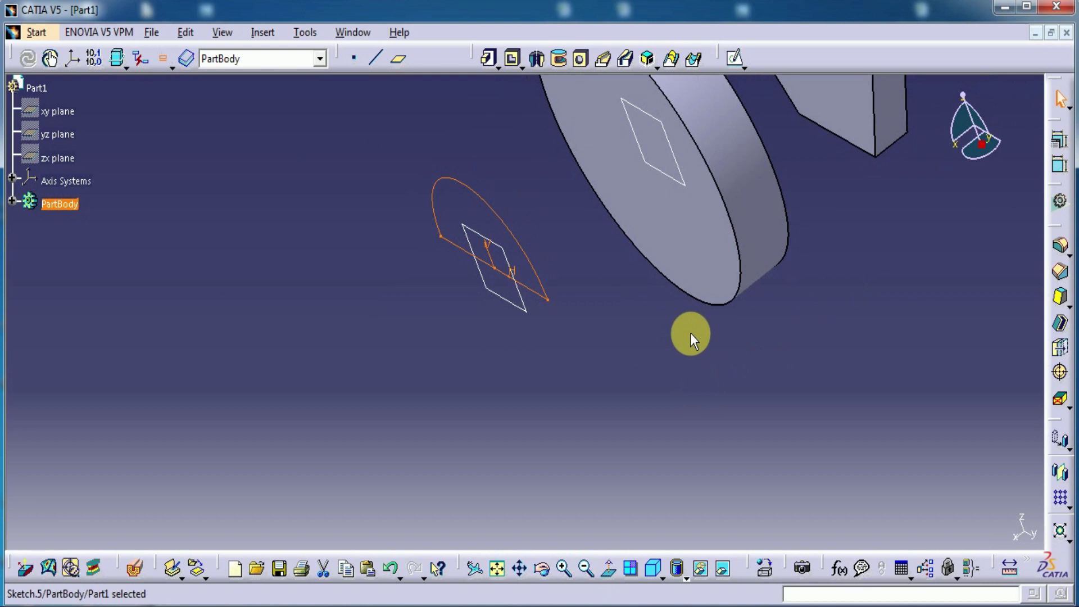
Revolve the semicircle 360 degrees about its straight edge into a sphere with the Shaft command
{"action": "middle_click_drag", "start_coordinate": [691, 335], "coordinate": [641, 435]}
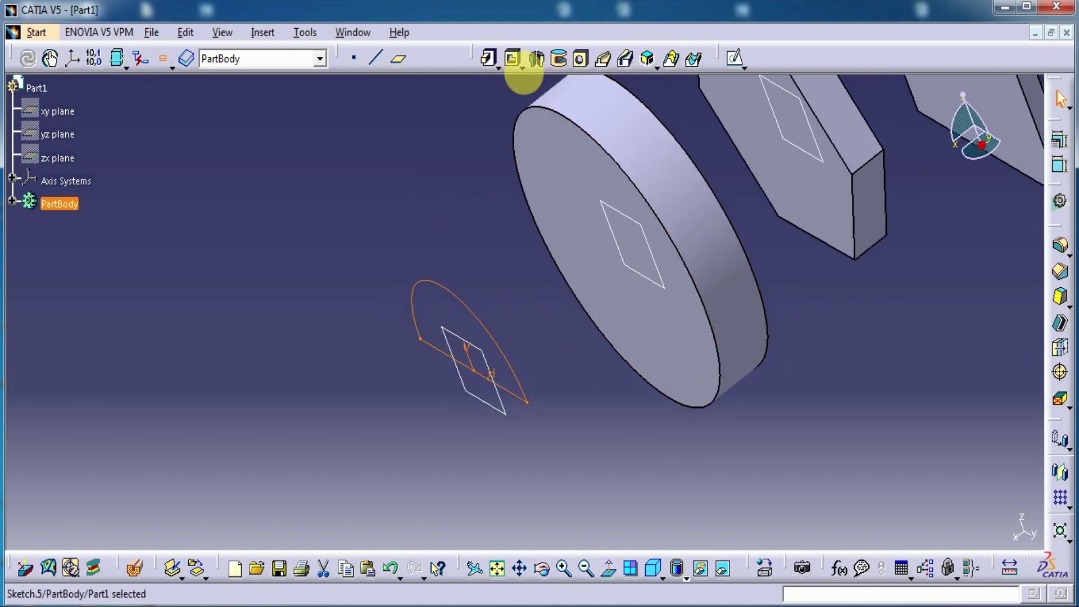
{"action": "left_click", "coordinate": [538, 59]}
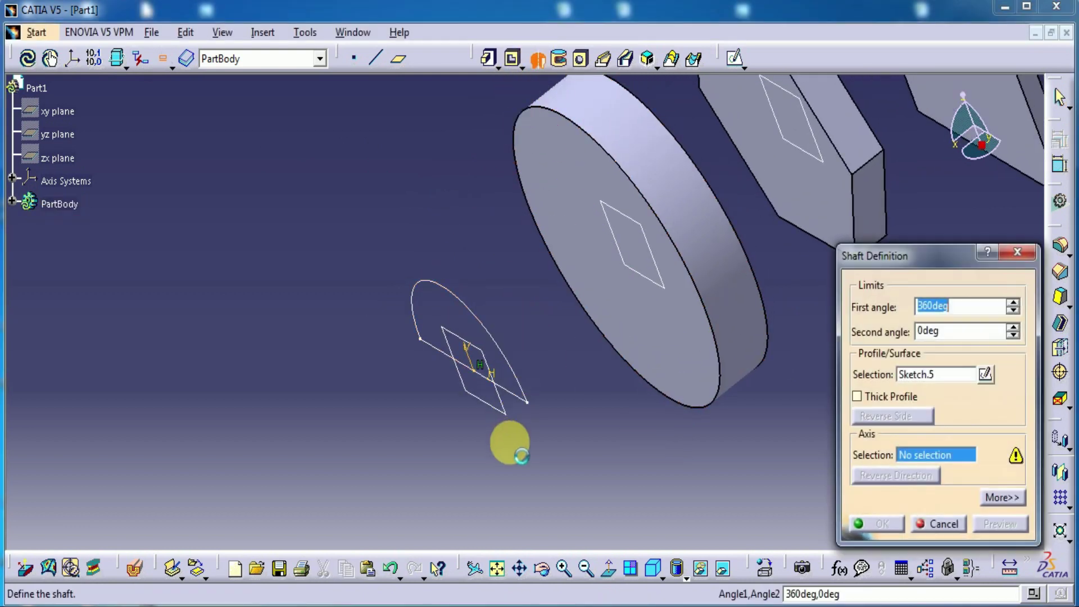
{"action": "left_click", "coordinate": [517, 403]}
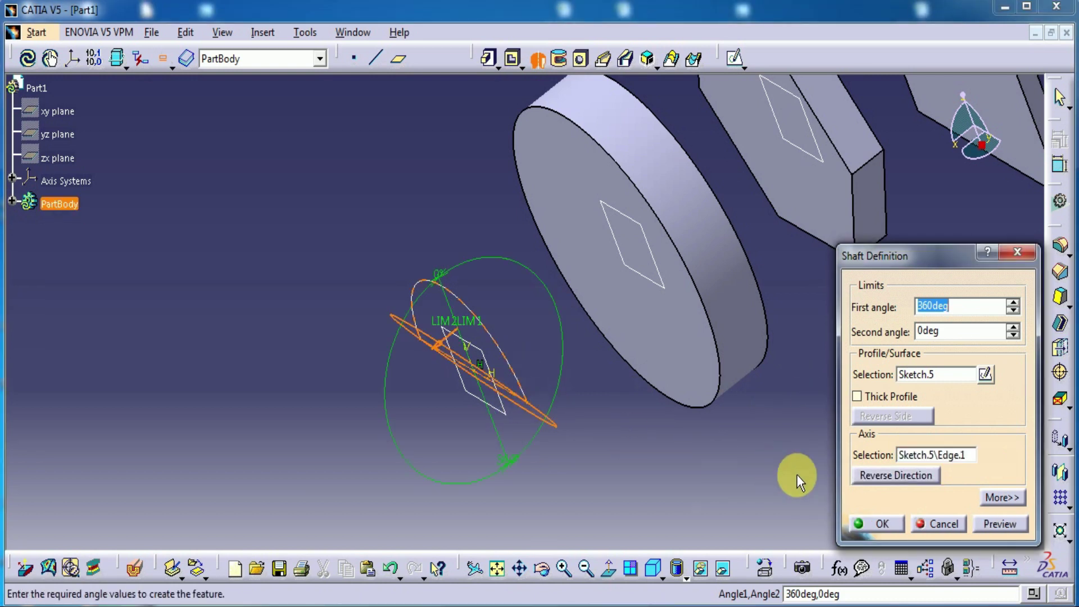
{"action": "left_click", "coordinate": [985, 528]}
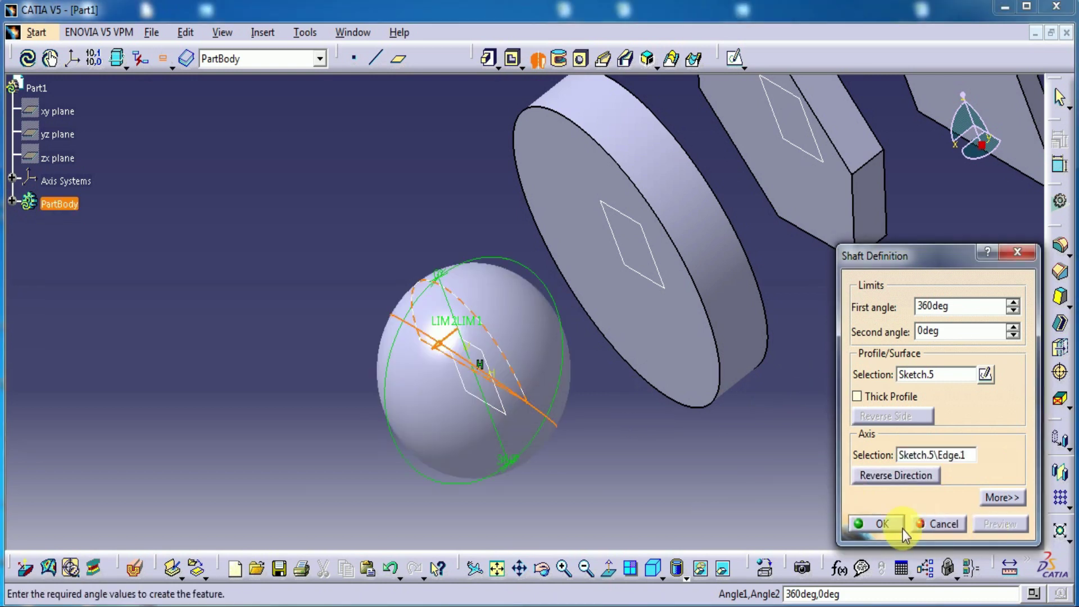
{"action": "left_click", "coordinate": [882, 523]}
{"action": "left_click", "coordinate": [693, 473]}
Examine the Pad command's second limit and direction options and the limit types offered for the first limit
{"action": "middle_click_drag", "start_coordinate": [396, 195], "coordinate": [398, 306]}
{"action": "middle_click_drag", "start_coordinate": [804, 320], "coordinate": [696, 389]}
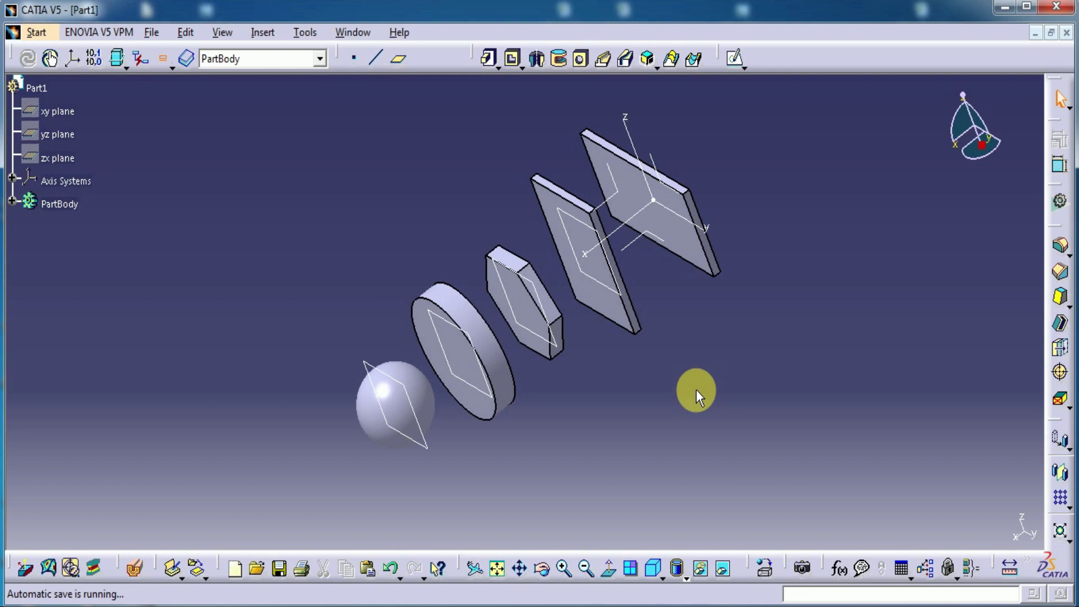
{"action": "middle_click_drag", "start_coordinate": [695, 389], "coordinate": [695, 393]}
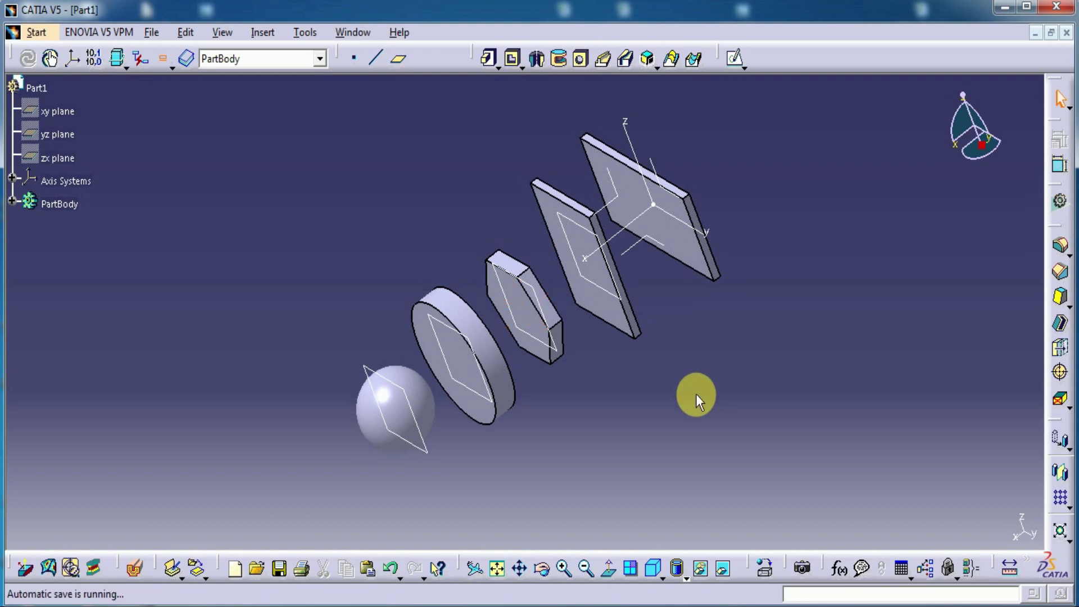
{"action": "left_click", "coordinate": [488, 57]}
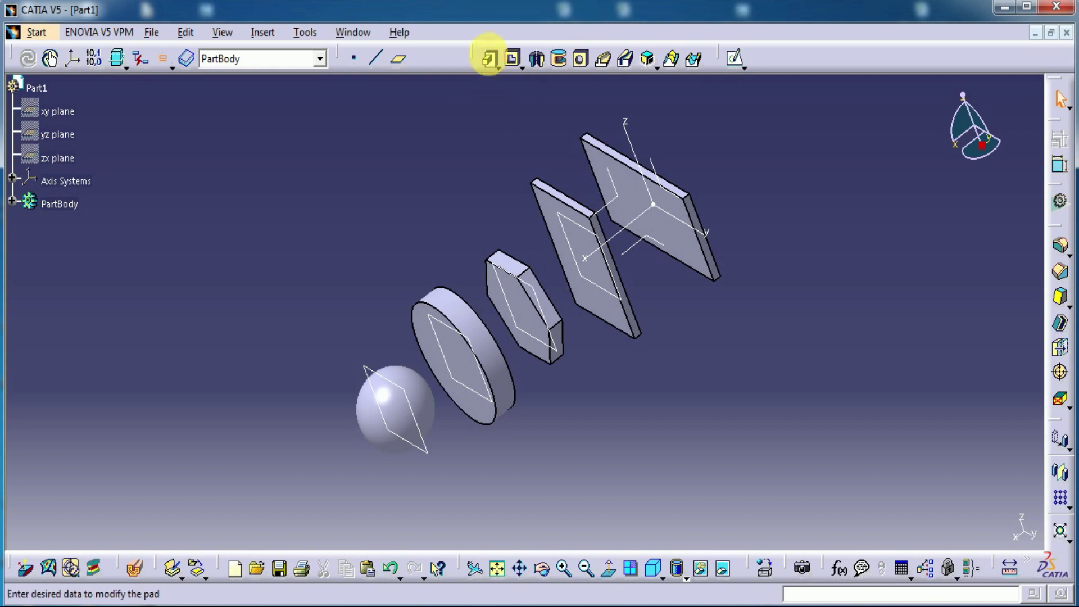
{"action": "middle_click_drag", "start_coordinate": [689, 155], "coordinate": [562, 162]}
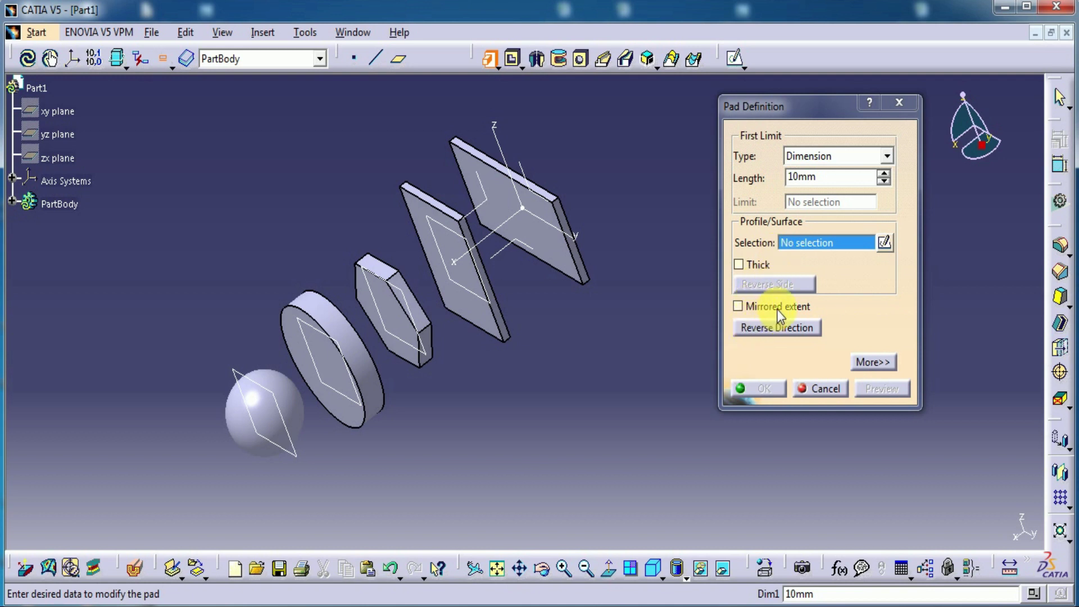
{"action": "left_click", "coordinate": [871, 364]}
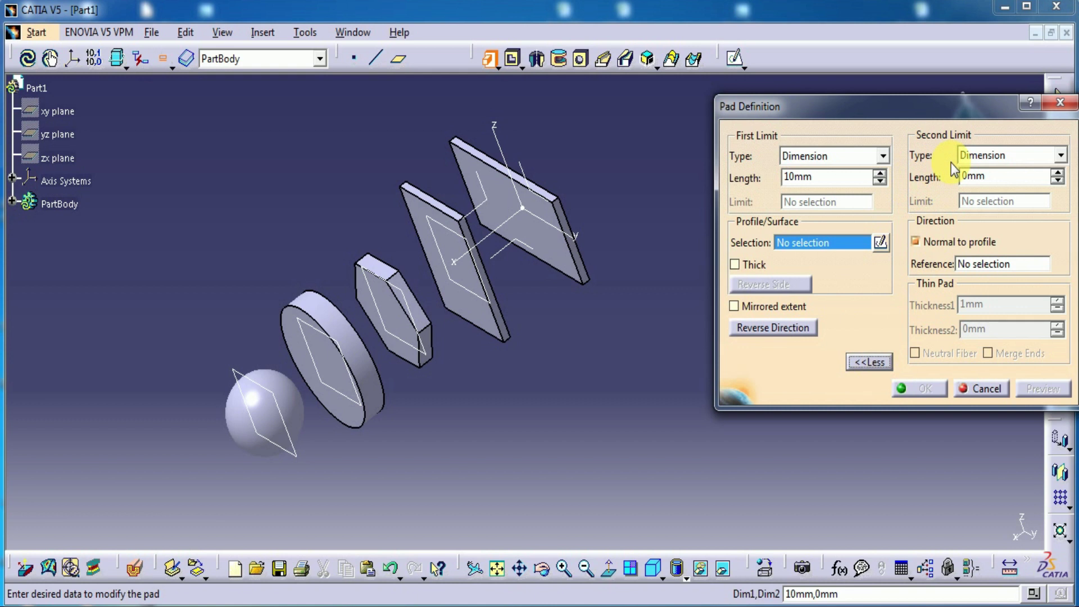
{"action": "left_click", "coordinate": [854, 363]}
{"action": "left_click", "coordinate": [880, 157]}
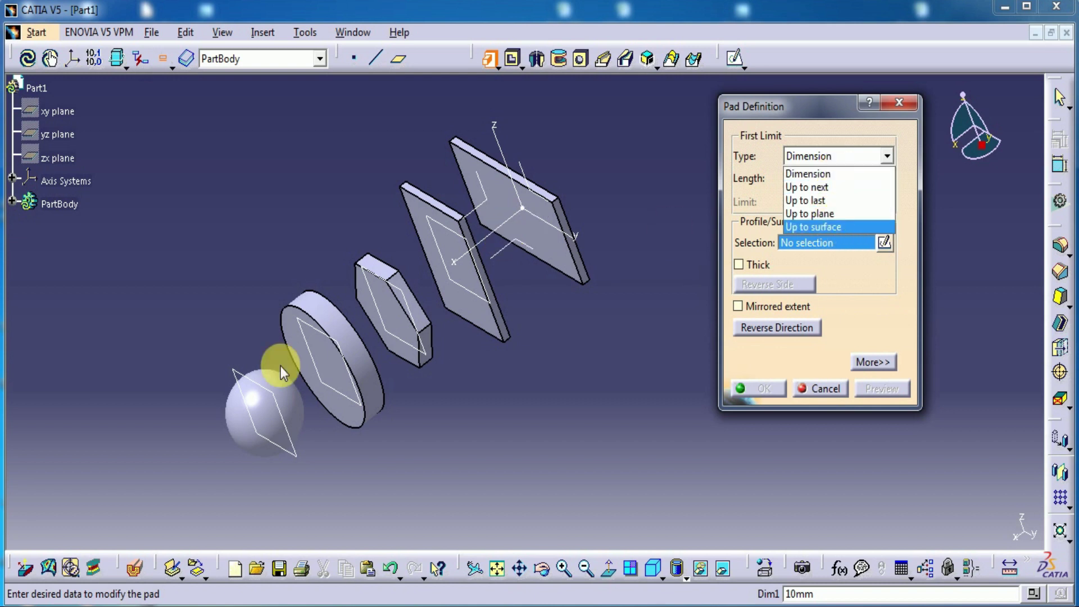
{"action": "left_click", "coordinate": [585, 320]}
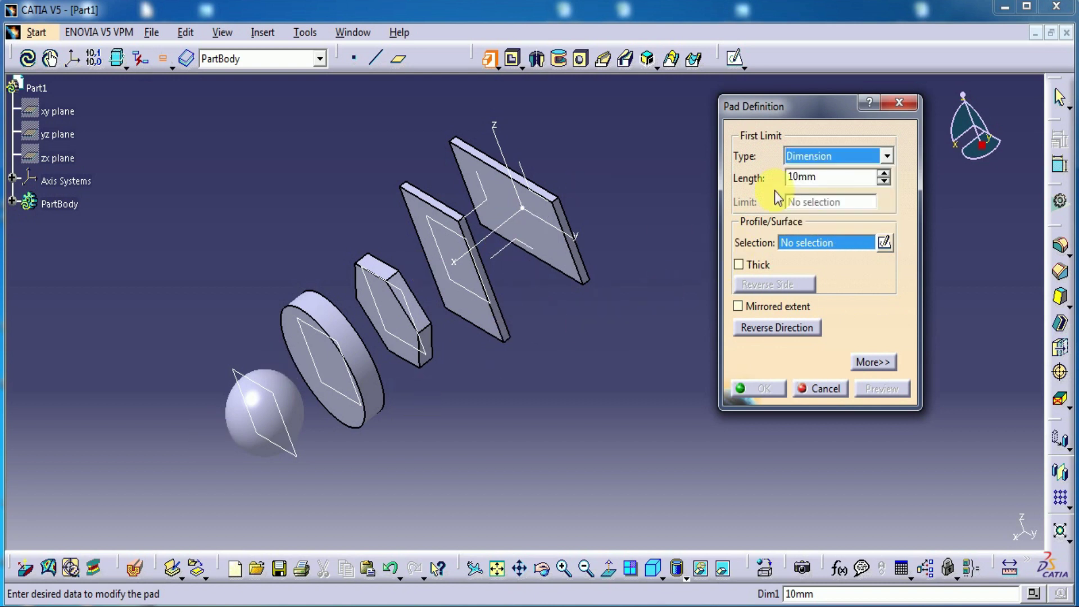
{"action": "left_click", "coordinate": [549, 255]}
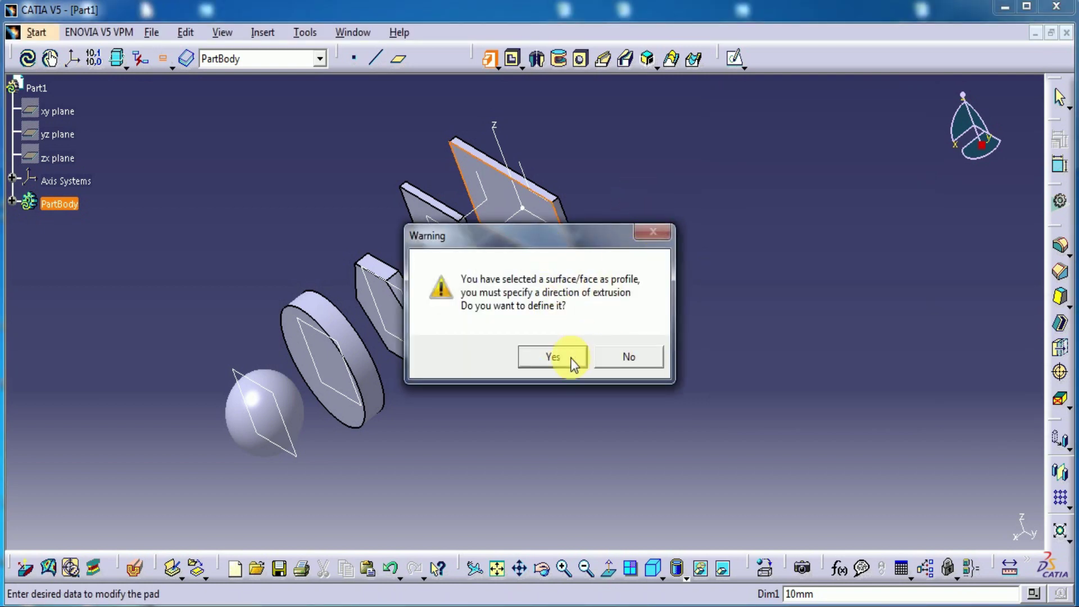
{"action": "left_click", "coordinate": [630, 356]}
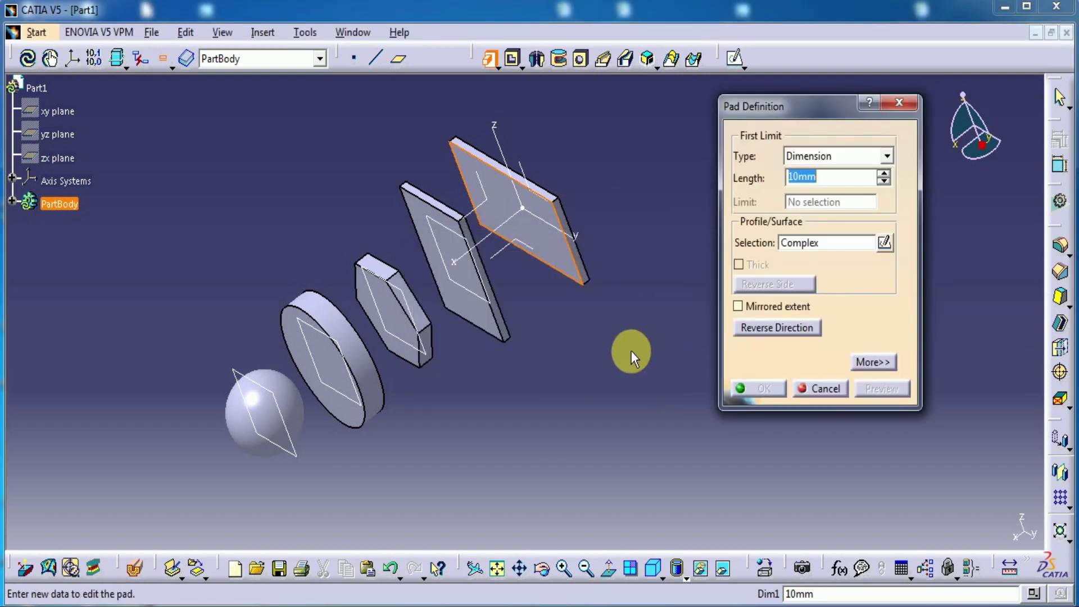
{"action": "left_click", "coordinate": [836, 391]}
Sketch a small circle centered on the origin on the front face of the rearmost rectangular plate, and exit the sketch
{"action": "left_click", "coordinate": [550, 243]}
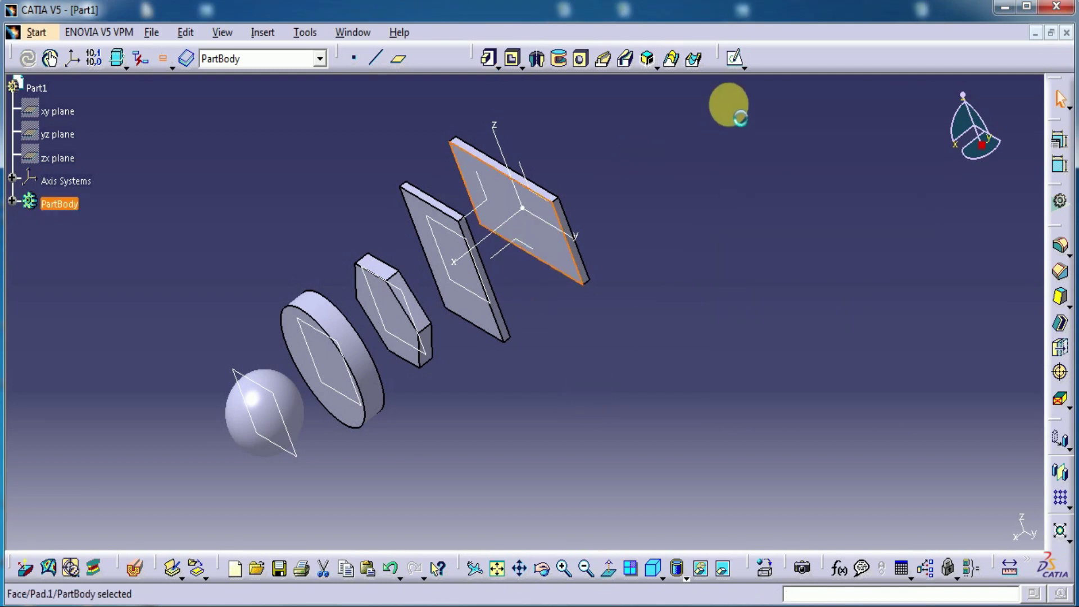
{"action": "left_click", "coordinate": [734, 58]}
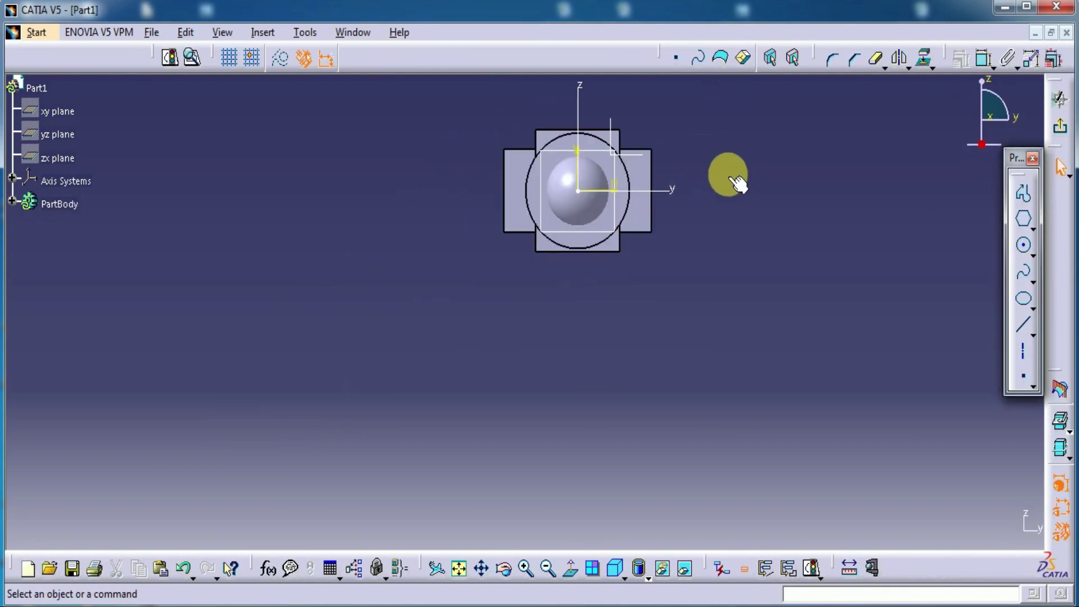
{"action": "left_click", "coordinate": [1023, 245]}
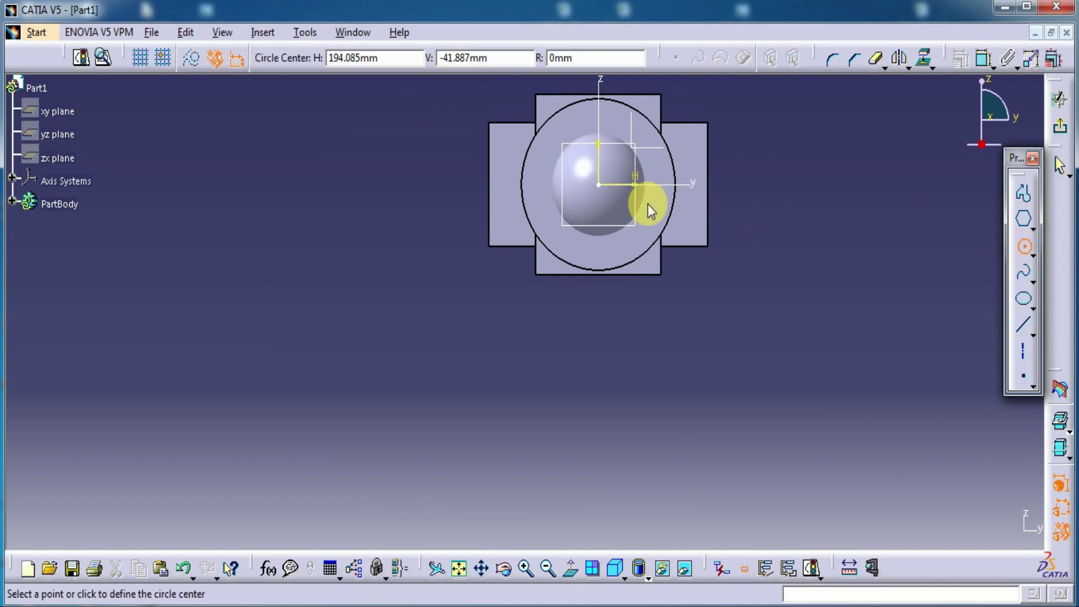
{"action": "left_click", "coordinate": [605, 190]}
{"action": "left_click", "coordinate": [614, 169]}
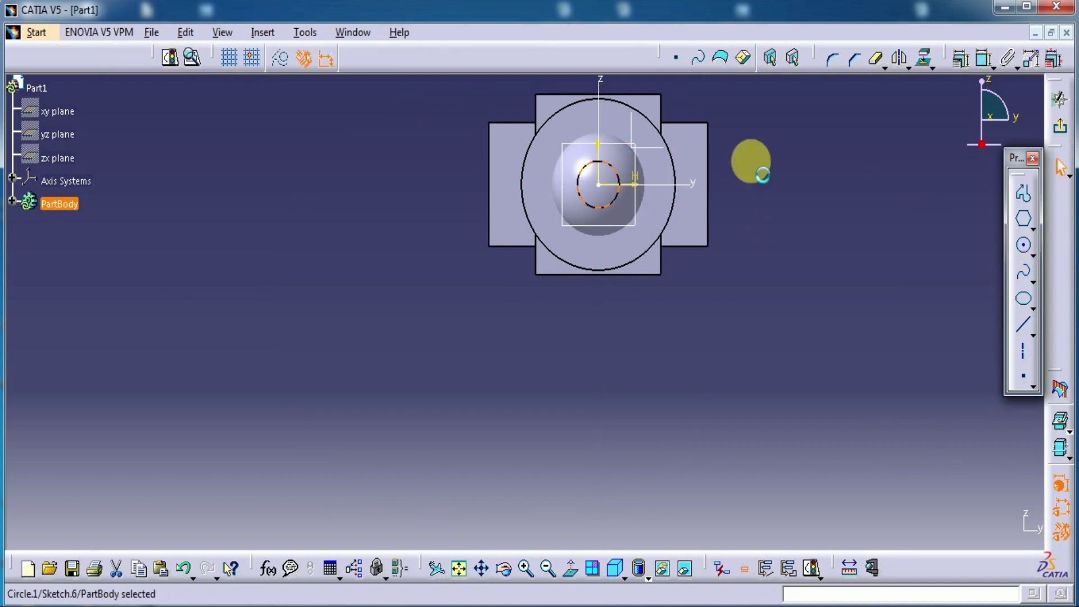
{"action": "left_click", "coordinate": [1059, 100]}
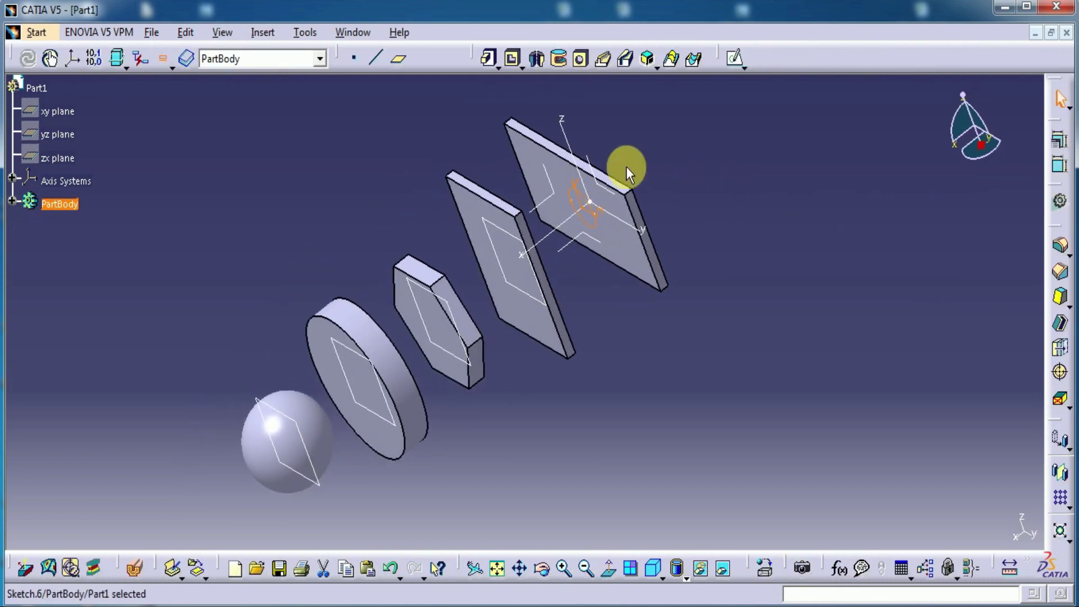
Extrude the small circle 25 mm with the Pad command into a cylinder on the rearmost plate
{"action": "left_click", "coordinate": [488, 57]}
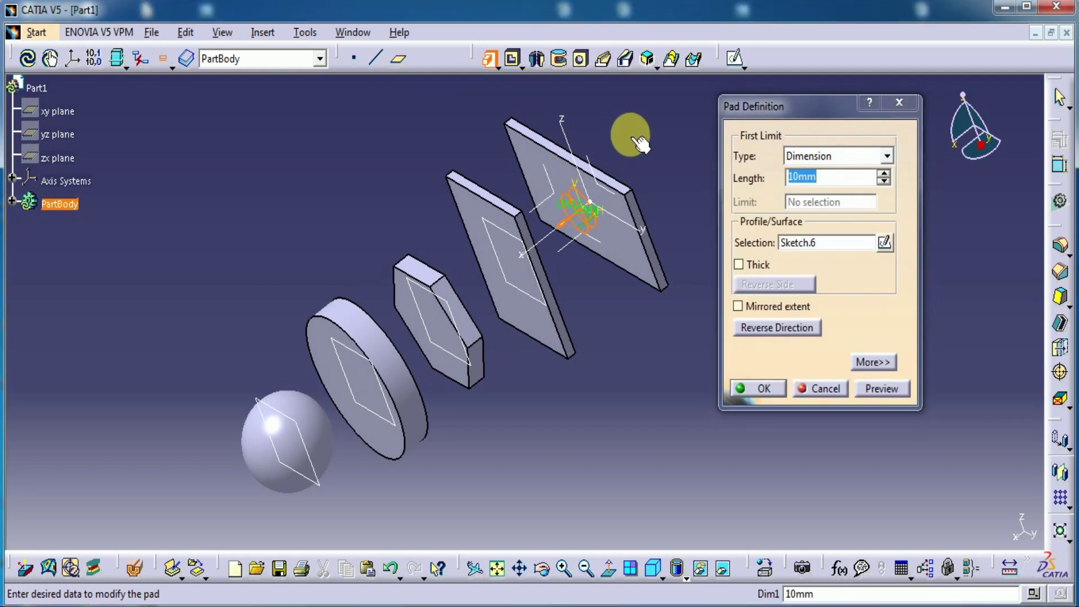
{"action": "left_click", "coordinate": [831, 178]}
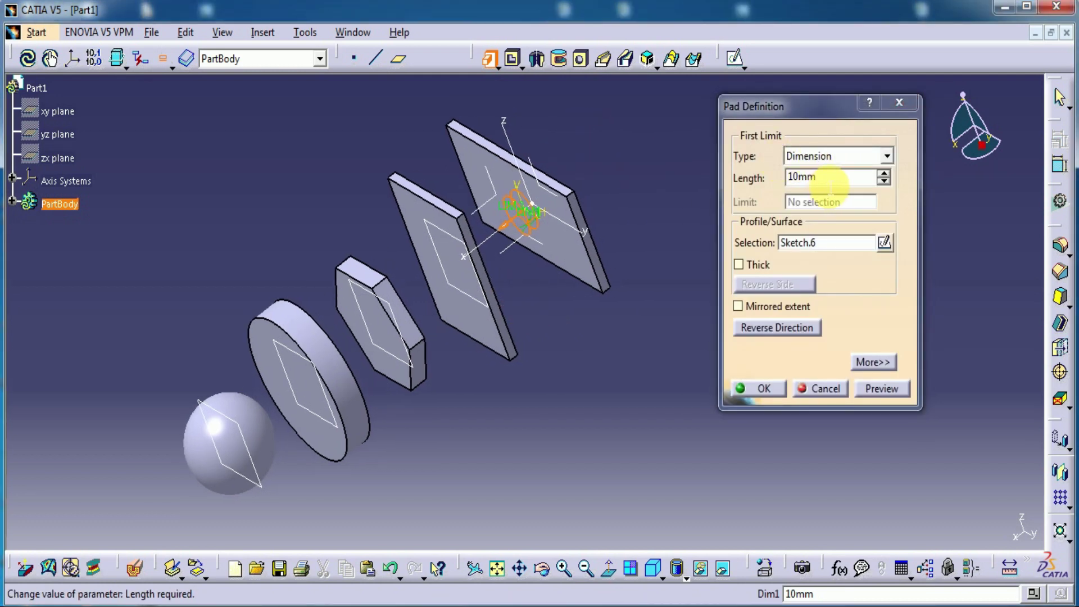
{"action": "left_click_drag", "start_coordinate": [829, 185], "coordinate": [720, 184]}
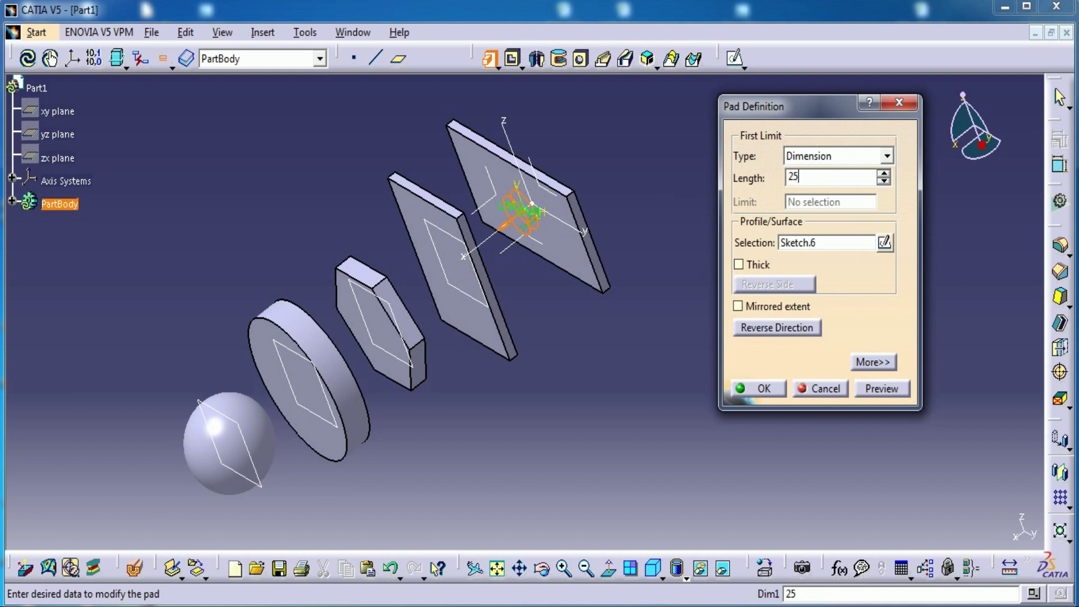
{"action": "left_click", "coordinate": [877, 388]}
{"action": "left_click", "coordinate": [765, 389]}
{"action": "middle_click_drag", "start_coordinate": [622, 362], "coordinate": [646, 258]}
{"action": "left_click", "coordinate": [614, 344]}
{"action": "middle_click_drag", "start_coordinate": [667, 325], "coordinate": [656, 349]}
{"action": "left_click", "coordinate": [667, 325]}
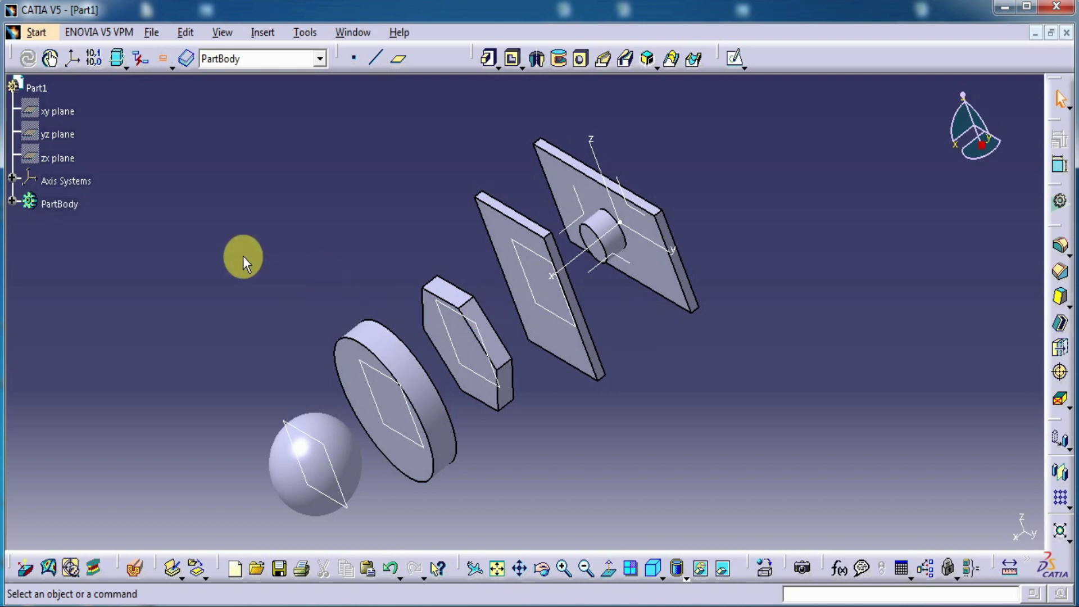
Edit the small cylinder's pad, set its first limit type to Up to next and preview it
{"action": "left_click", "coordinate": [14, 201]}
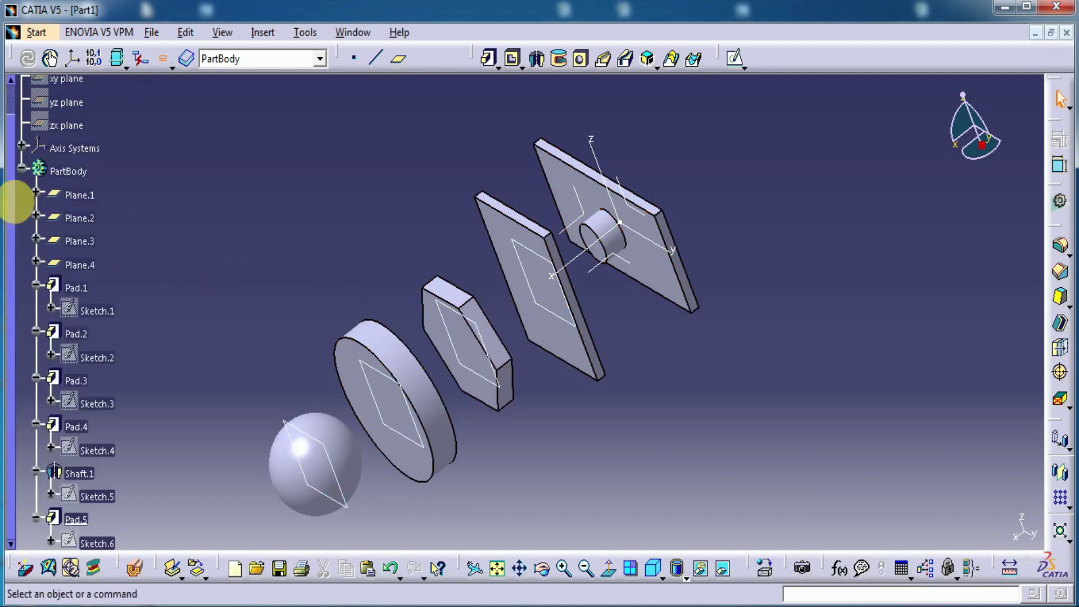
{"action": "scroll", "coordinate": [85, 365], "scroll_direction": "down", "scroll_amount": 3}
{"action": "double_click", "coordinate": [75, 329]}
{"action": "left_click", "coordinate": [887, 156]}
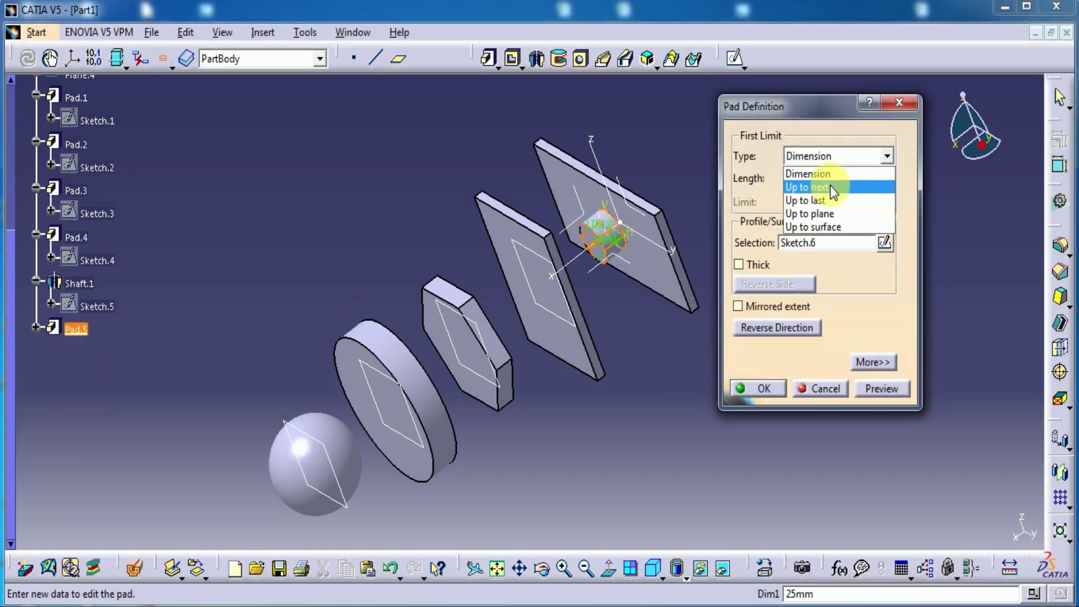
{"action": "left_click", "coordinate": [830, 187]}
{"action": "middle_click_drag", "start_coordinate": [663, 345], "coordinate": [516, 375]}
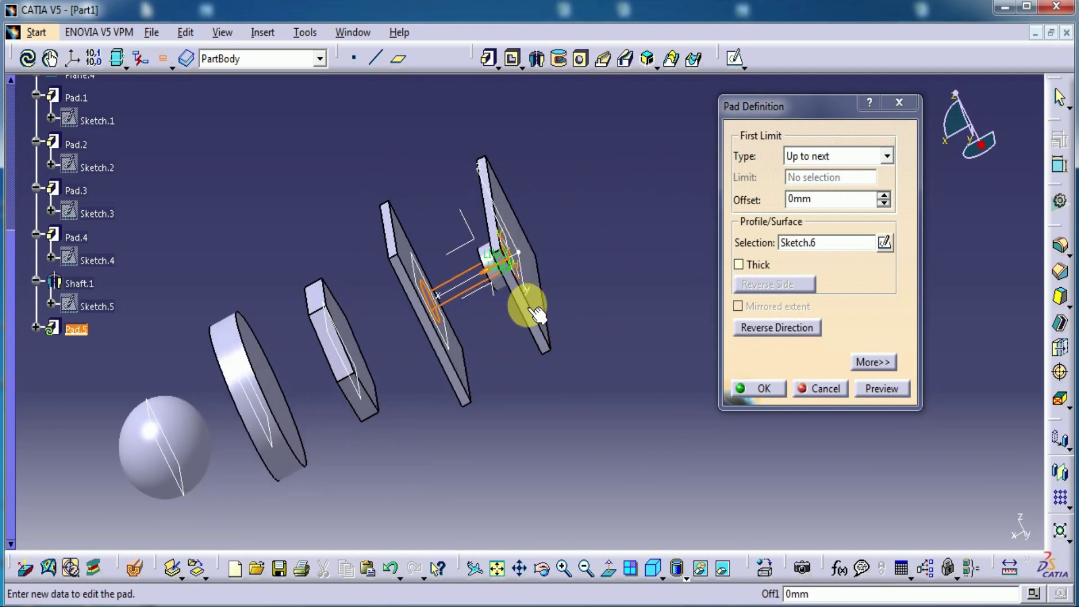
{"action": "middle_click_drag", "start_coordinate": [484, 366], "coordinate": [560, 335]}
{"action": "left_click", "coordinate": [876, 390]}
{"action": "middle_click_drag", "start_coordinate": [669, 410], "coordinate": [635, 416]}
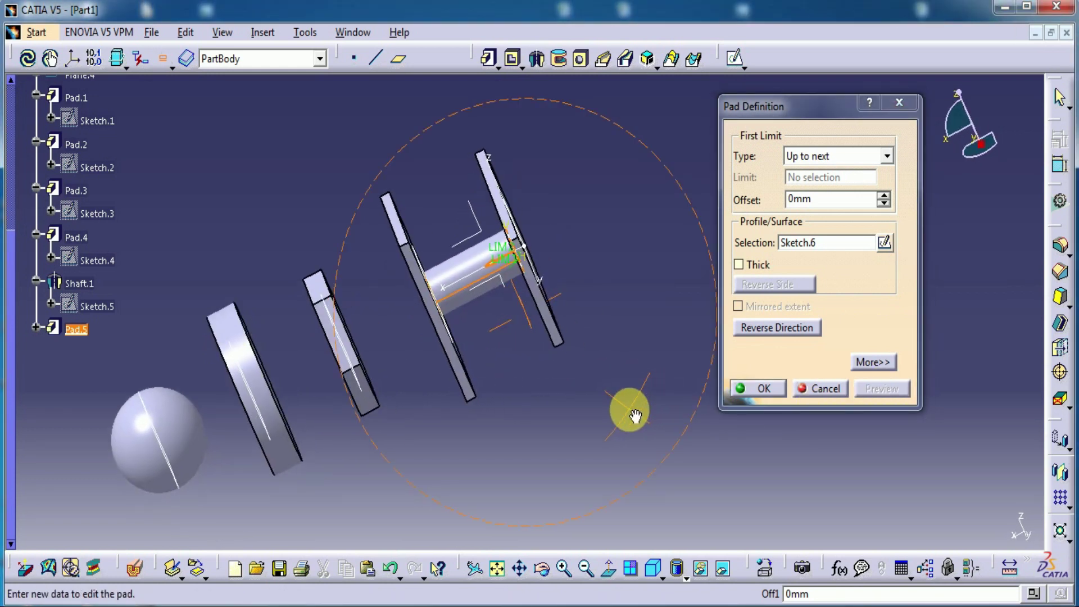
{"action": "middle_click_drag", "start_coordinate": [632, 379], "coordinate": [634, 409]}
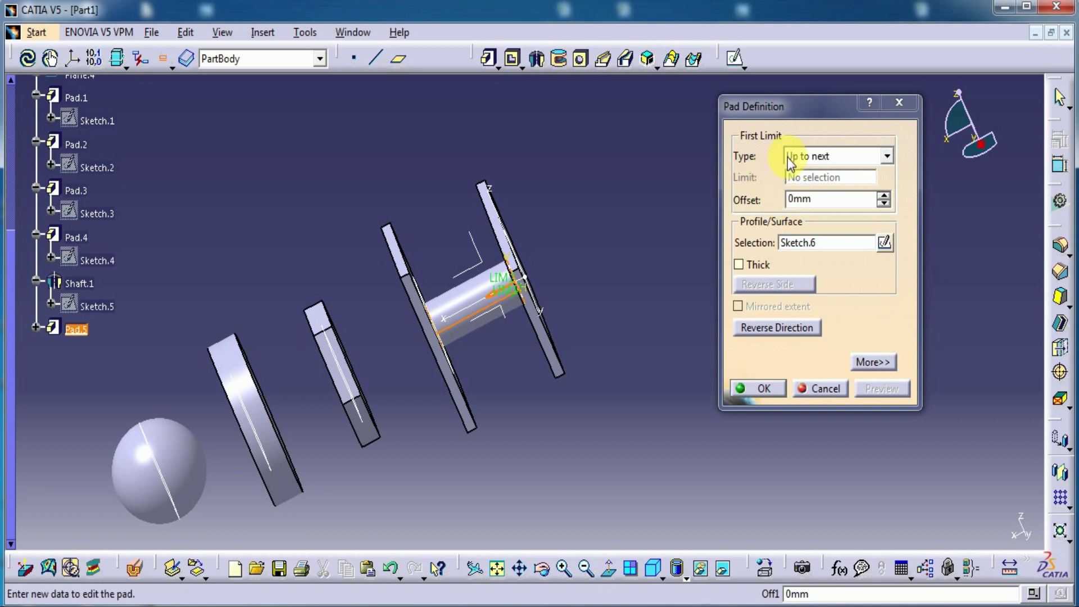
Try reversing the direction of the Up to next pad, preview it and close the pad definition
{"action": "left_click", "coordinate": [797, 330]}
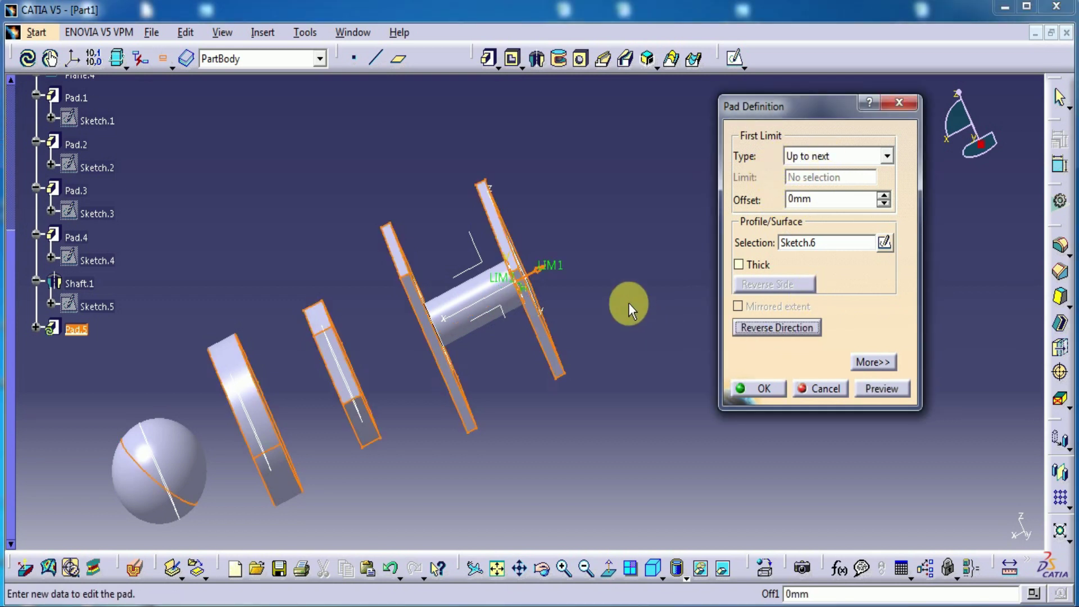
{"action": "middle_click_drag", "start_coordinate": [628, 302], "coordinate": [525, 342]}
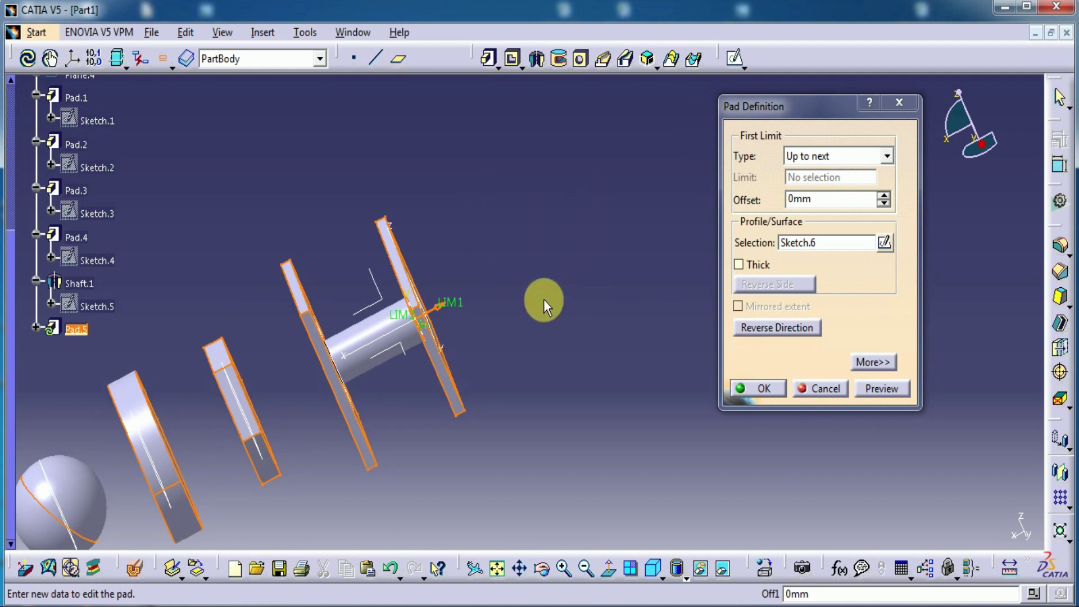
{"action": "middle_click_drag", "start_coordinate": [549, 306], "coordinate": [619, 263]}
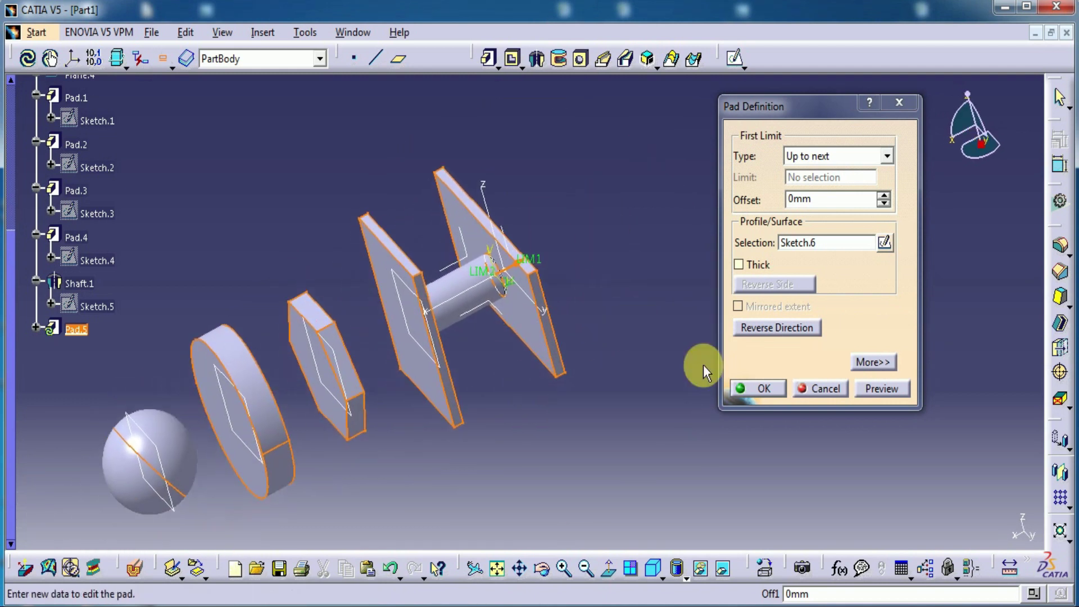
{"action": "left_click", "coordinate": [881, 389]}
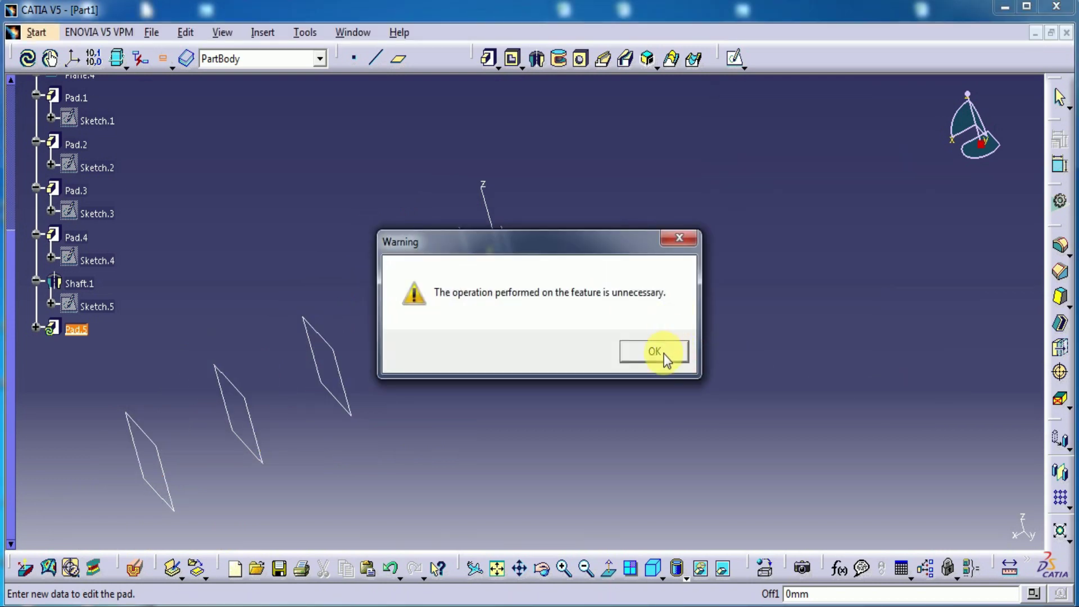
{"action": "left_click", "coordinate": [654, 352]}
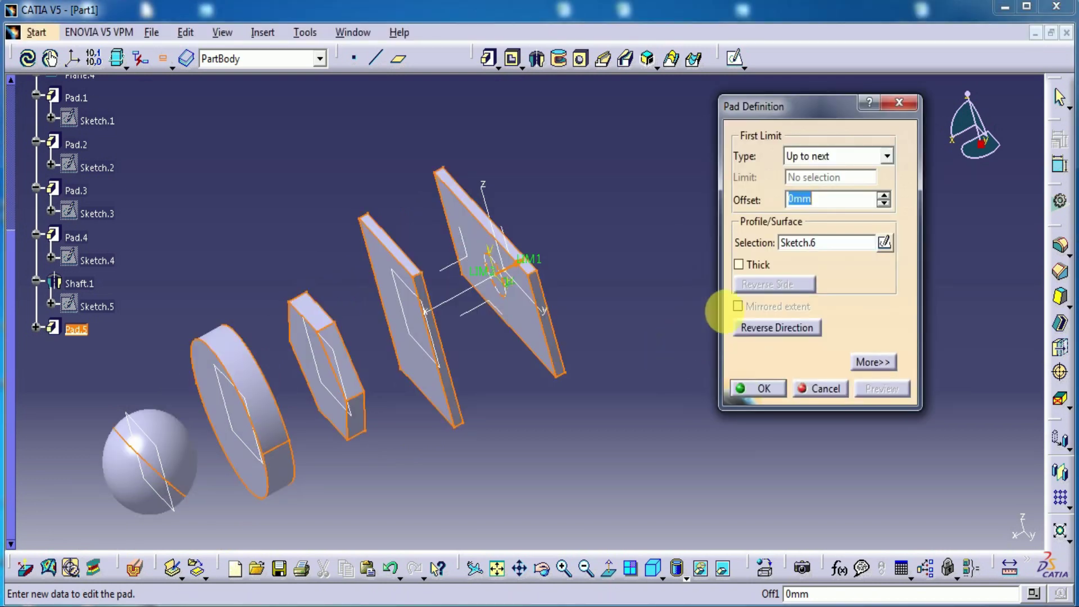
{"action": "left_click", "coordinate": [756, 388]}
{"action": "middle_click_drag", "start_coordinate": [708, 391], "coordinate": [756, 389]}
Reopen the small cylinder's pad definition and apply Up to next as the first limit type
{"action": "double_click", "coordinate": [76, 328]}
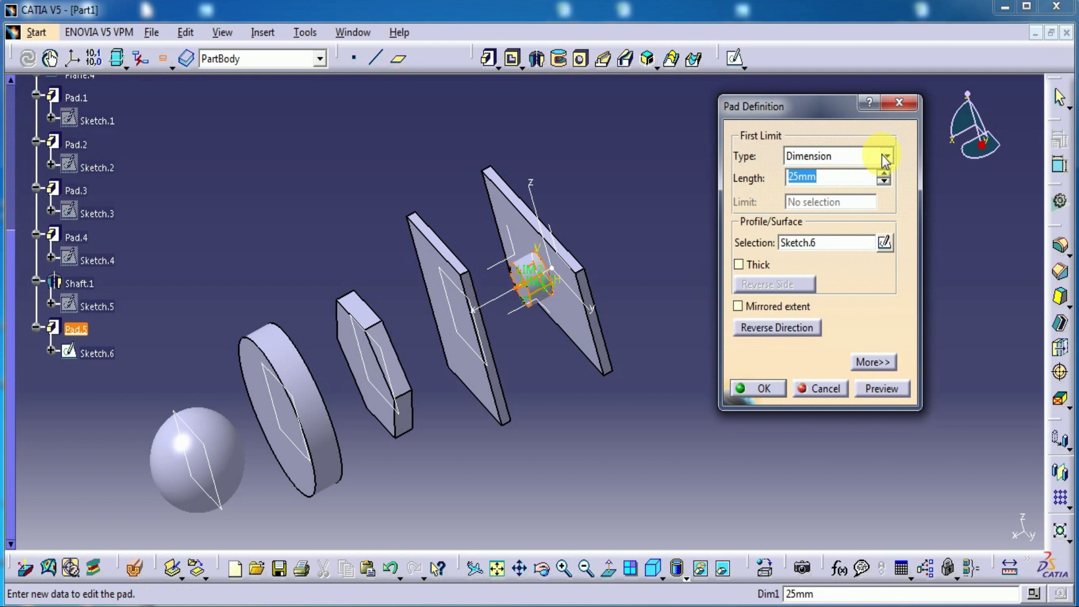
{"action": "left_click", "coordinate": [886, 157]}
{"action": "left_click", "coordinate": [826, 186]}
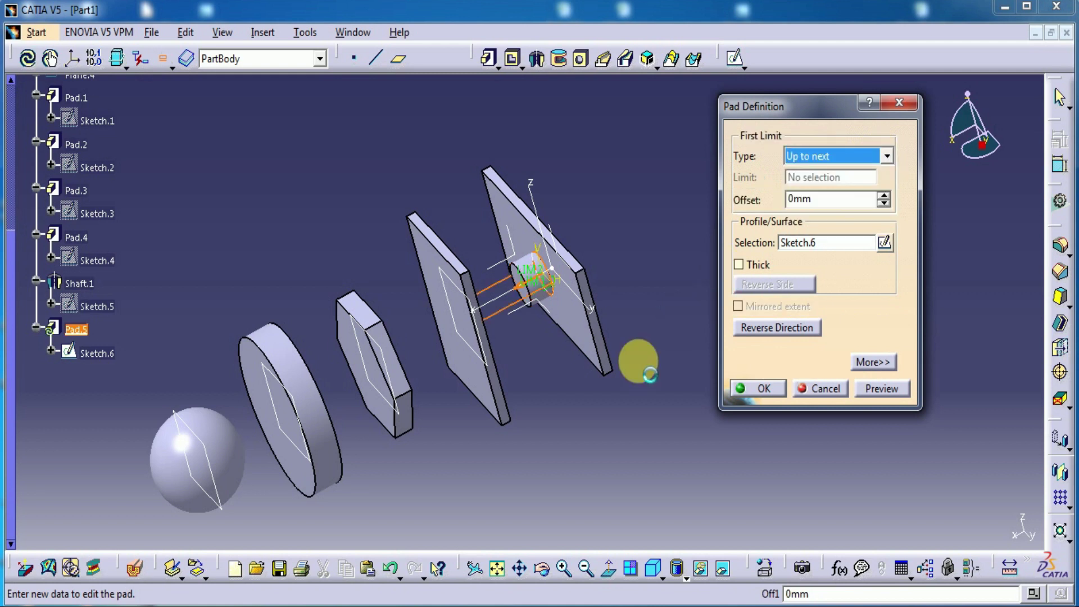
{"action": "left_click", "coordinate": [756, 388]}
{"action": "middle_click_drag", "start_coordinate": [717, 405], "coordinate": [694, 475]}
Extend the cylinder through all the plates to the sphere by setting its first limit type to Up to last
{"action": "double_click", "coordinate": [54, 329]}
{"action": "middle_click_drag", "start_coordinate": [614, 233], "coordinate": [640, 201]}
{"action": "left_click", "coordinate": [891, 152]}
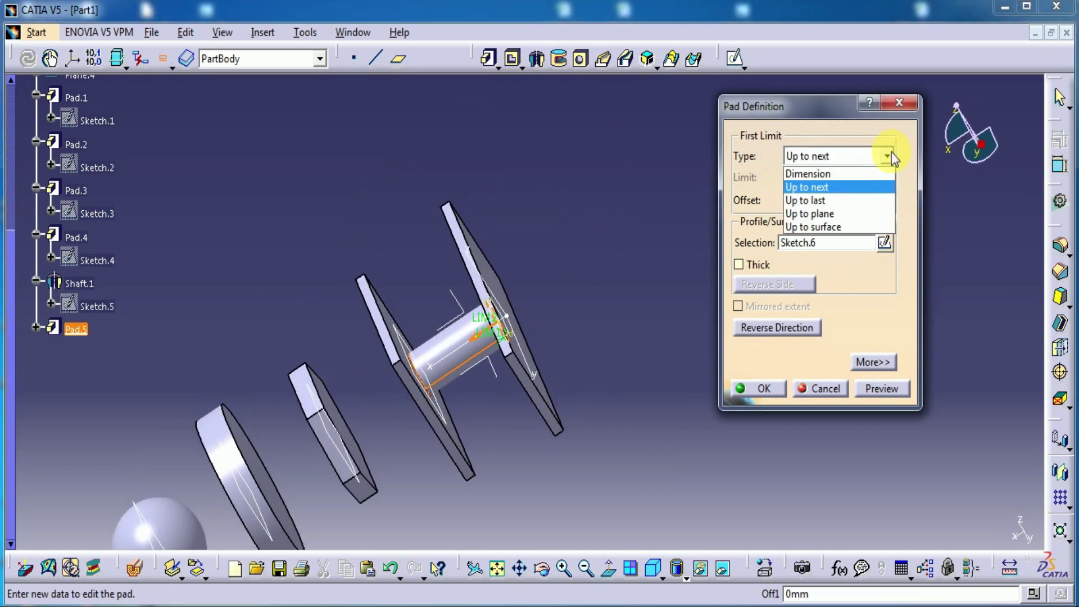
{"action": "left_click", "coordinate": [845, 207]}
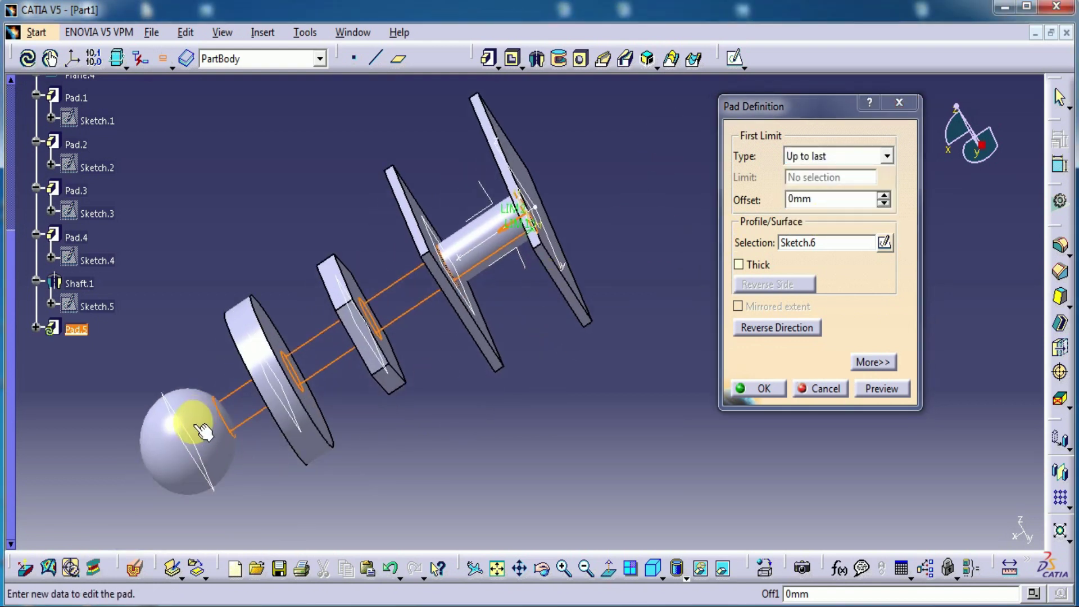
{"action": "middle_click_drag", "start_coordinate": [506, 426], "coordinate": [494, 423]}
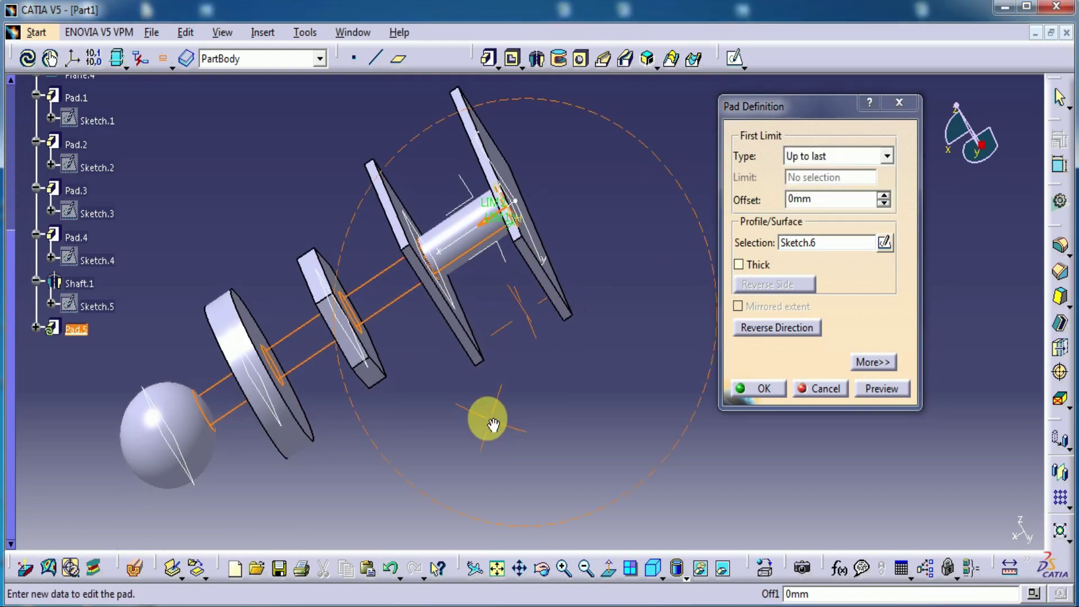
{"action": "left_click", "coordinate": [752, 389]}
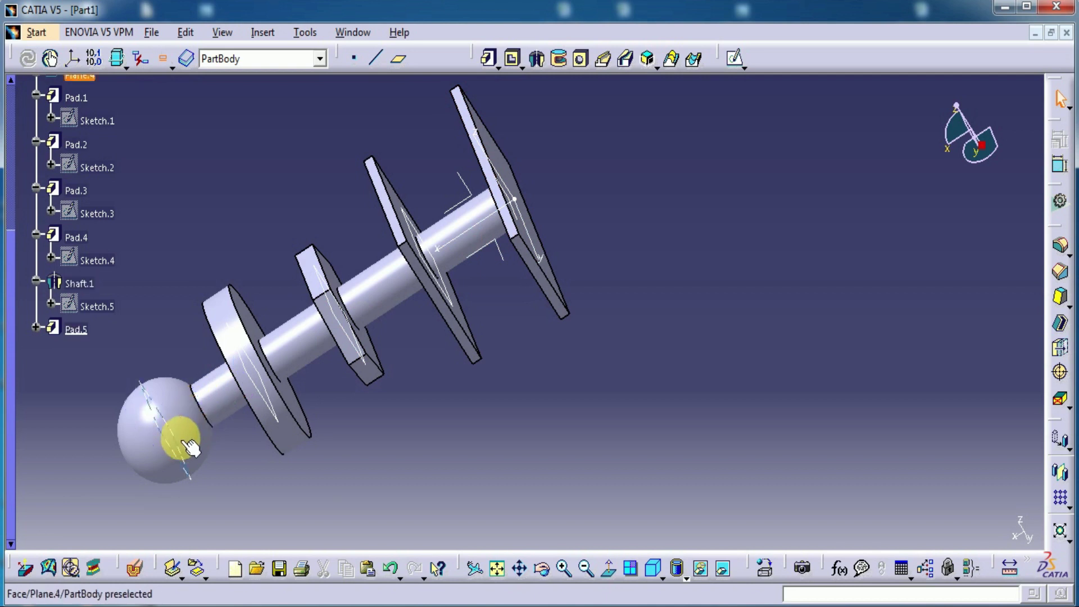
Edit the connecting cylinder's pad, set its first limit to Up to plane at the hexagonal plate's near face and preview it
{"action": "left_click", "coordinate": [83, 330]}
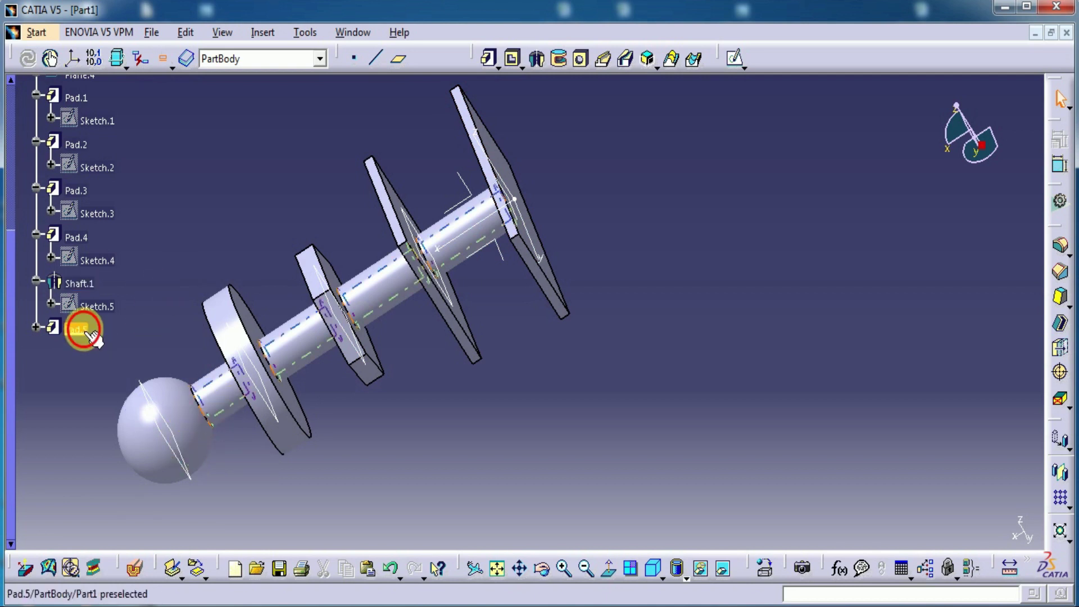
{"action": "double_click", "coordinate": [84, 330]}
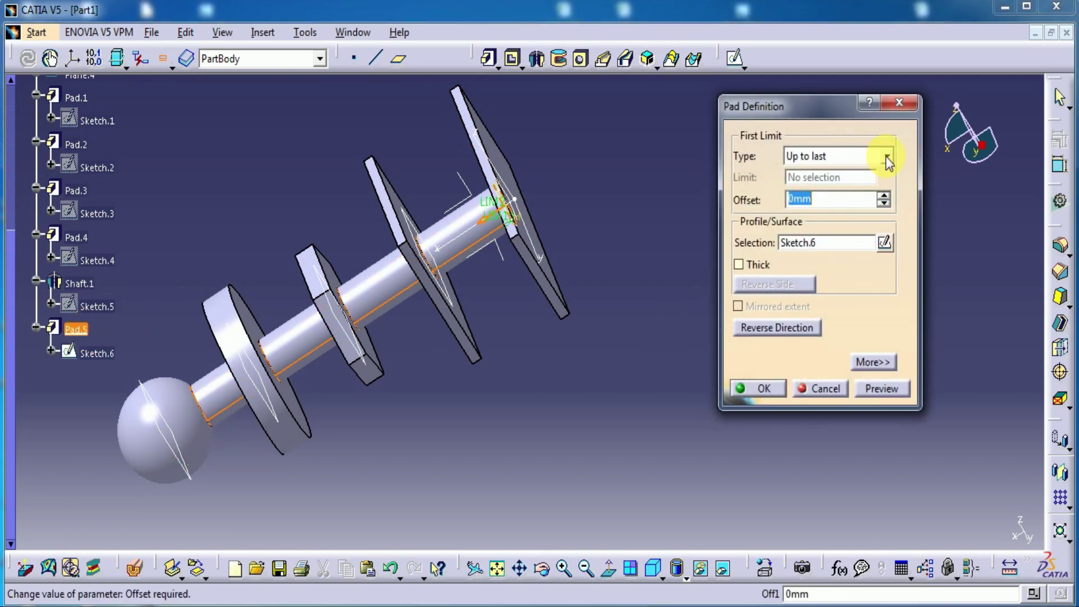
{"action": "left_click", "coordinate": [886, 157]}
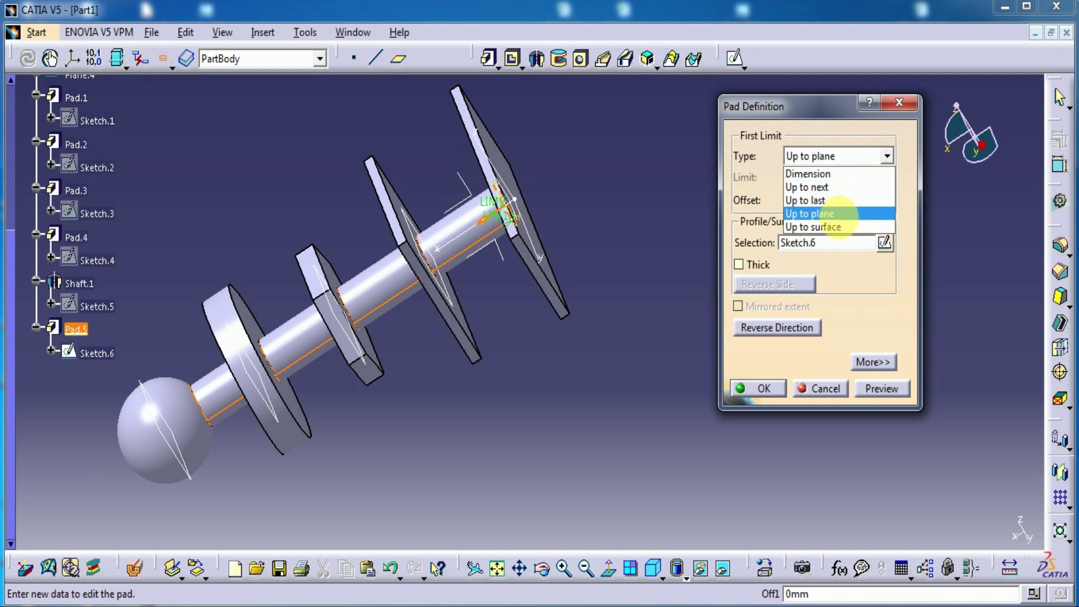
{"action": "left_click", "coordinate": [837, 215]}
{"action": "middle_click_drag", "start_coordinate": [587, 402], "coordinate": [553, 409]}
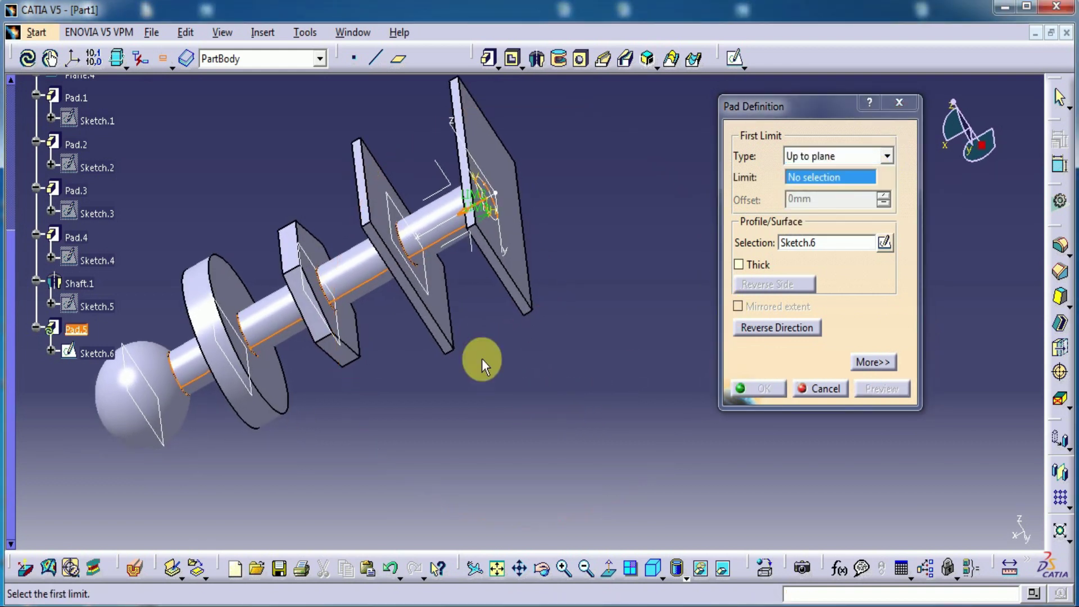
{"action": "left_click", "coordinate": [354, 335]}
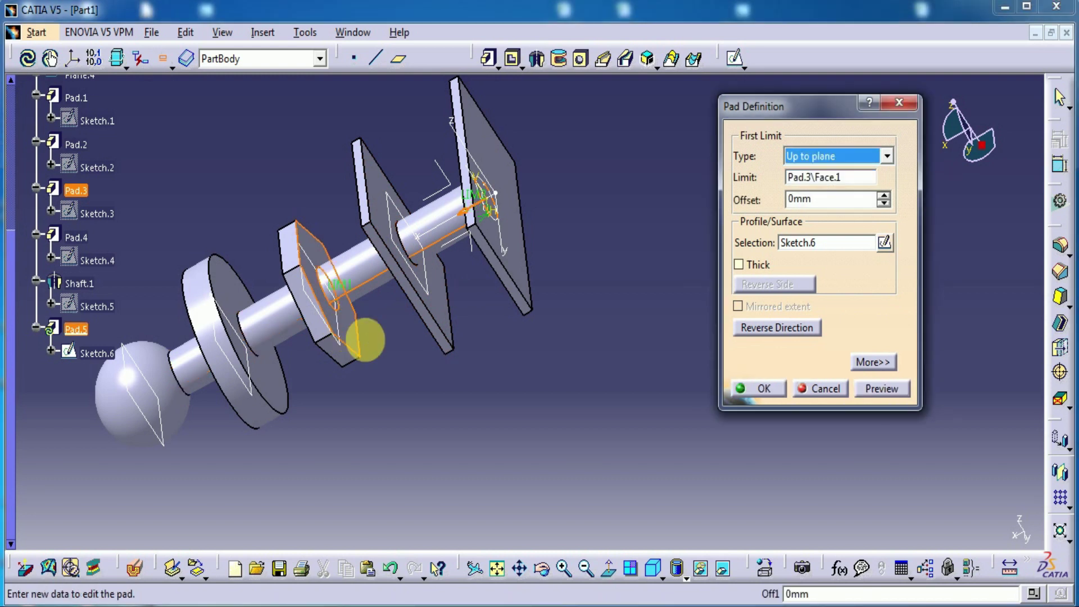
{"action": "left_click", "coordinate": [881, 387]}
{"action": "middle_click_drag", "start_coordinate": [414, 409], "coordinate": [438, 420]}
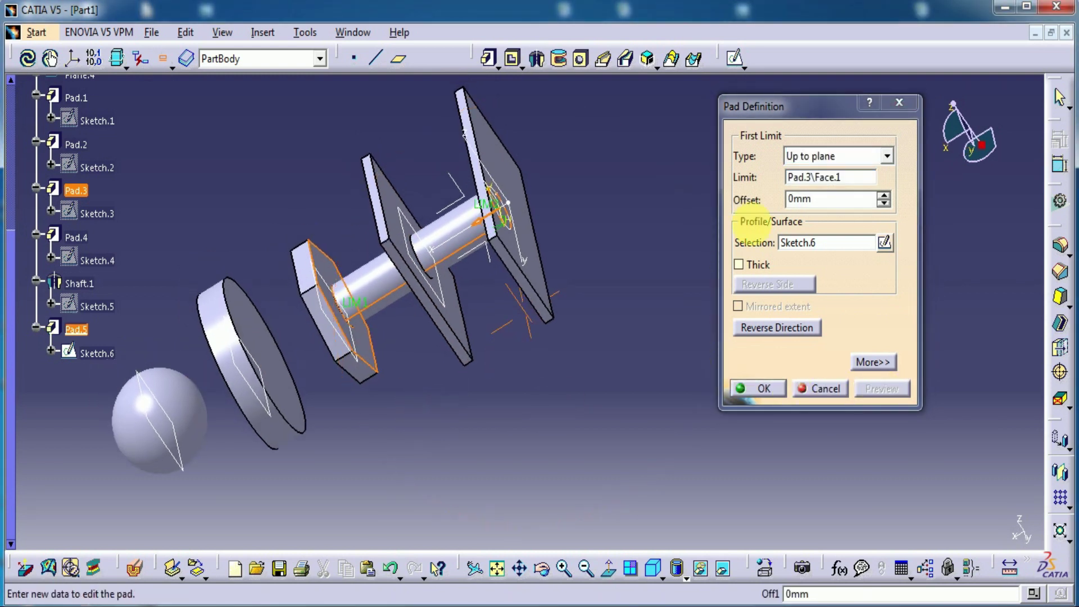
{"action": "middle_click_drag", "start_coordinate": [751, 224], "coordinate": [674, 240]}
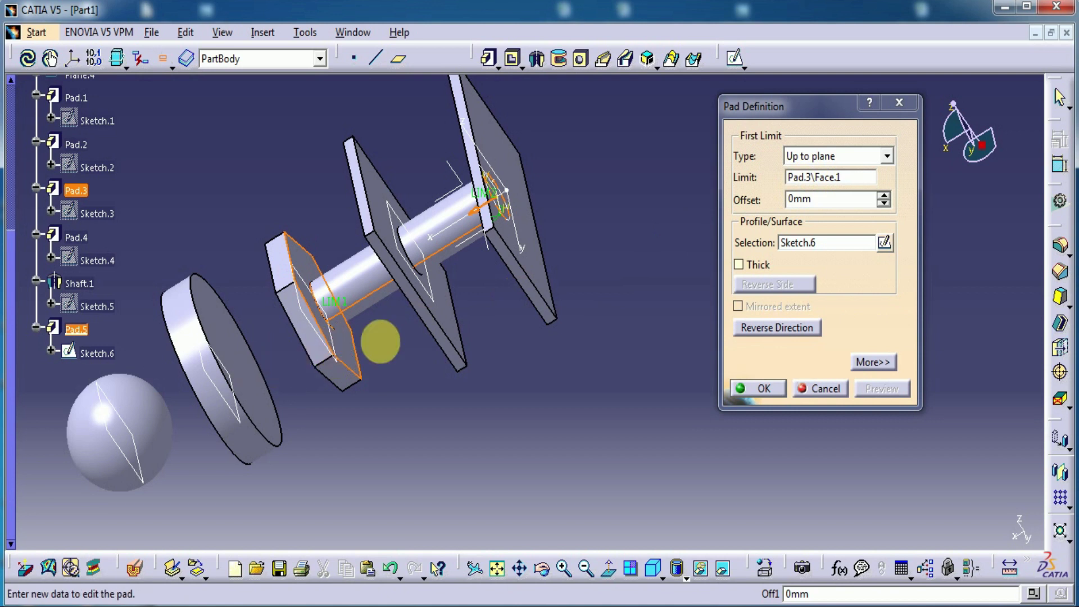
Reselect Up to plane for the first limit, pick the circular disc's near face as the limit and apply the pad
{"action": "left_click", "coordinate": [874, 160]}
{"action": "left_click", "coordinate": [832, 218]}
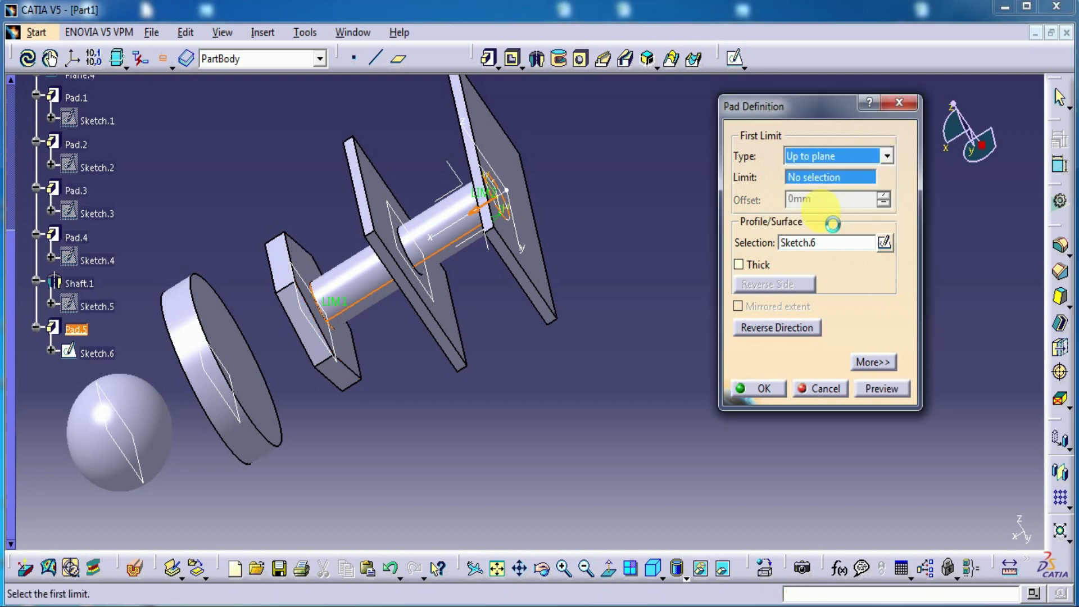
{"action": "left_click", "coordinate": [252, 377]}
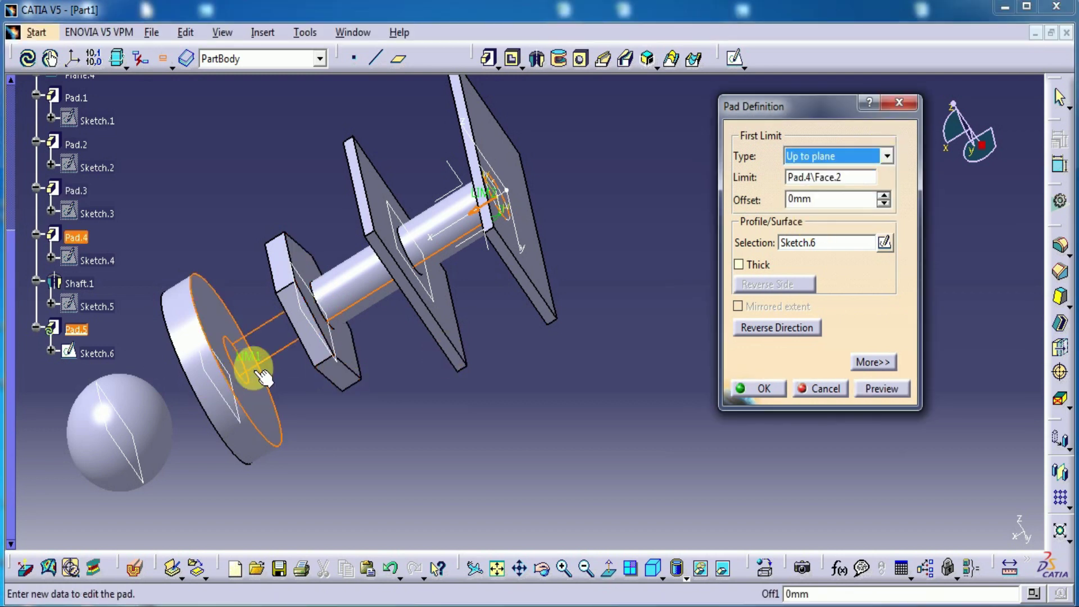
{"action": "left_click", "coordinate": [777, 388]}
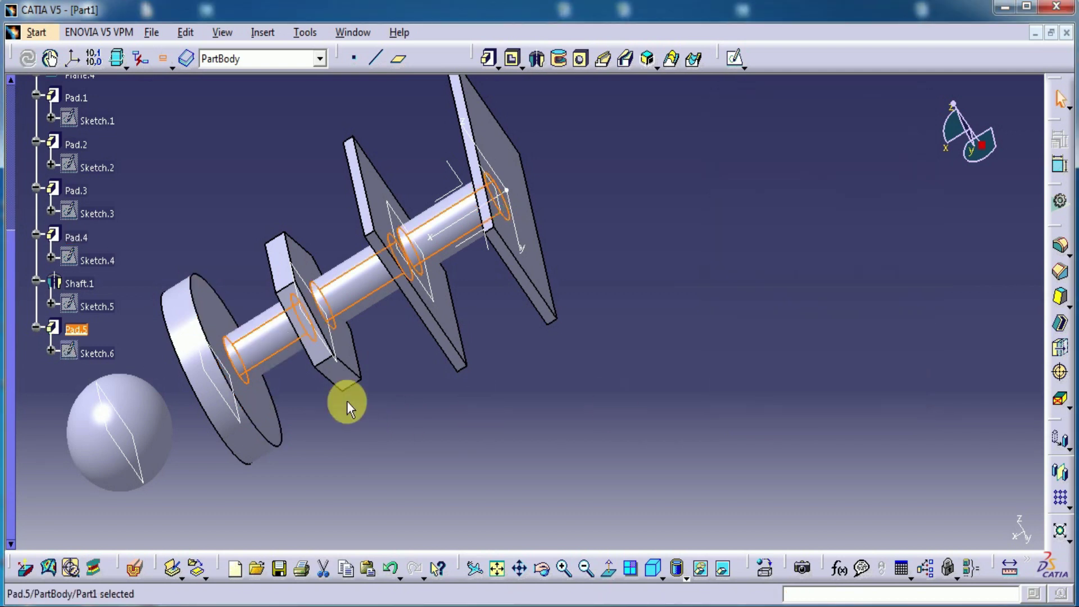
Edit the cylinder's pad to end on the sphere's face using Up to surface as the first limit type
{"action": "double_click", "coordinate": [79, 329]}
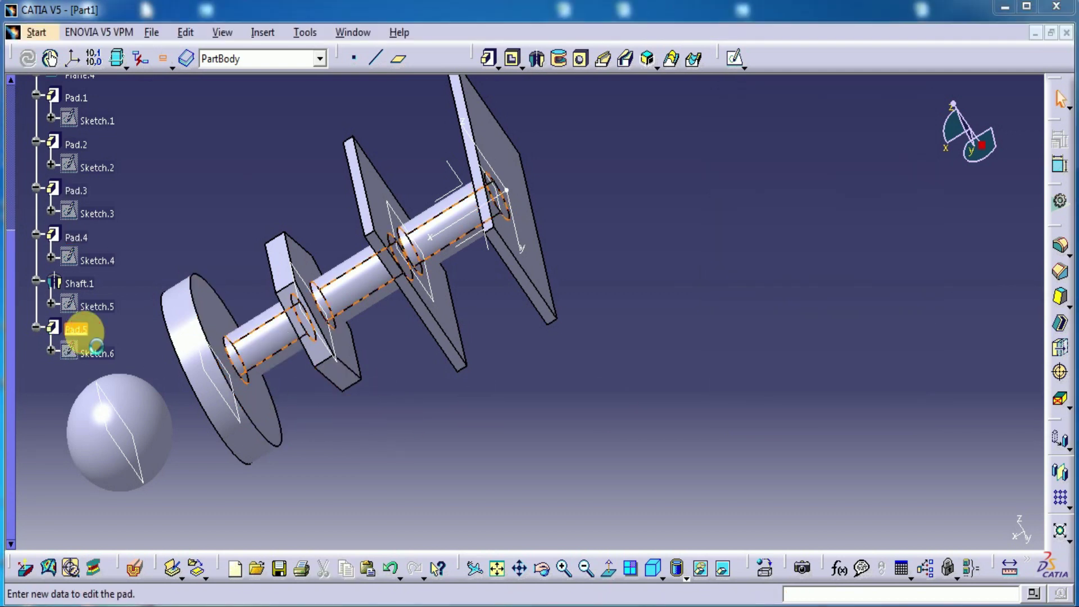
{"action": "left_click", "coordinate": [886, 156]}
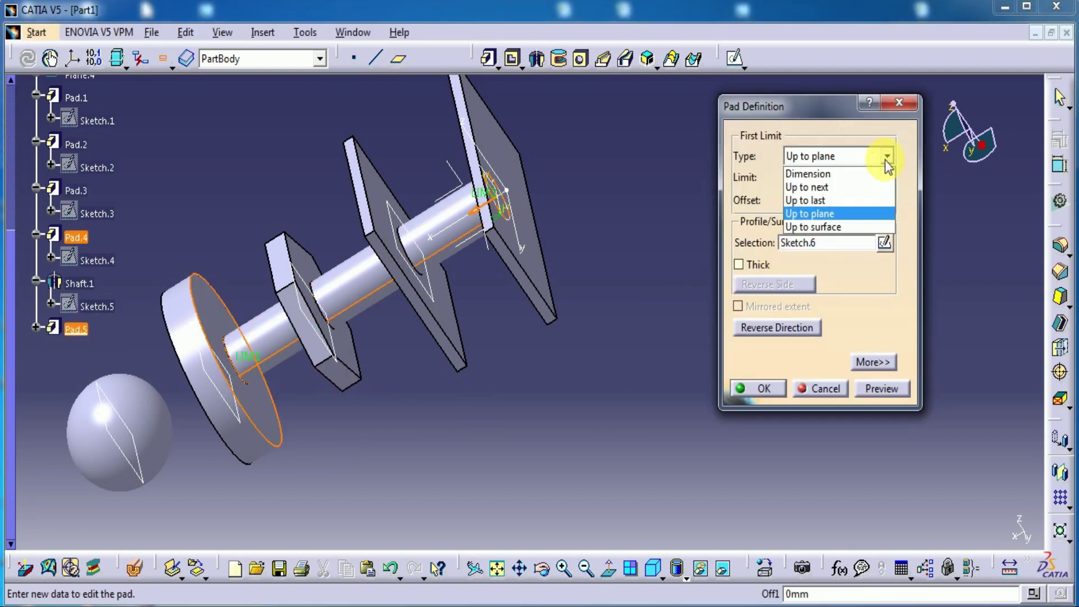
{"action": "left_click", "coordinate": [831, 228]}
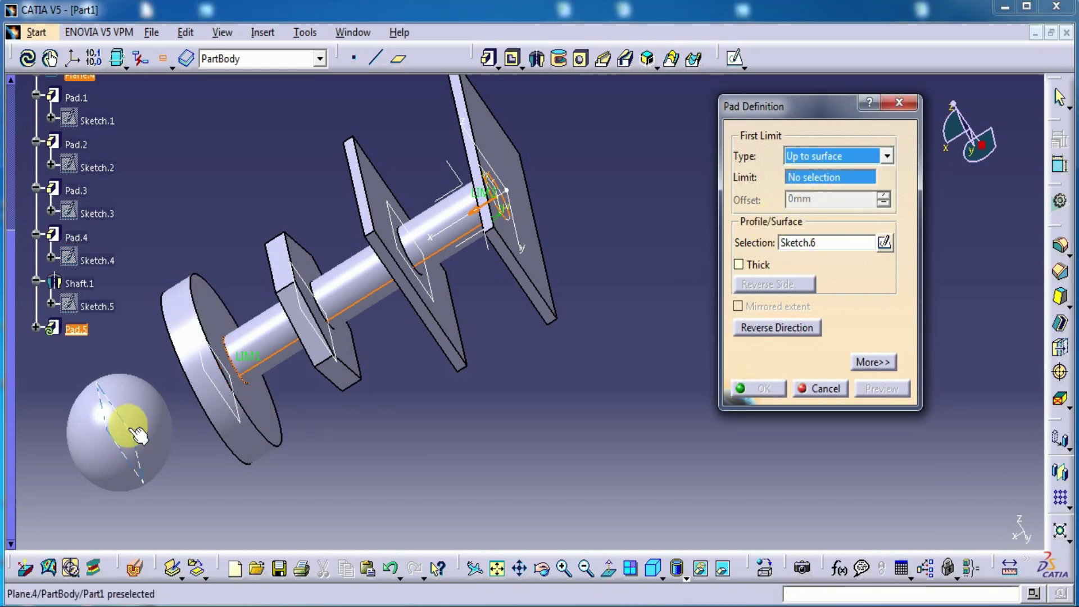
{"action": "left_click", "coordinate": [156, 407]}
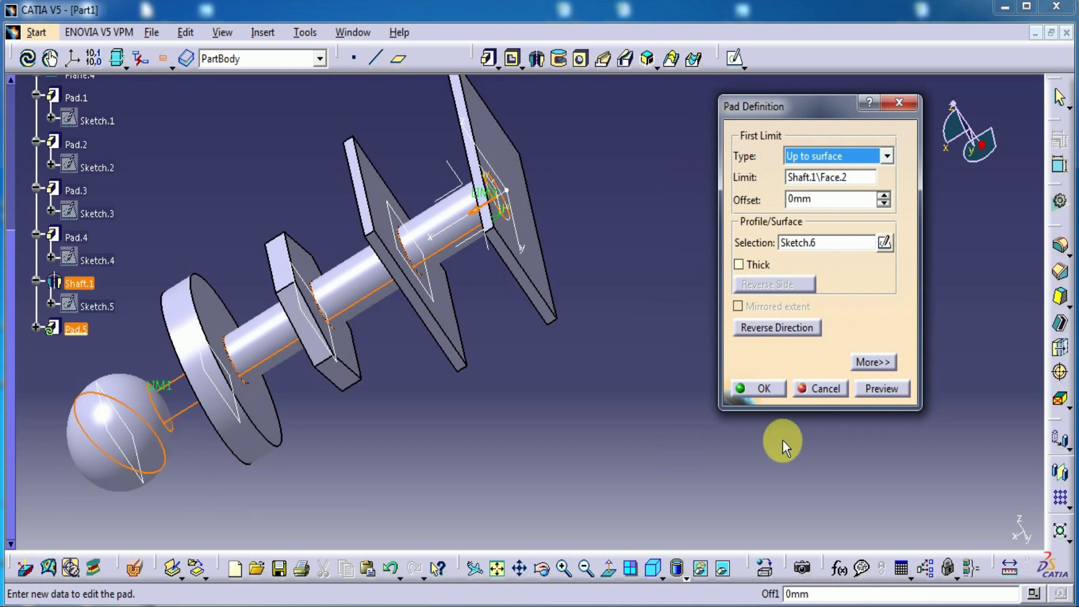
{"action": "left_click", "coordinate": [759, 387]}
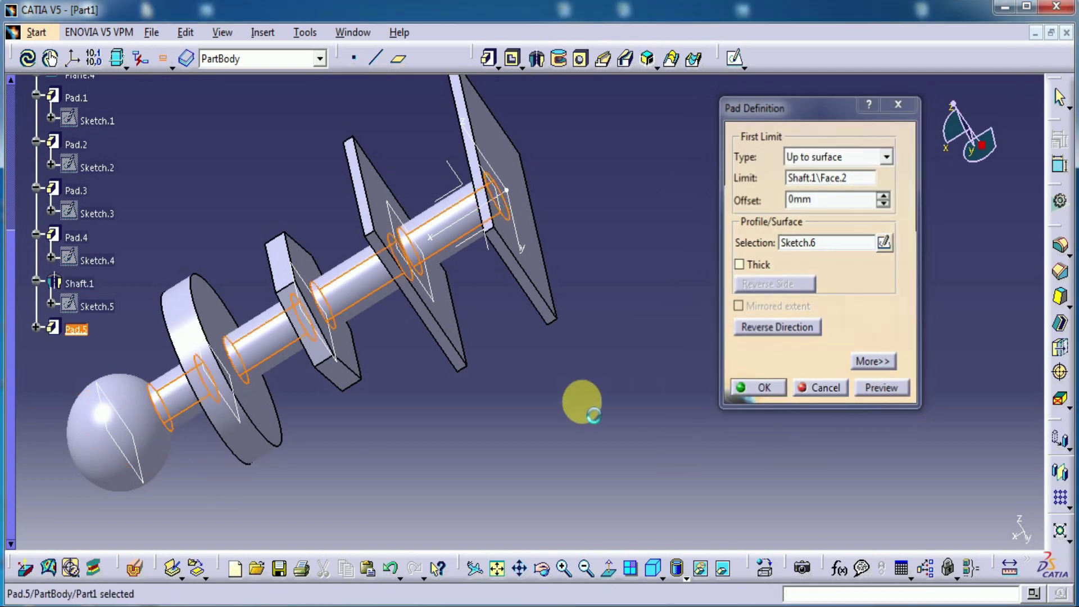
Reopen the connecting cylinder's pad definition and bring up the first limit type choices
{"action": "middle_click_drag", "start_coordinate": [197, 433], "coordinate": [378, 361]}
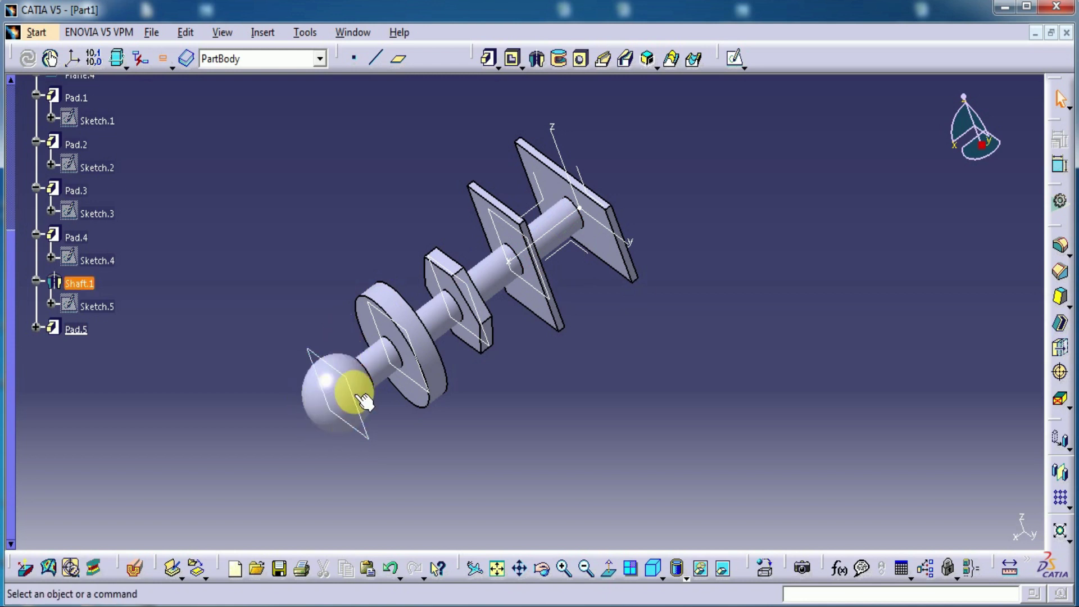
{"action": "left_click", "coordinate": [72, 330]}
{"action": "double_click", "coordinate": [69, 329]}
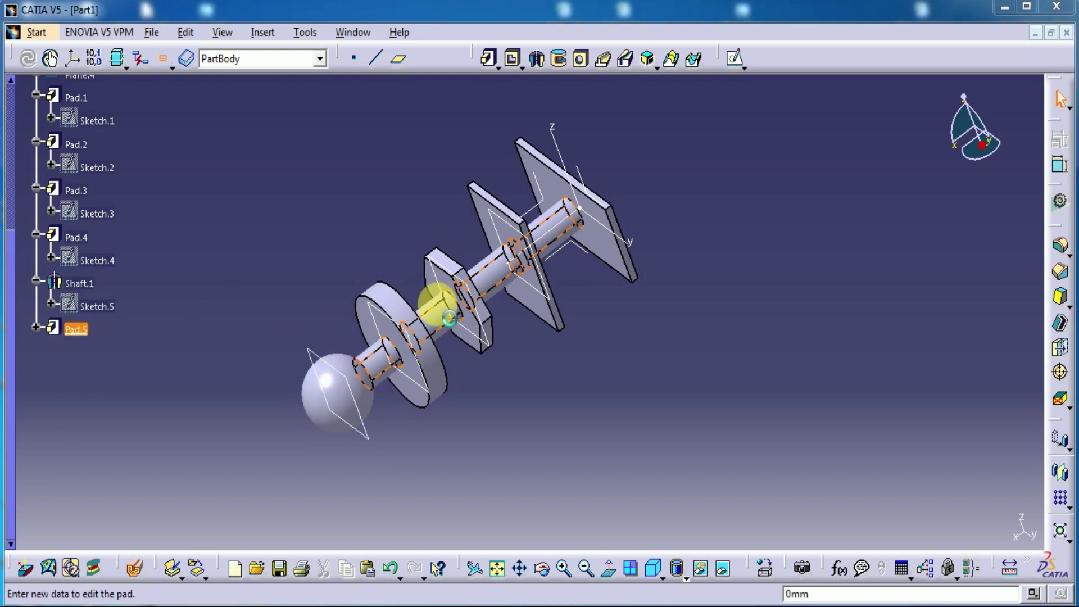
{"action": "left_click", "coordinate": [884, 157]}
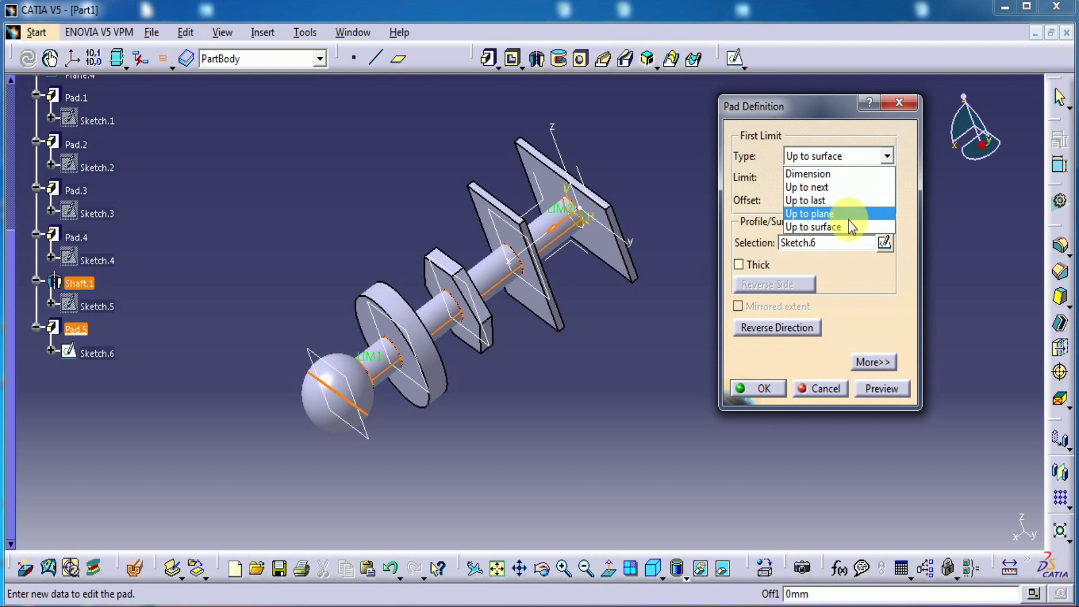